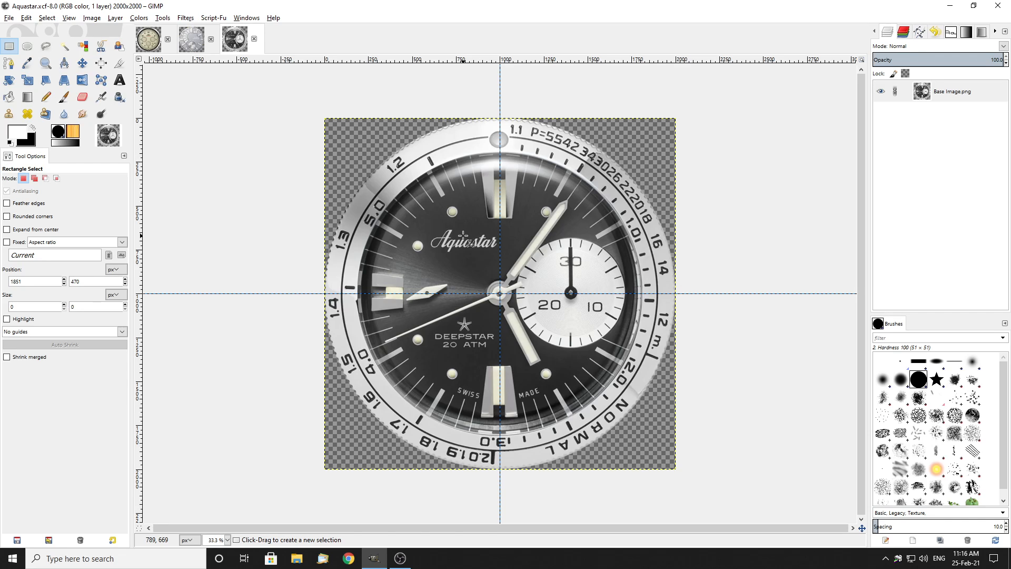
Compare the Omologato dial with its image.png reference layer by showing and hiding that layer, with a glance at the Aquastar image
{"action": "left_click", "coordinate": [150, 41]}
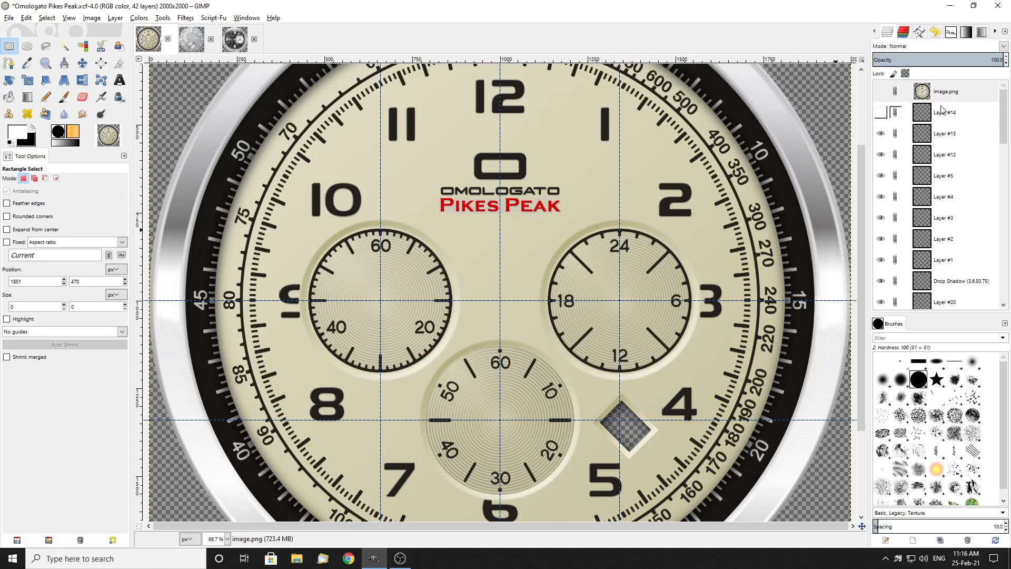
{"action": "left_click", "coordinate": [880, 91]}
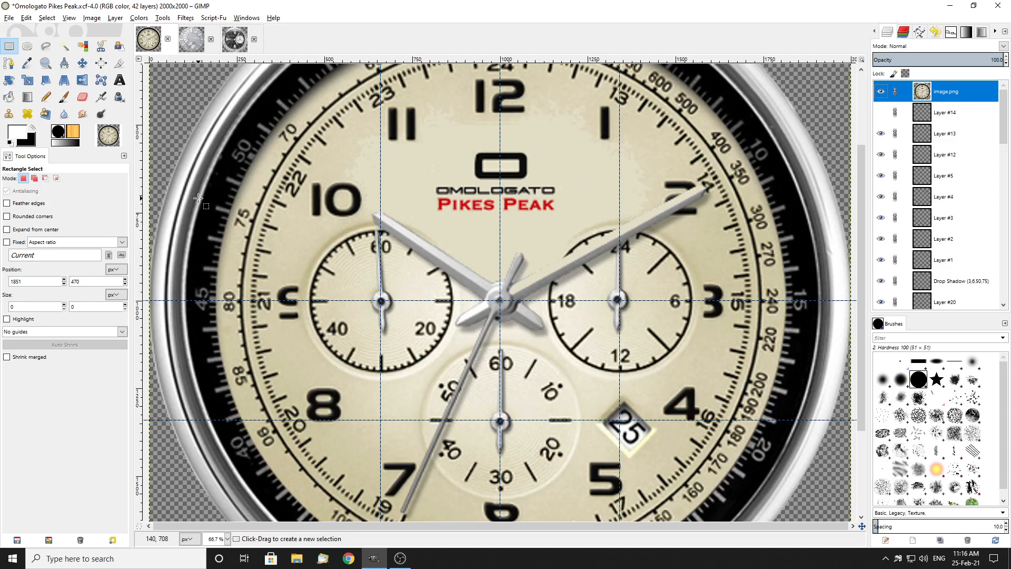
{"action": "left_click", "coordinate": [240, 45]}
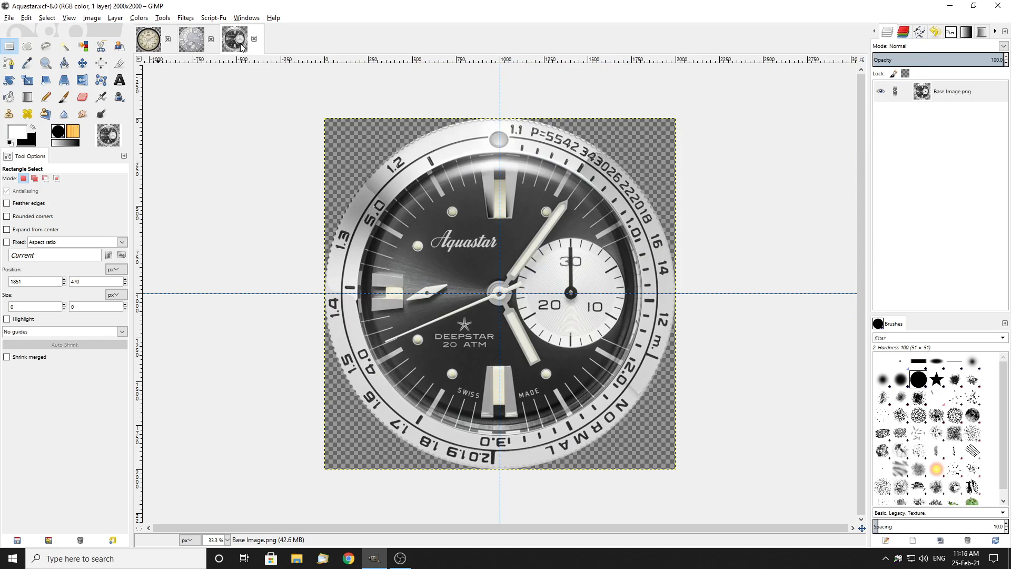
{"action": "left_click", "coordinate": [139, 45]}
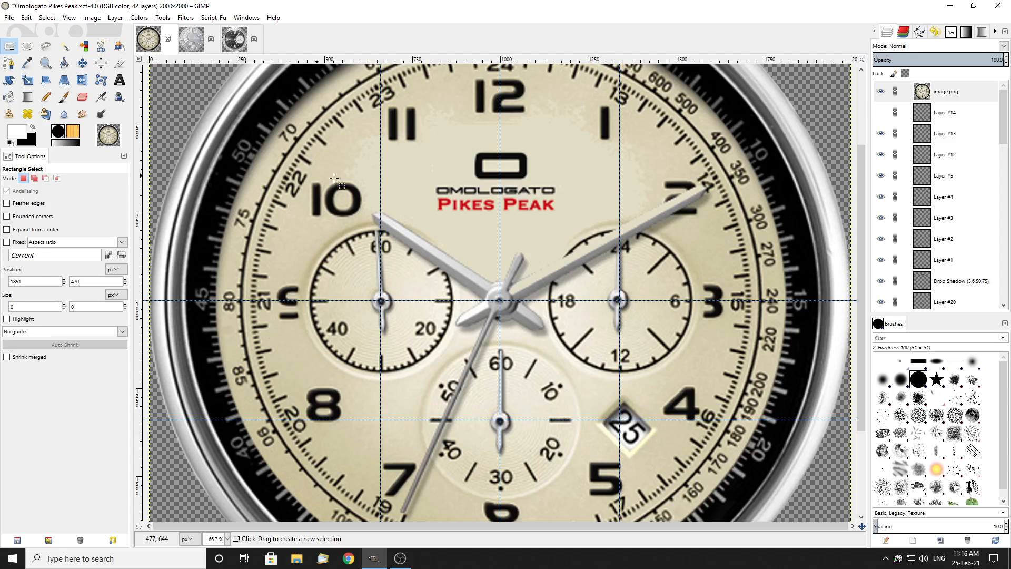
{"action": "left_click", "coordinate": [885, 92]}
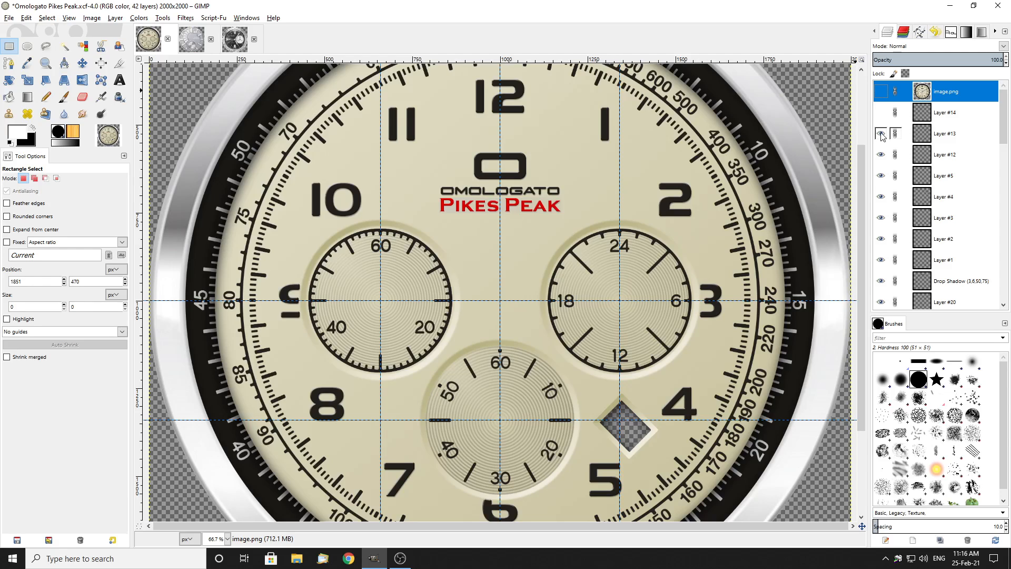
Identify the cream dial background by toggling Layer #15's visibility off and on, and make that layer active
{"action": "scroll", "coordinate": [926, 180], "scroll_direction": "down", "scroll_amount": 10}
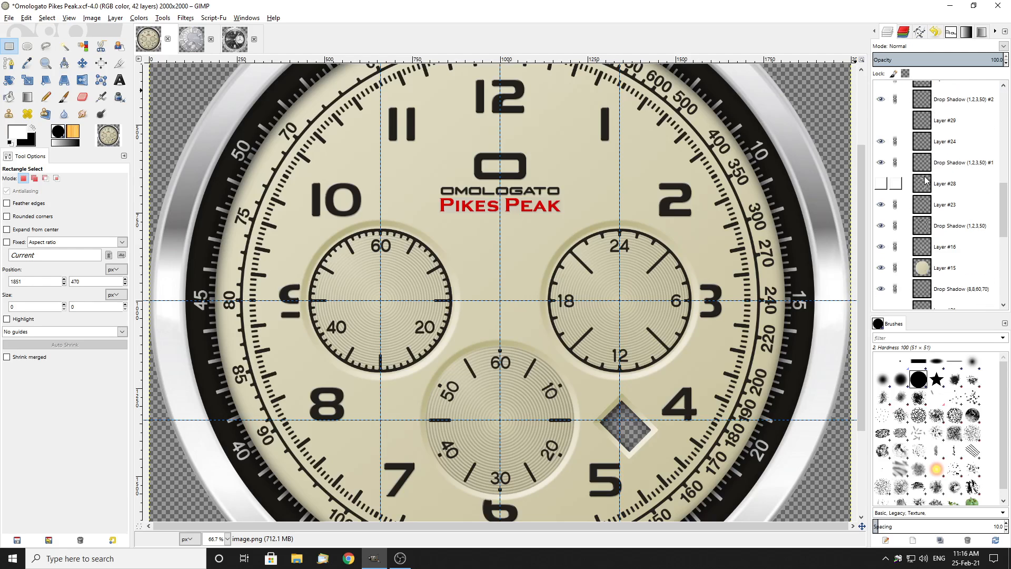
{"action": "left_click", "coordinate": [881, 268]}
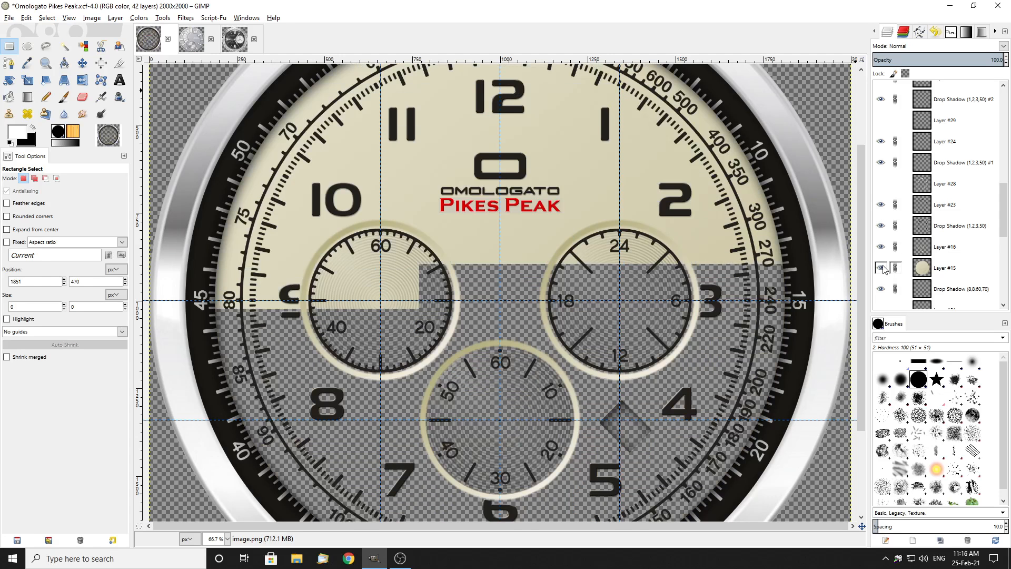
{"action": "left_click", "coordinate": [945, 269]}
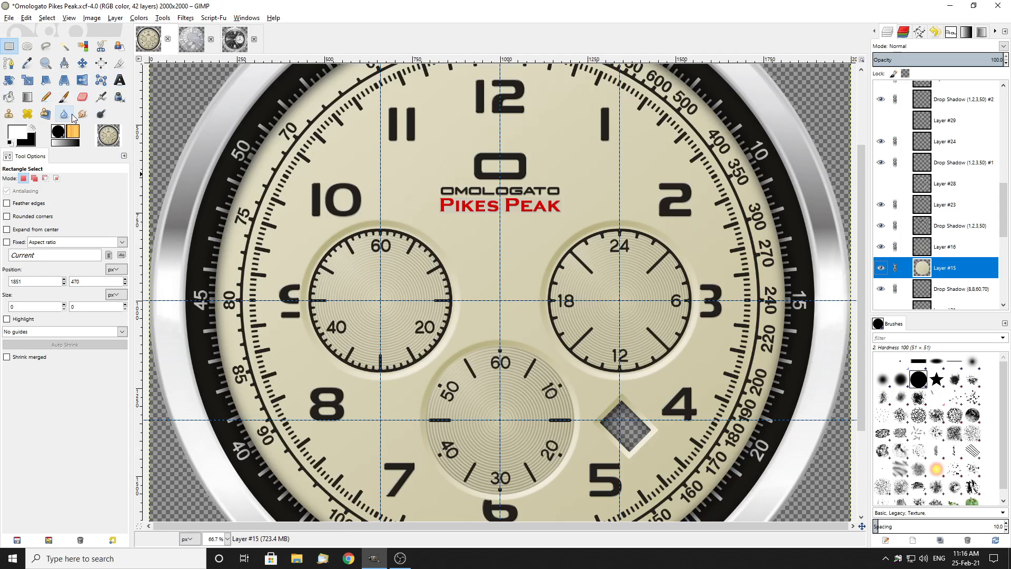
Try a diagonal Eraser stroke across the dial centre on Layer #15, and undo it
{"action": "left_click", "coordinate": [83, 97]}
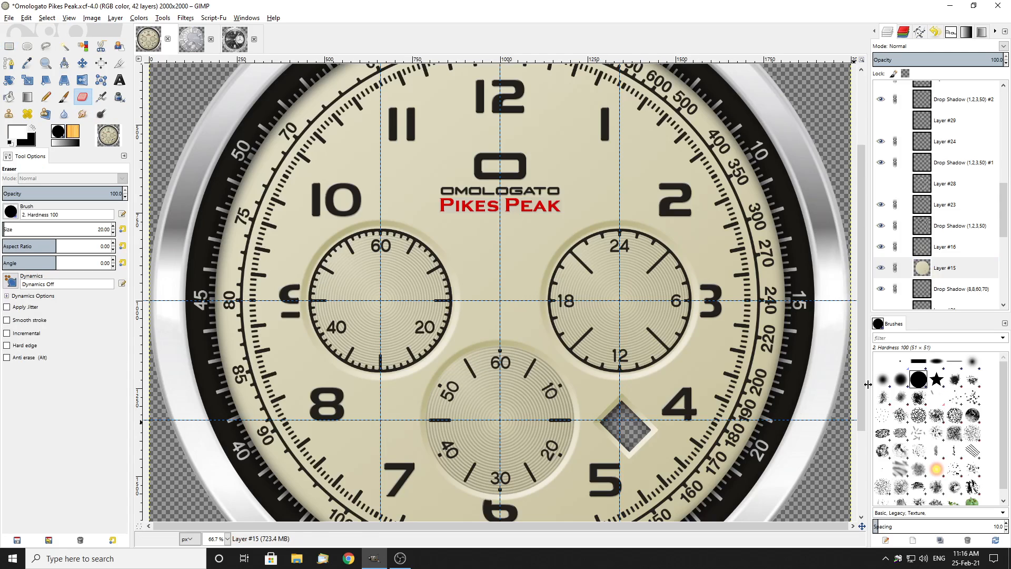
{"action": "left_click_drag", "start_coordinate": [482, 256], "coordinate": [564, 347]}
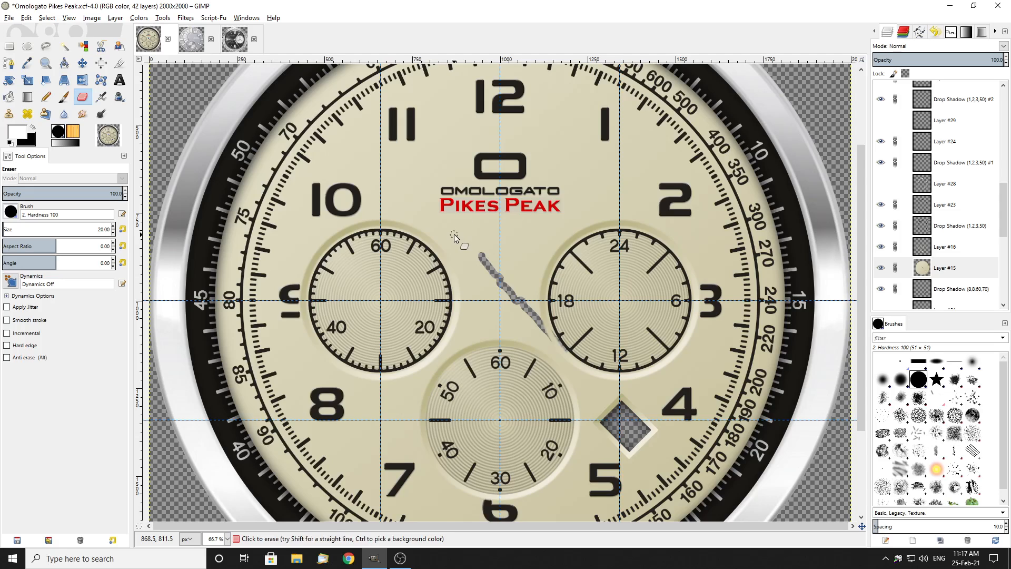
{"action": "key", "text": "ctrl+z"}
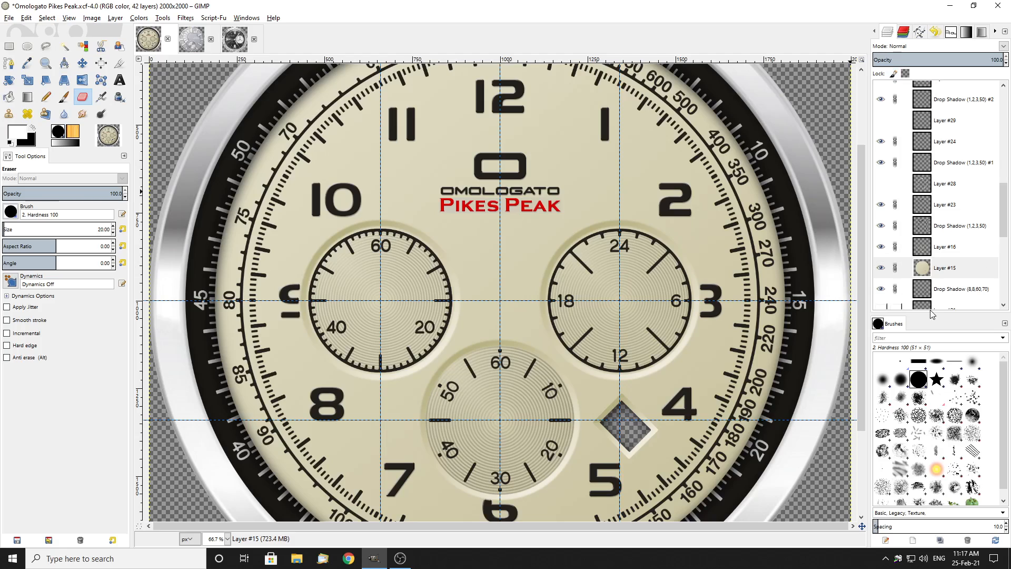
Turn the pixel lock for Layer #15 on and off again
{"action": "left_click", "coordinate": [952, 270]}
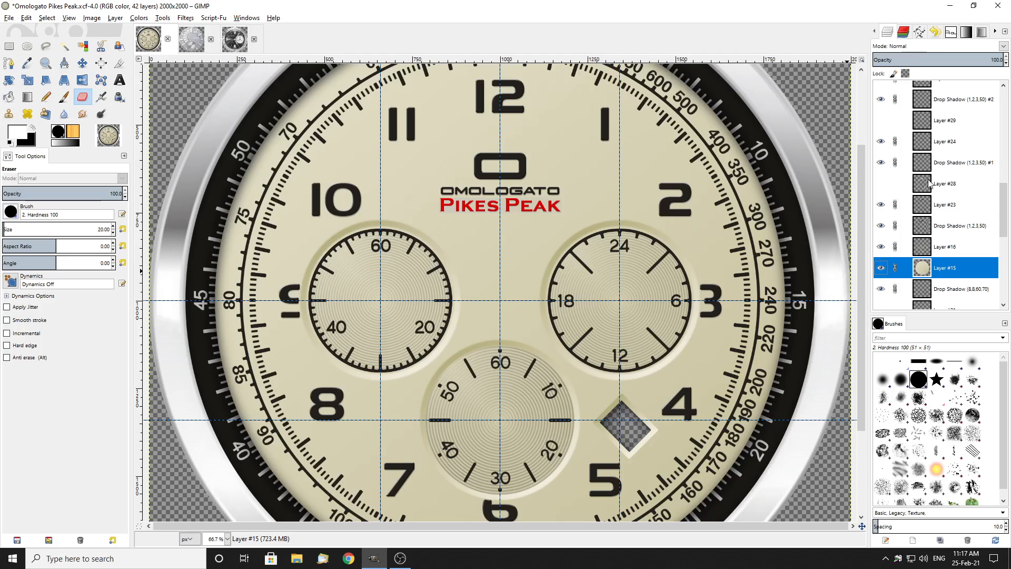
{"action": "left_click", "coordinate": [895, 74]}
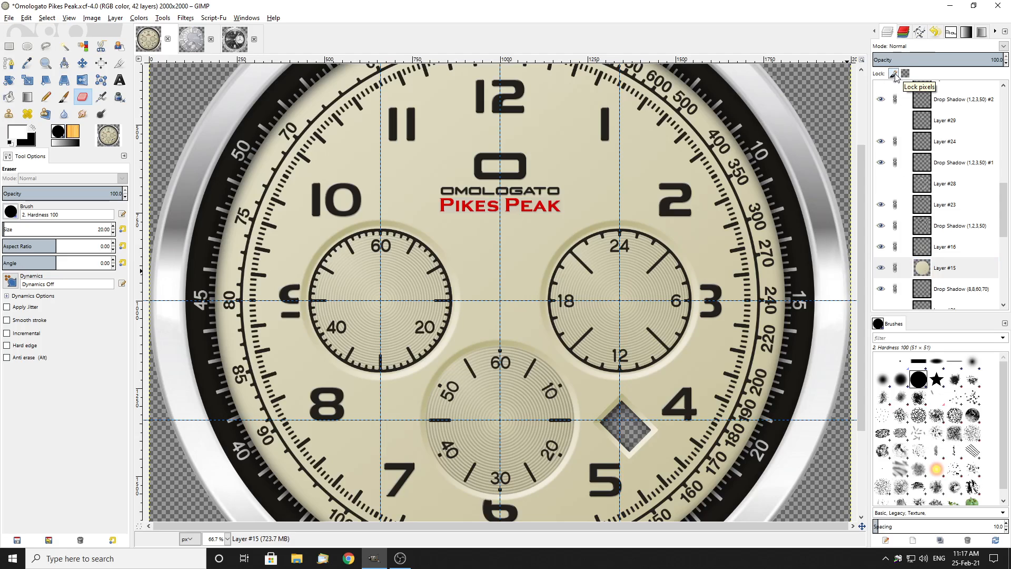
{"action": "left_click", "coordinate": [954, 275]}
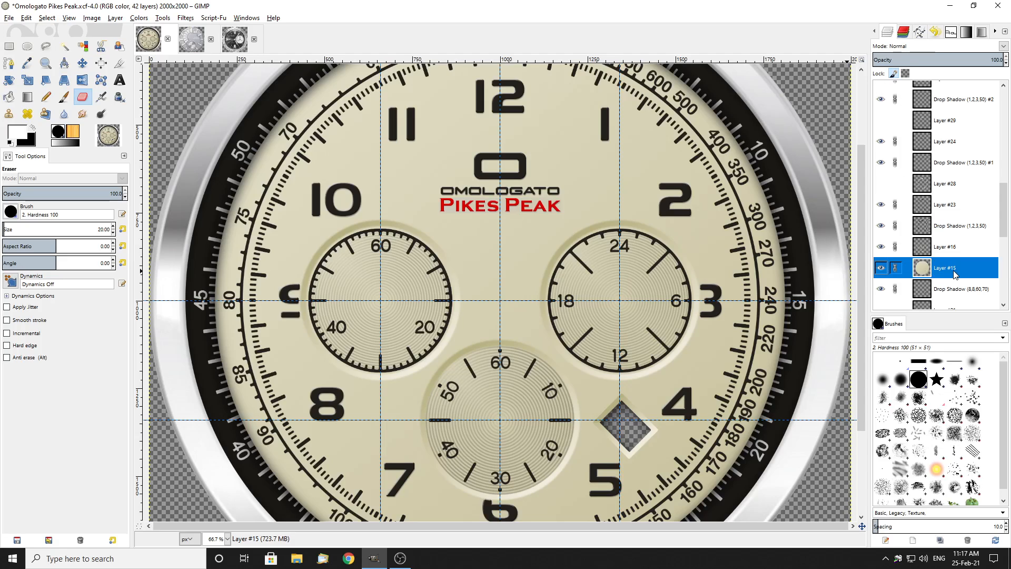
{"action": "left_click", "coordinate": [895, 74]}
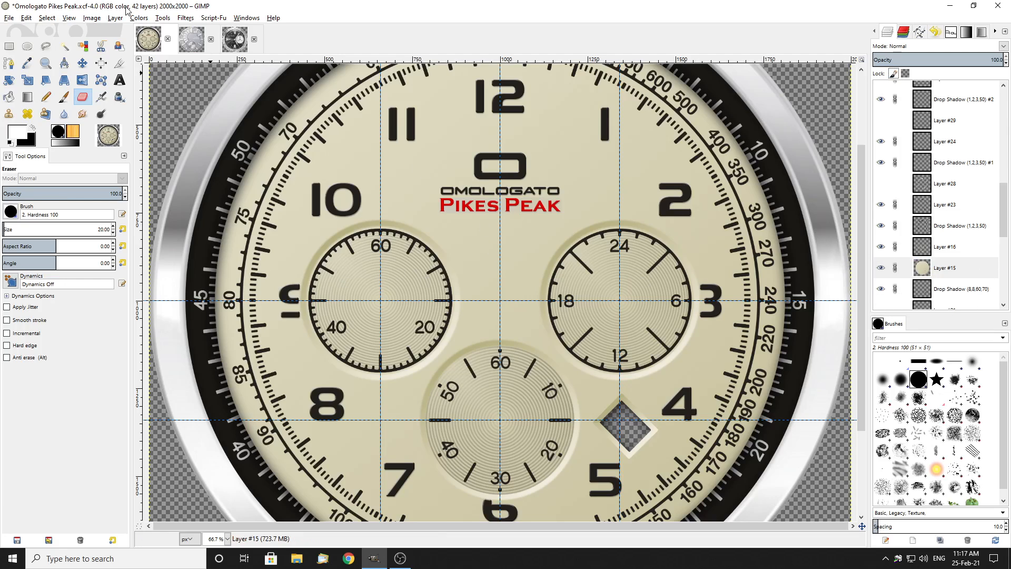
Test a second Eraser stroke across the dial centre on Layer #15, undo it, and lock the layer's pixels
{"action": "left_click_drag", "start_coordinate": [472, 240], "coordinate": [546, 336]}
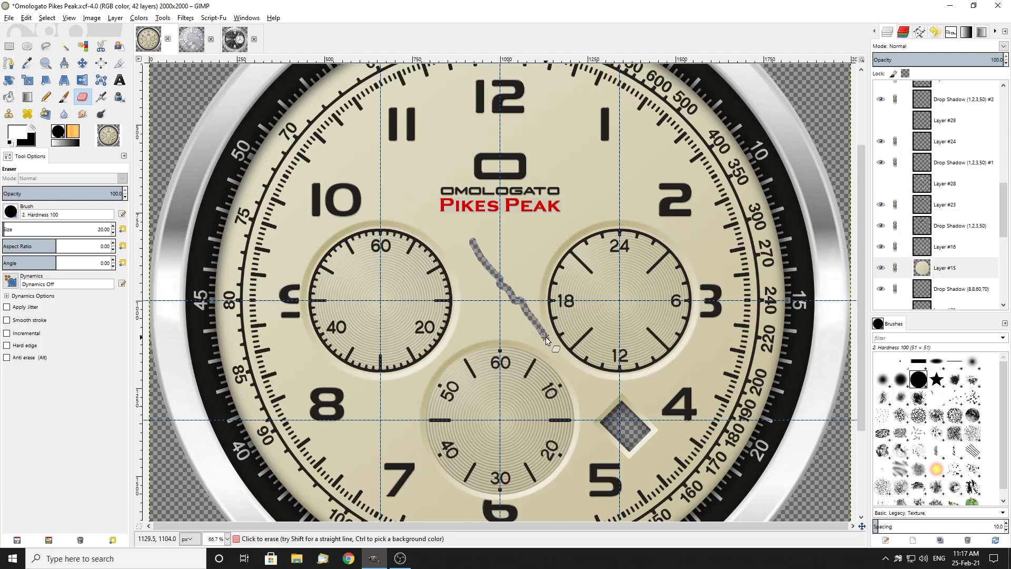
{"action": "key", "text": "ctrl+z"}
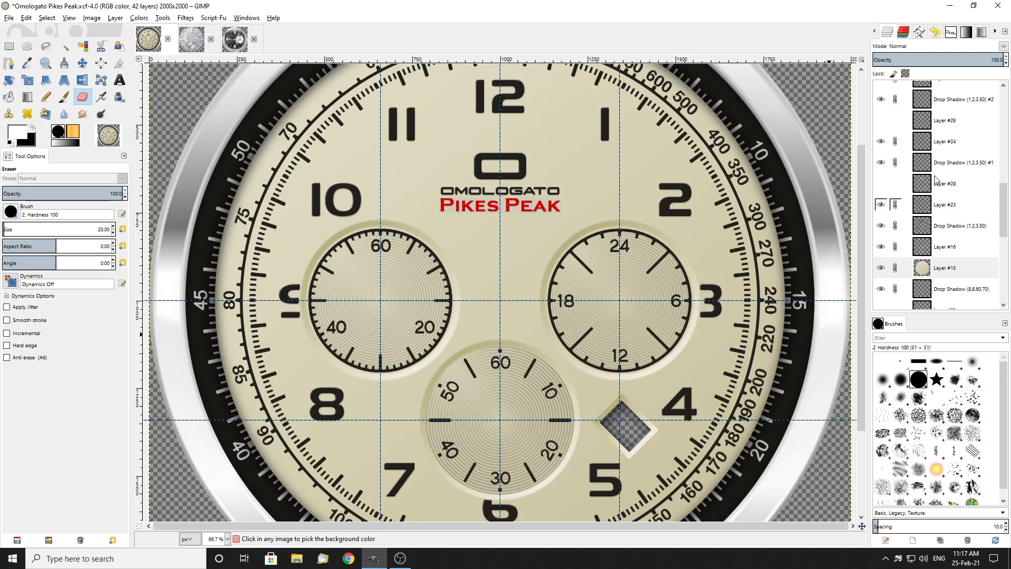
{"action": "left_click", "coordinate": [894, 73]}
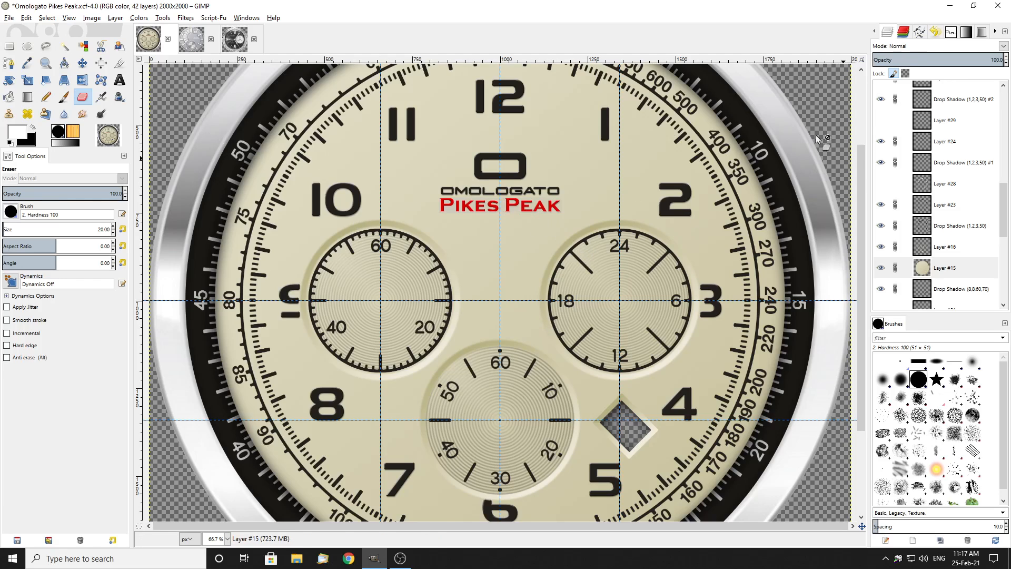
Inspect what Layer #28 and Layer #24 contribute to the dial by toggling their visibility, keeping Layer #15 active
{"action": "left_click", "coordinate": [945, 125]}
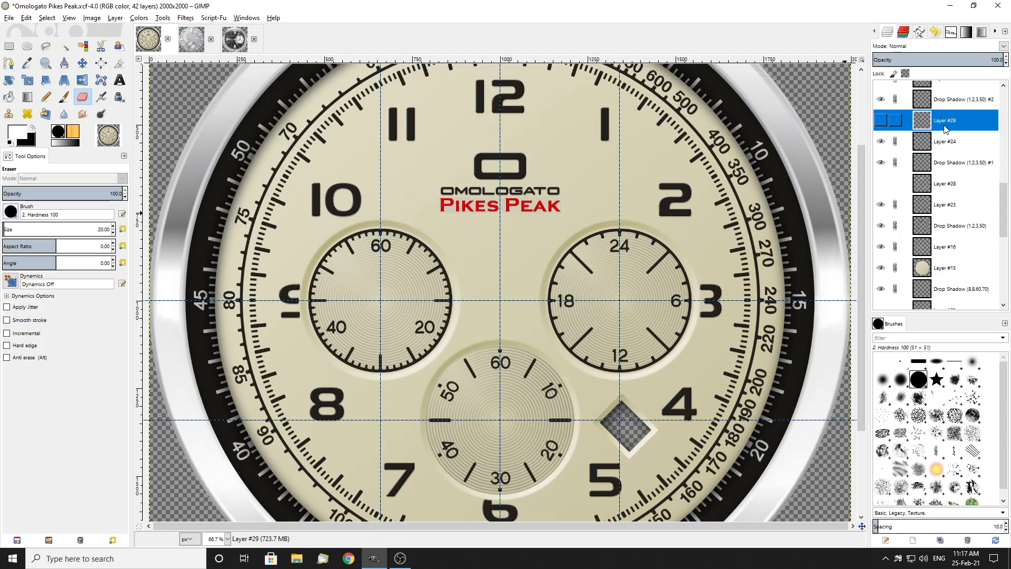
{"action": "left_click", "coordinate": [947, 268]}
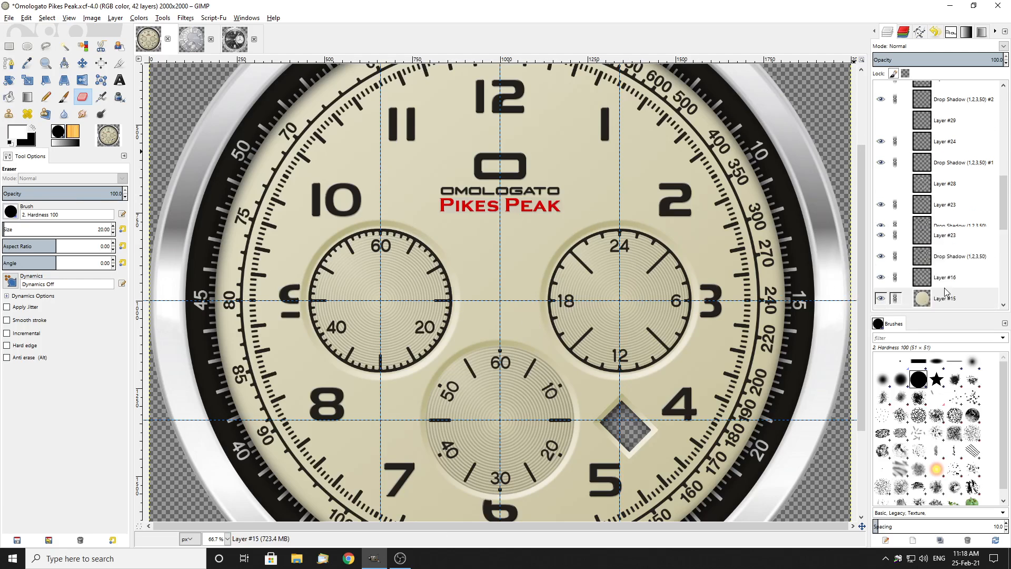
{"action": "left_click", "coordinate": [882, 183]}
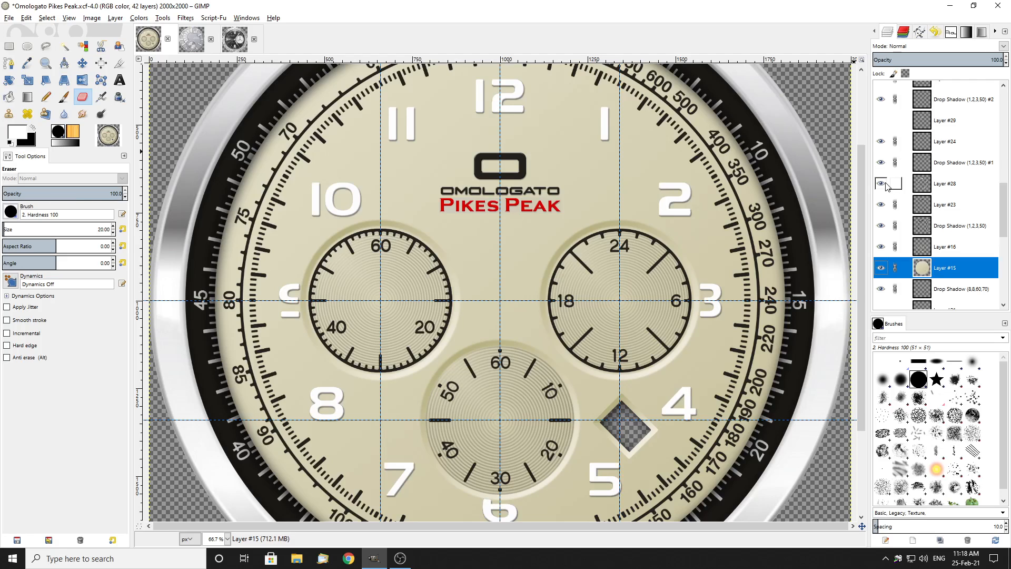
{"action": "left_click", "coordinate": [882, 183]}
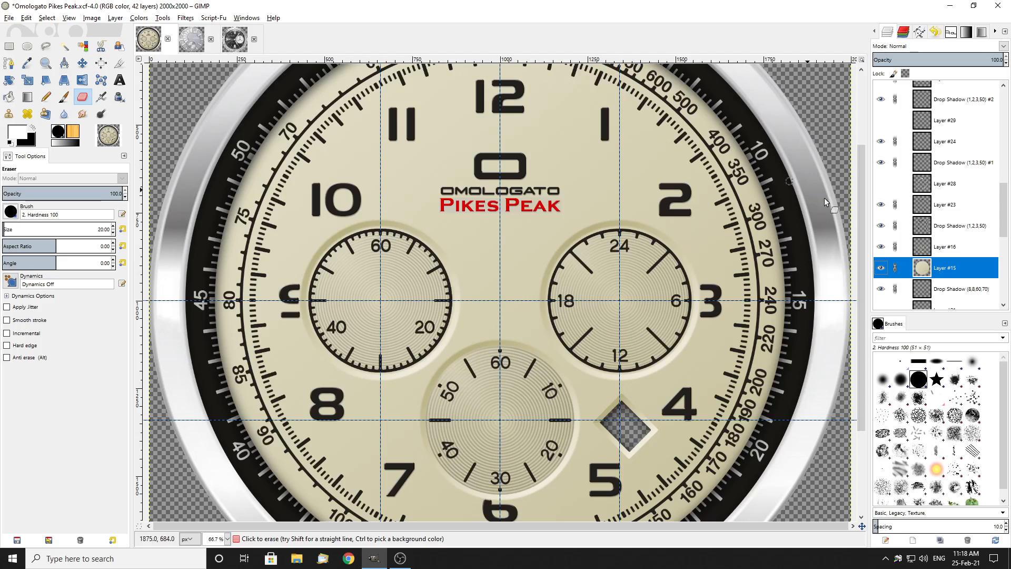
{"action": "left_click", "coordinate": [880, 141]}
{"action": "left_click", "coordinate": [880, 141]}
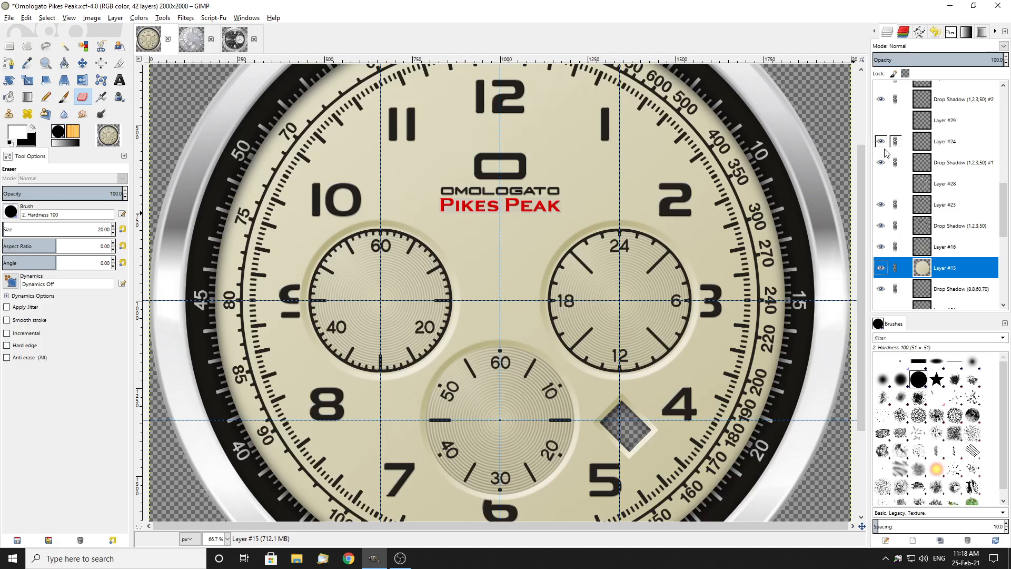
Hide the black hour numerals on Layer #23 with their drop shadow, and show the white numerals on Layer #28
{"action": "left_click", "coordinate": [880, 204]}
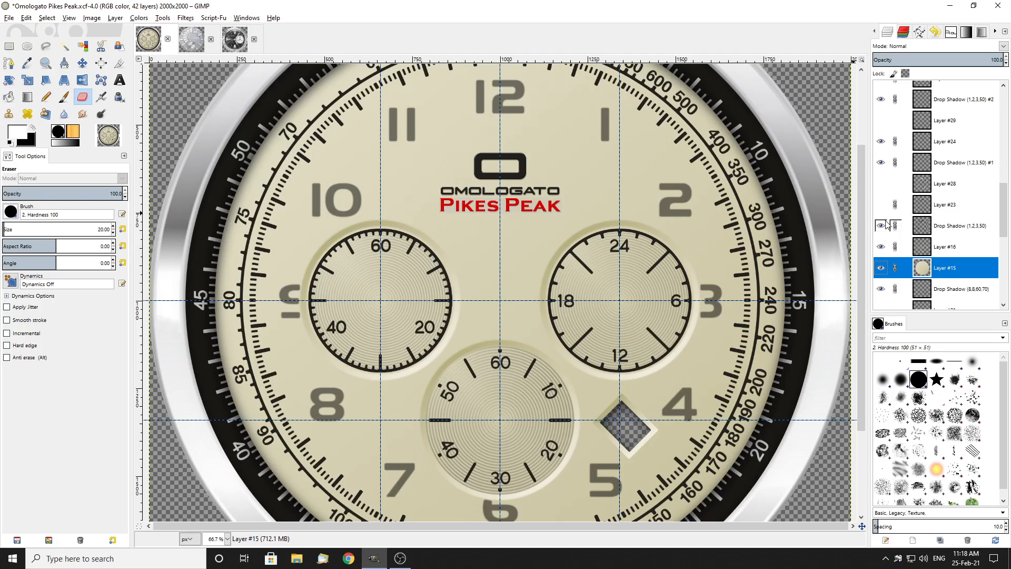
{"action": "left_click", "coordinate": [880, 225]}
{"action": "left_click", "coordinate": [881, 226]}
{"action": "left_click", "coordinate": [882, 205]}
{"action": "left_click", "coordinate": [884, 225]}
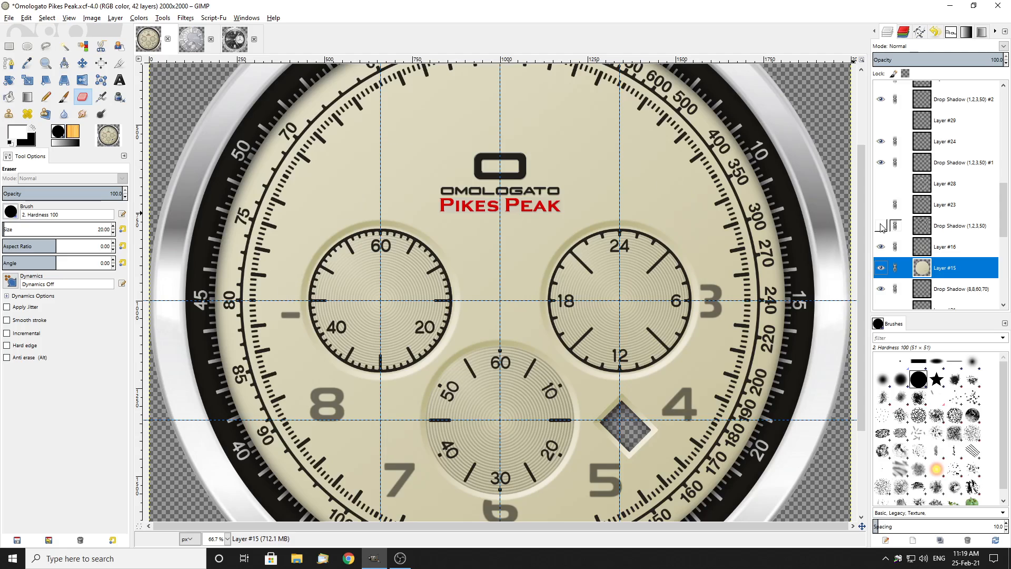
{"action": "left_click", "coordinate": [881, 184]}
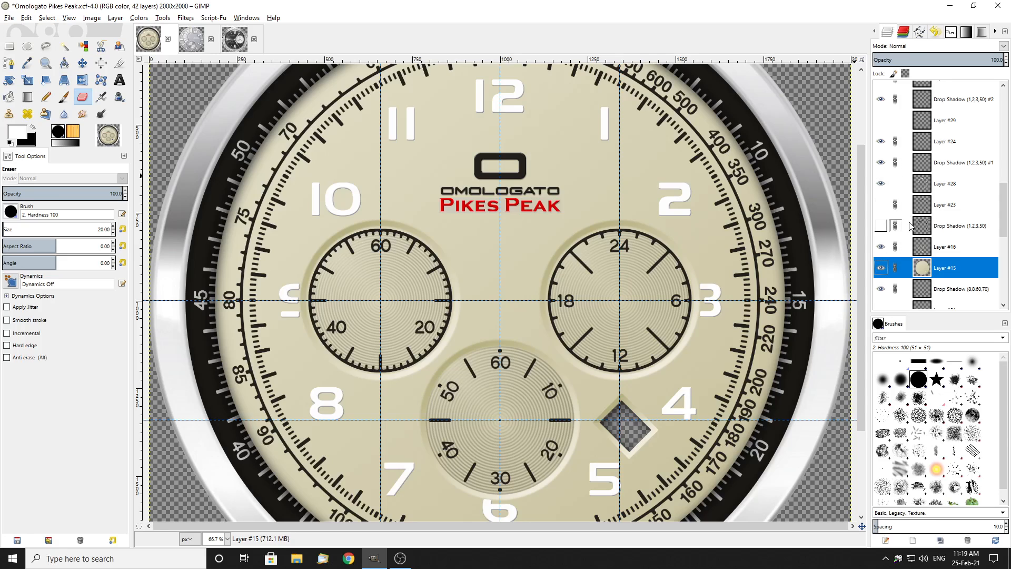
Hide the white numerals on Layer #28 and show Layer #23 with its drop shadow
{"action": "left_click", "coordinate": [881, 183]}
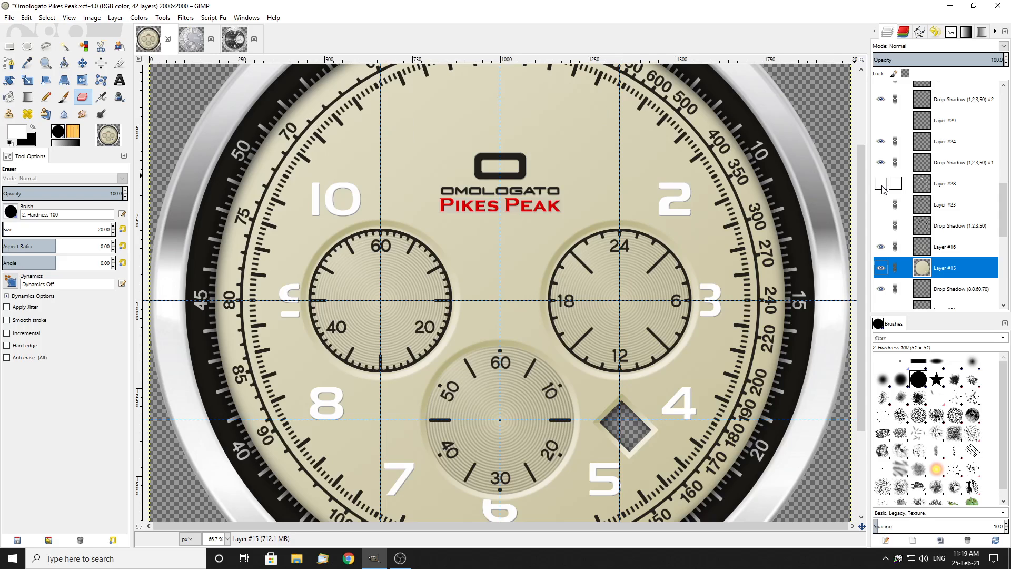
{"action": "left_click", "coordinate": [880, 204]}
{"action": "left_click", "coordinate": [880, 226]}
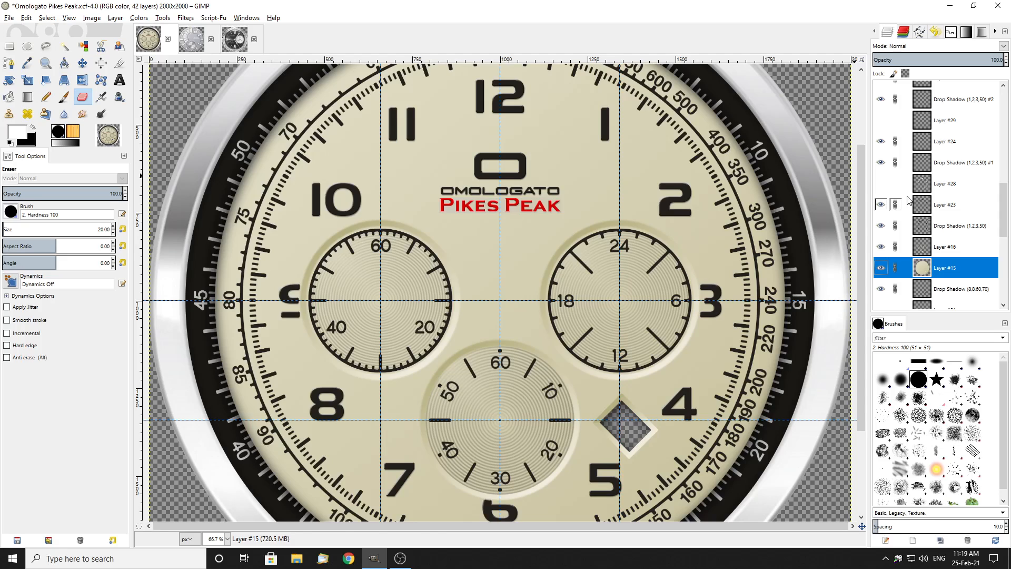
Switch the hour numerals back to the white version on Layer #28, hiding Layer #23 and its shadow, and make Layer #28 active
{"action": "left_click", "coordinate": [881, 225]}
{"action": "left_click", "coordinate": [880, 205]}
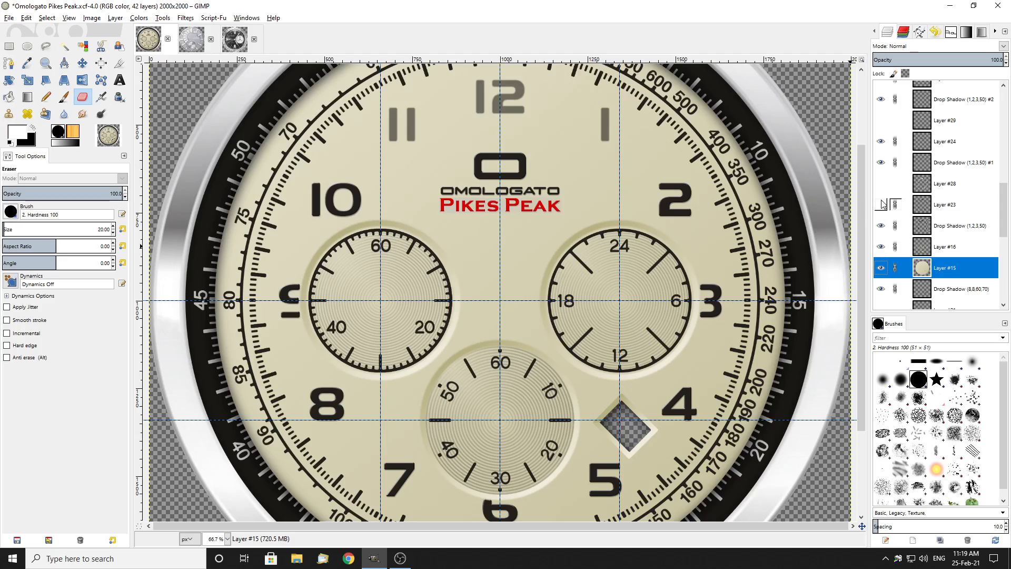
{"action": "left_click", "coordinate": [881, 183]}
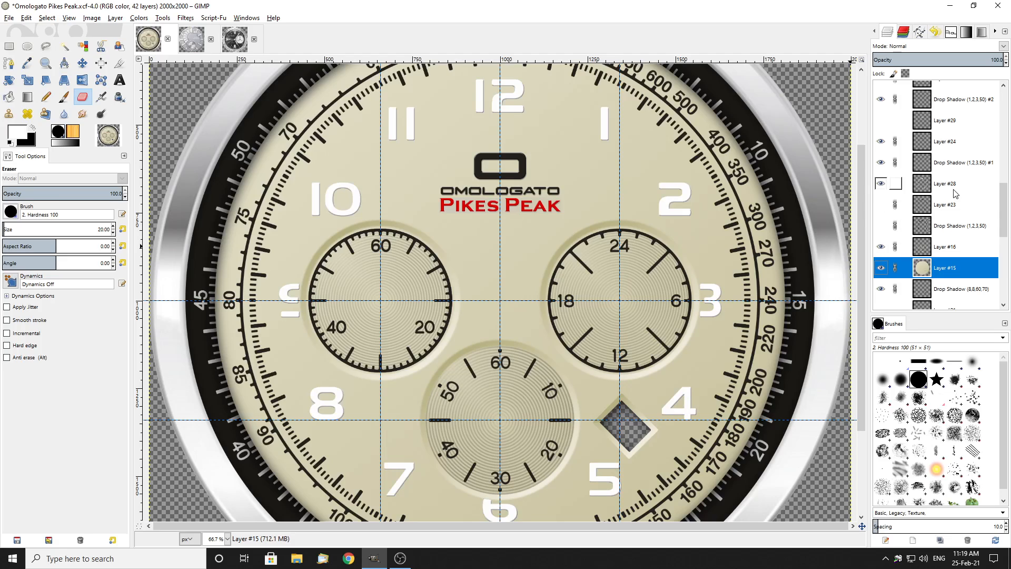
{"action": "left_click", "coordinate": [955, 190]}
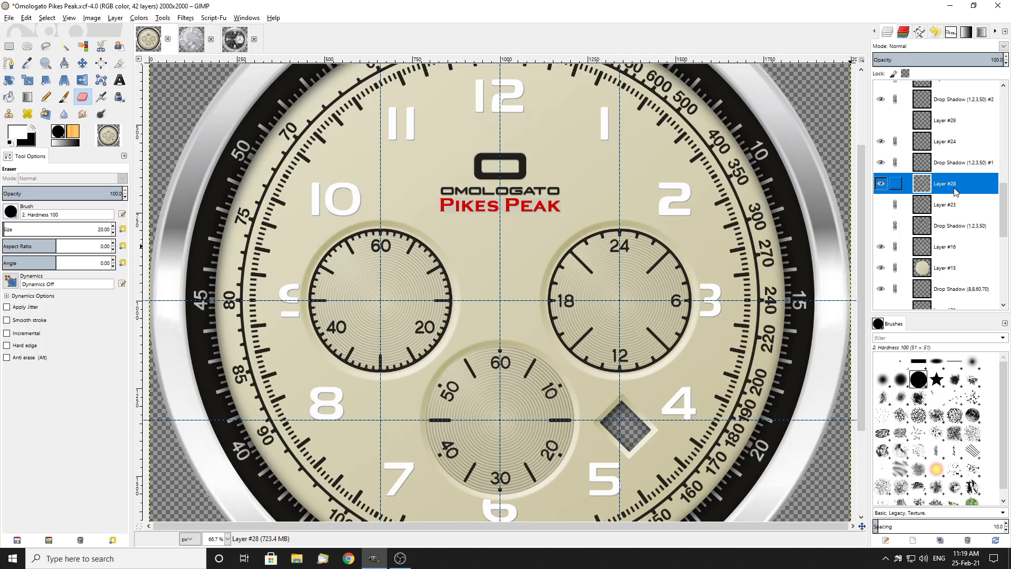
Restore the black hour numerals by hiding Layer #28 and showing Layer #23 and its drop shadow
{"action": "left_click", "coordinate": [880, 183]}
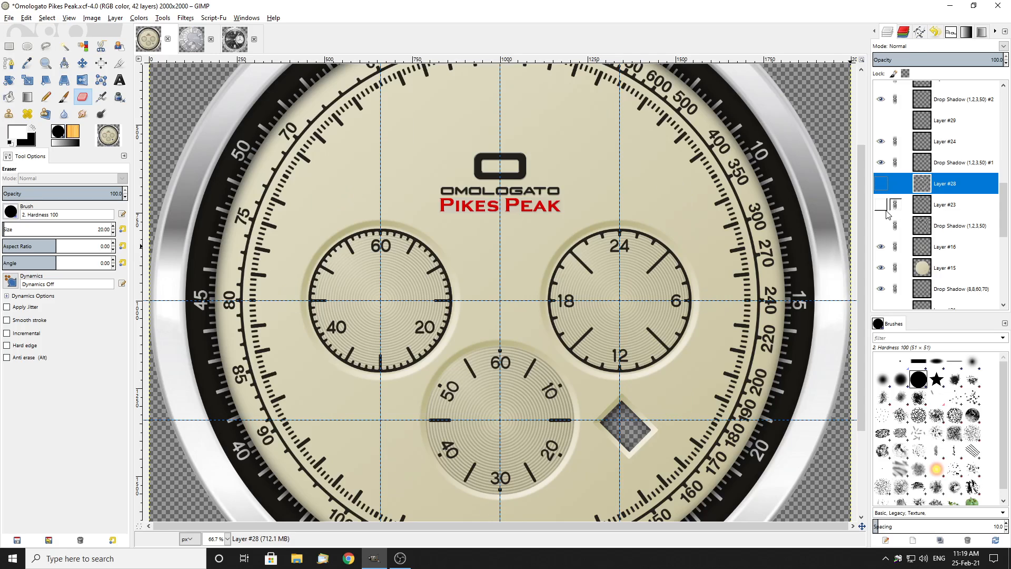
{"action": "left_click_drag", "start_coordinate": [880, 207], "coordinate": [881, 225]}
Review the upper part of the layer stack and display the image's colour channels
{"action": "scroll", "coordinate": [937, 226], "scroll_direction": "up", "scroll_amount": 1}
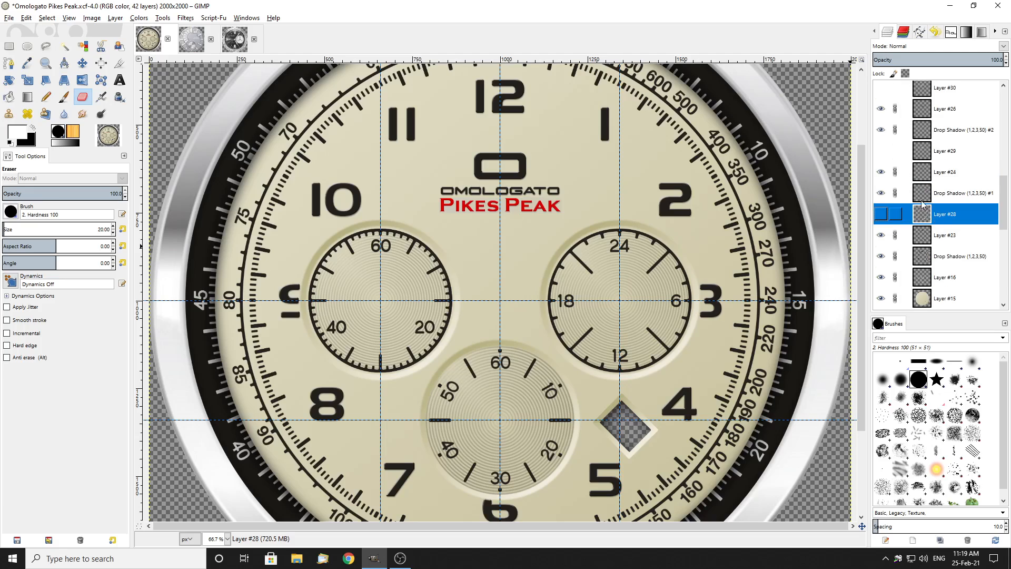
{"action": "scroll", "coordinate": [942, 97], "scroll_direction": "up", "scroll_amount": 5}
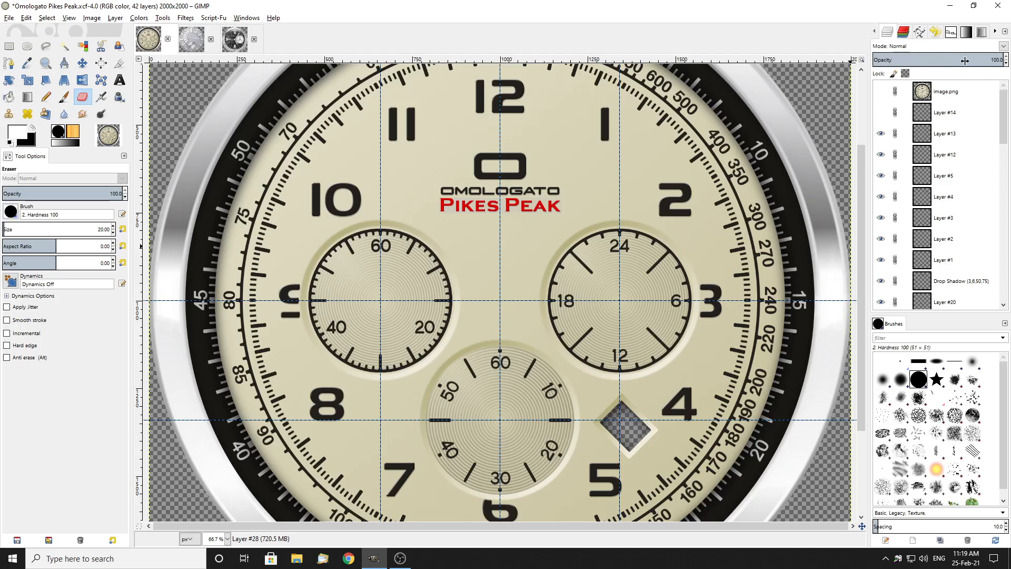
{"action": "left_click", "coordinate": [906, 33]}
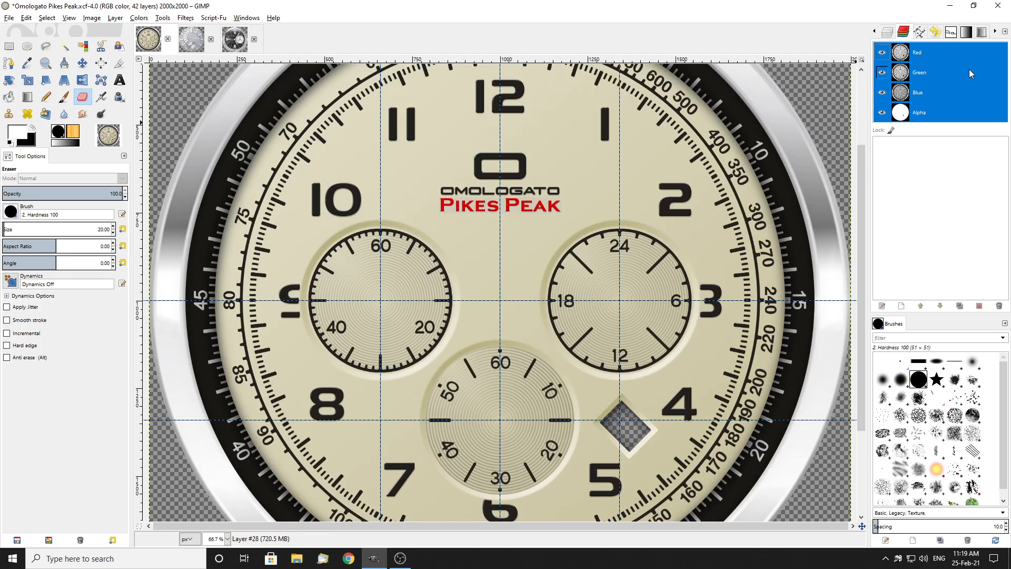
Deselect the colour channels, then examine the paths list and the most recent entries in the image's undo history
{"action": "left_click", "coordinate": [903, 33]}
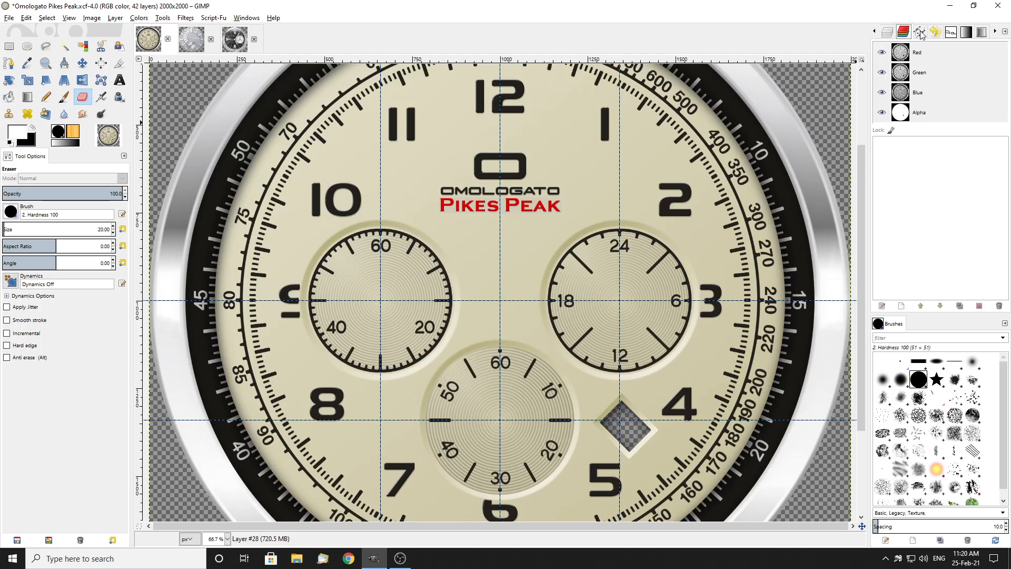
{"action": "left_click", "coordinate": [919, 33]}
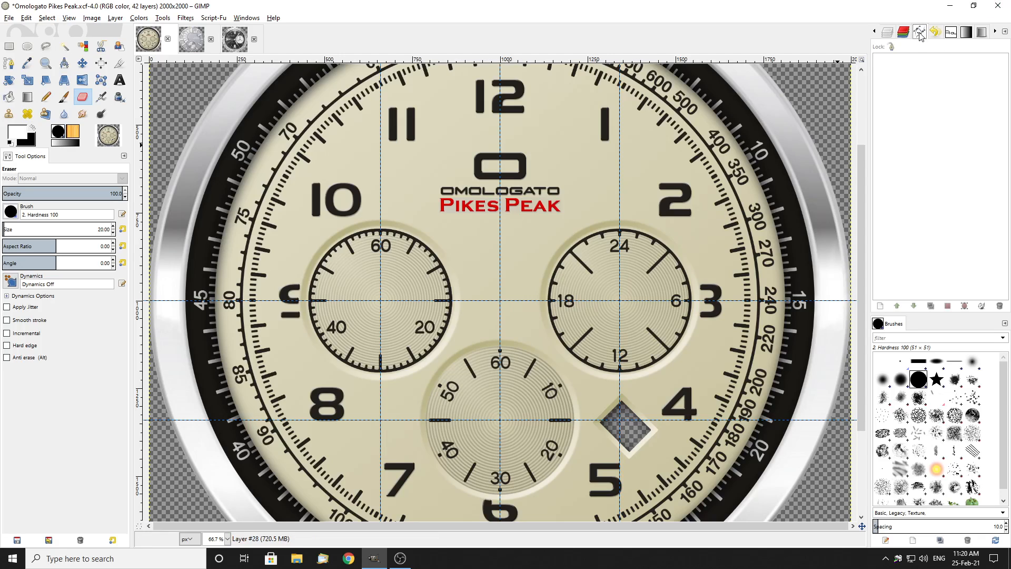
{"action": "left_click", "coordinate": [939, 33]}
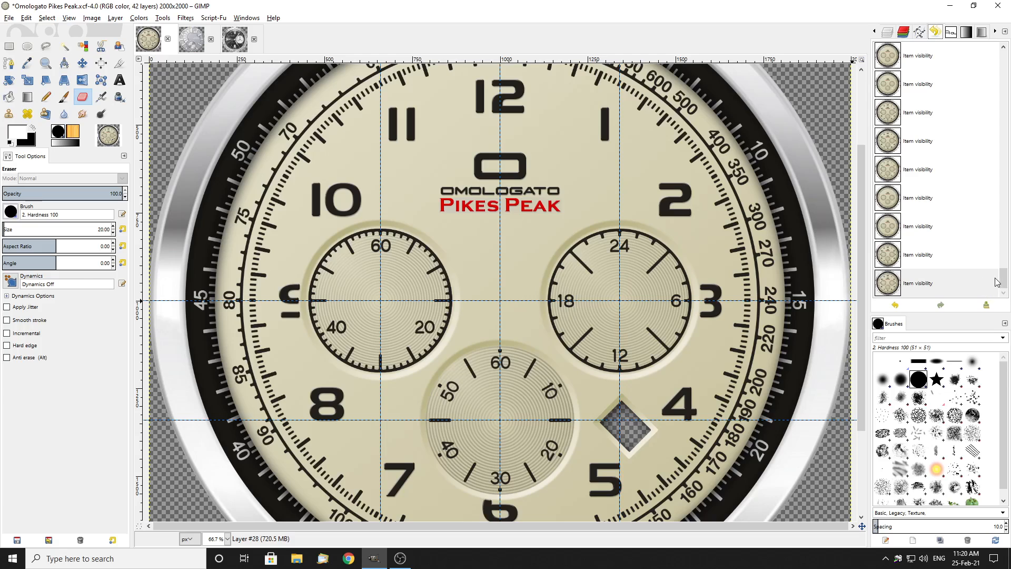
{"action": "mouse_move", "coordinate": [1001, 280]}
{"action": "left_mouse_down"}
{"action": "mouse_move", "coordinate": [1001, 98]}
{"action": "mouse_move", "coordinate": [999, 284]}
{"action": "left_mouse_up"}
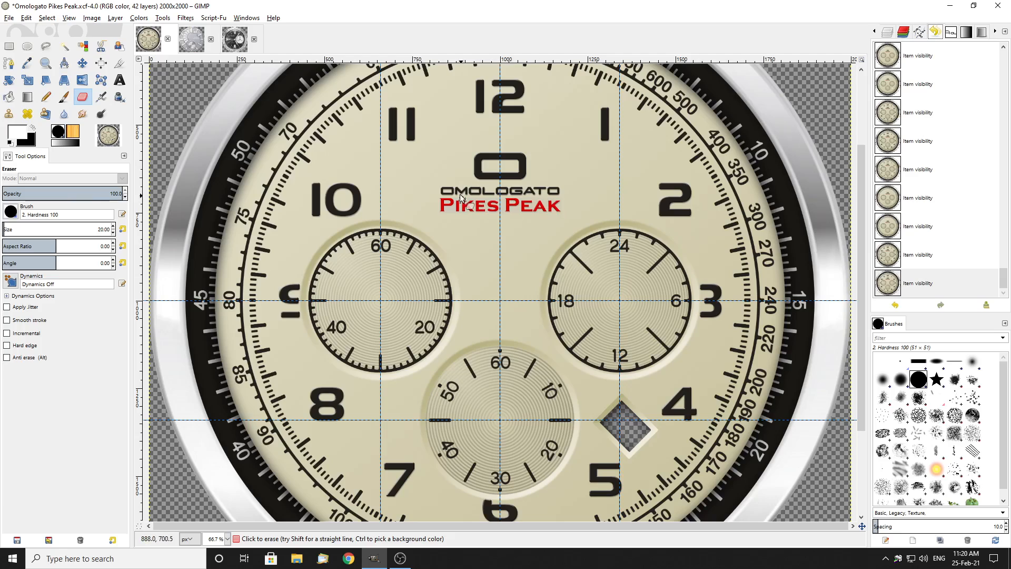
Examine the Save As dialog for the Omologato Pikes Peak XCF project and close it without saving
{"action": "right_click", "coordinate": [436, 190]}
{"action": "mouse_move", "coordinate": [453, 206]}
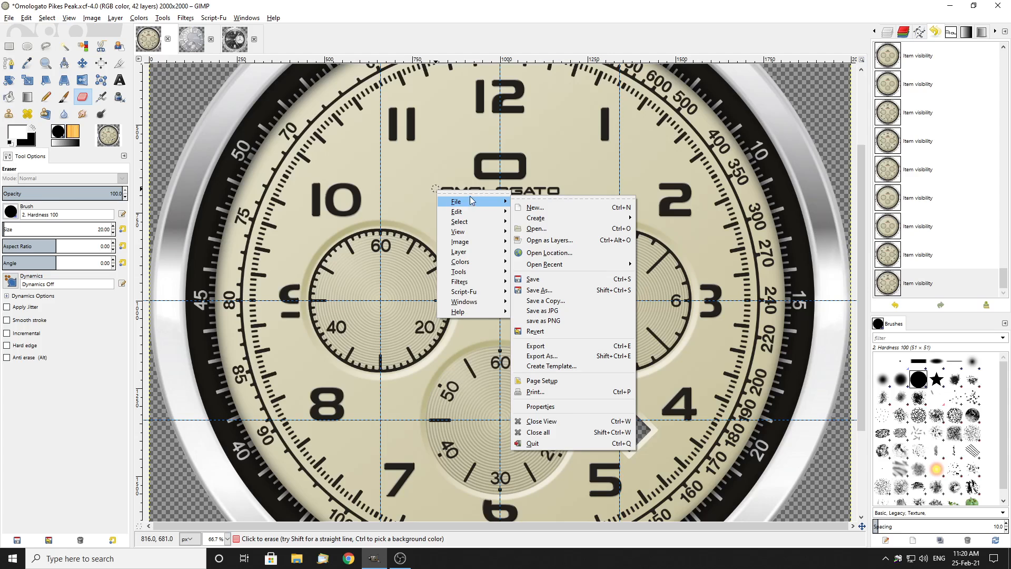
{"action": "left_click", "coordinate": [538, 289]}
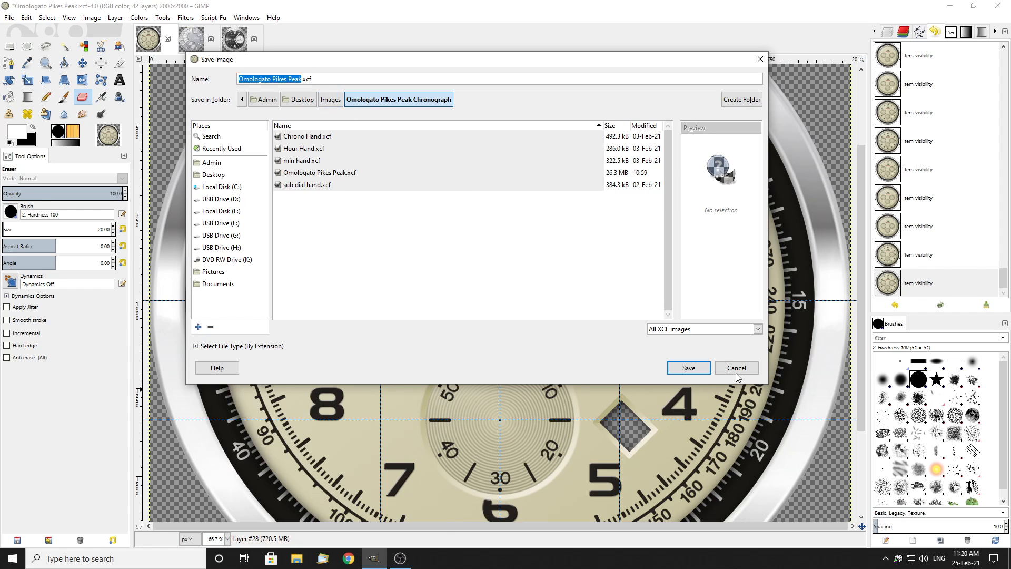
{"action": "left_click", "coordinate": [688, 367]}
{"action": "right_click", "coordinate": [606, 289]}
{"action": "mouse_move", "coordinate": [626, 304]}
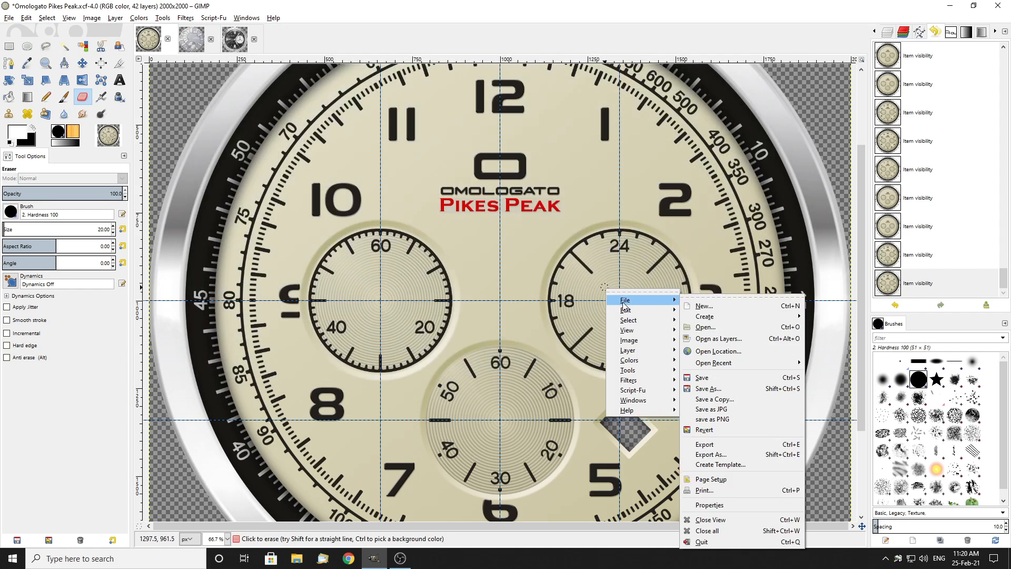
{"action": "left_click", "coordinate": [707, 391]}
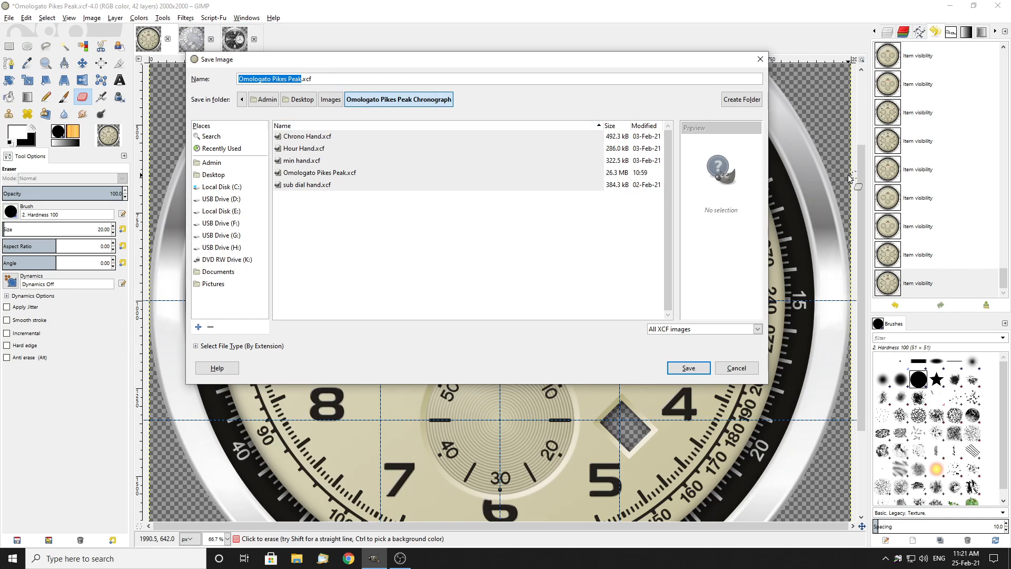
{"action": "left_click", "coordinate": [736, 367]}
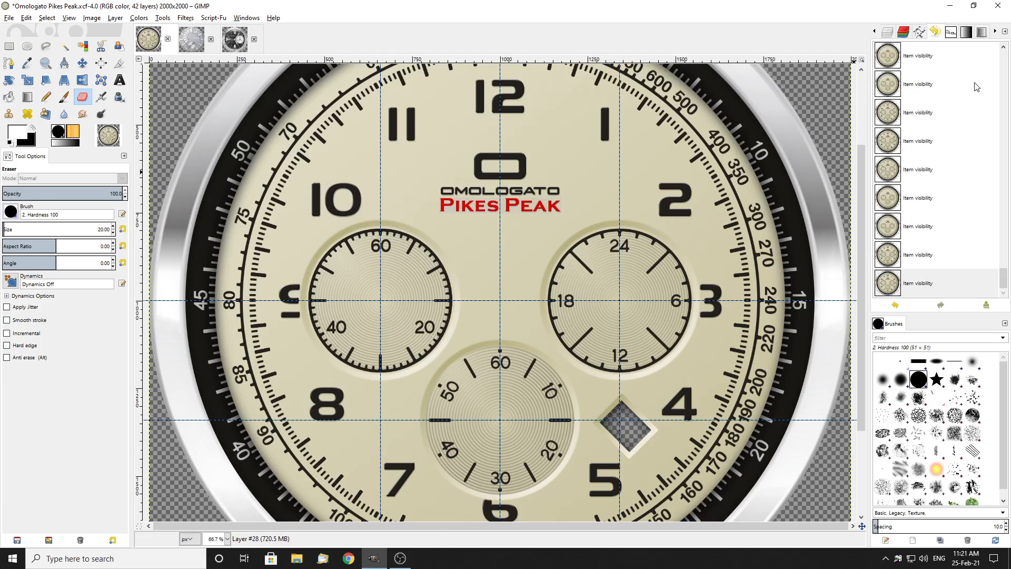
Examine the undo levels and maximum undo memory in the Environment preferences, and close them without changes
{"action": "left_click", "coordinate": [795, 108]}
{"action": "left_click", "coordinate": [8, 18]}
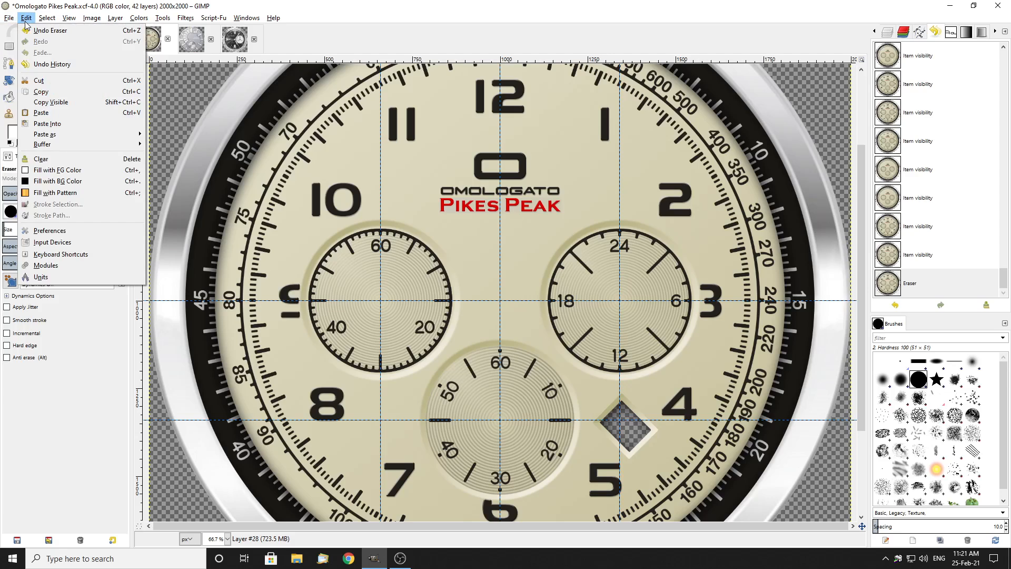
{"action": "left_click", "coordinate": [57, 237]}
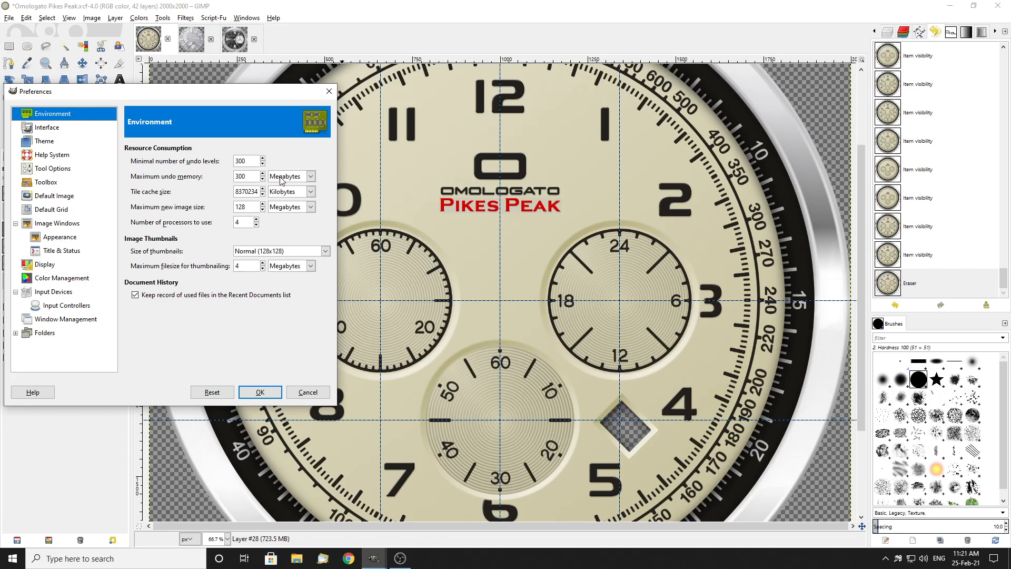
{"action": "left_click", "coordinate": [308, 392]}
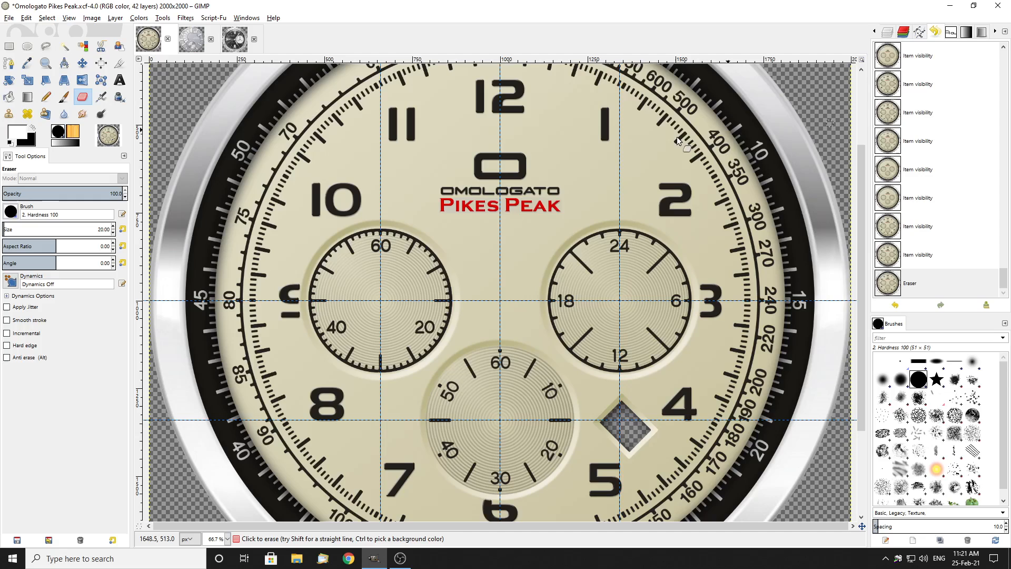
{"action": "scroll", "coordinate": [631, 207], "scroll_direction": "up", "scroll_amount": 3}
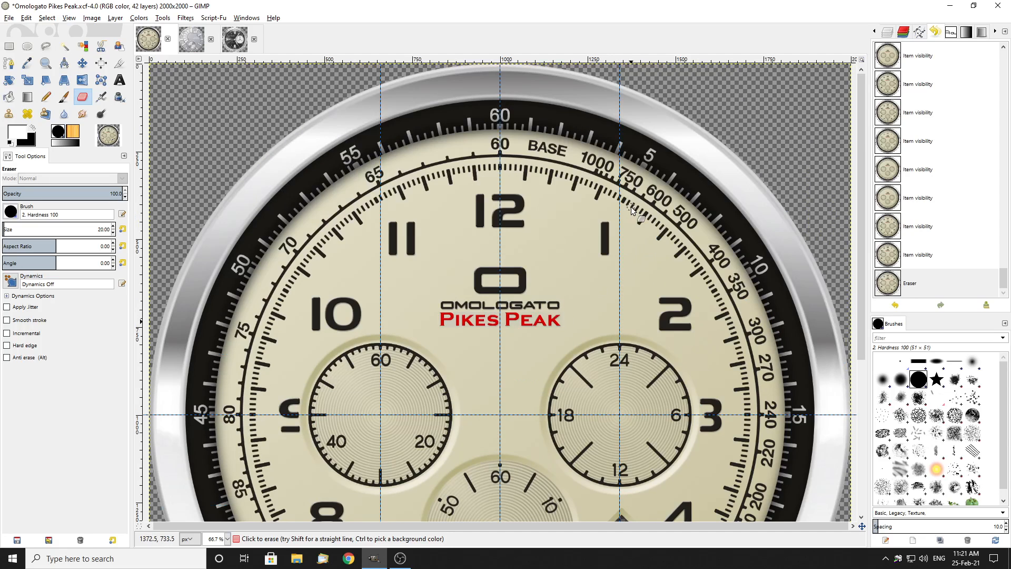
{"action": "scroll", "coordinate": [631, 206], "scroll_direction": "down", "scroll_amount": 3}
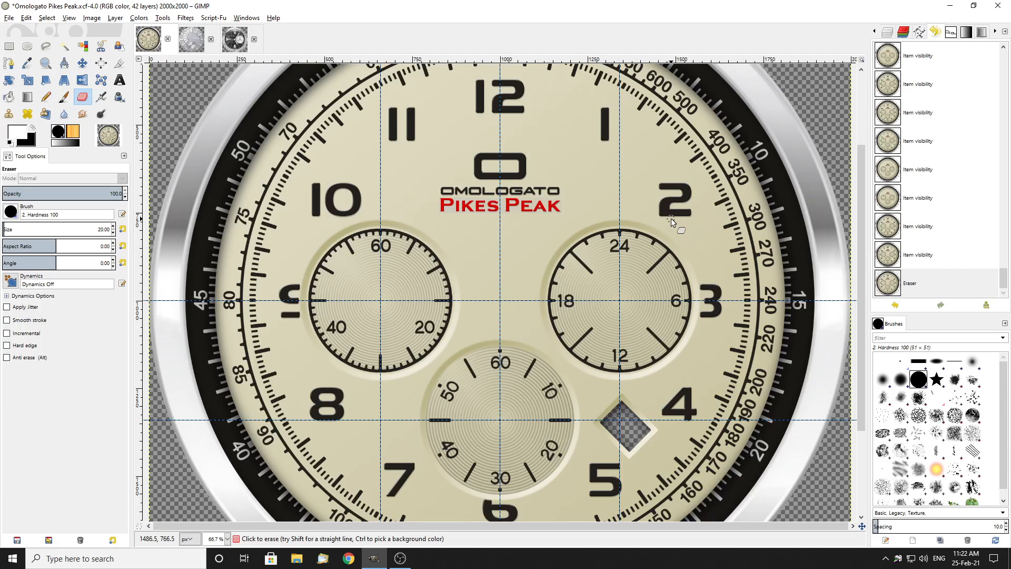
Display the list of installed fonts and browse its first entries
{"action": "left_click", "coordinate": [950, 32]}
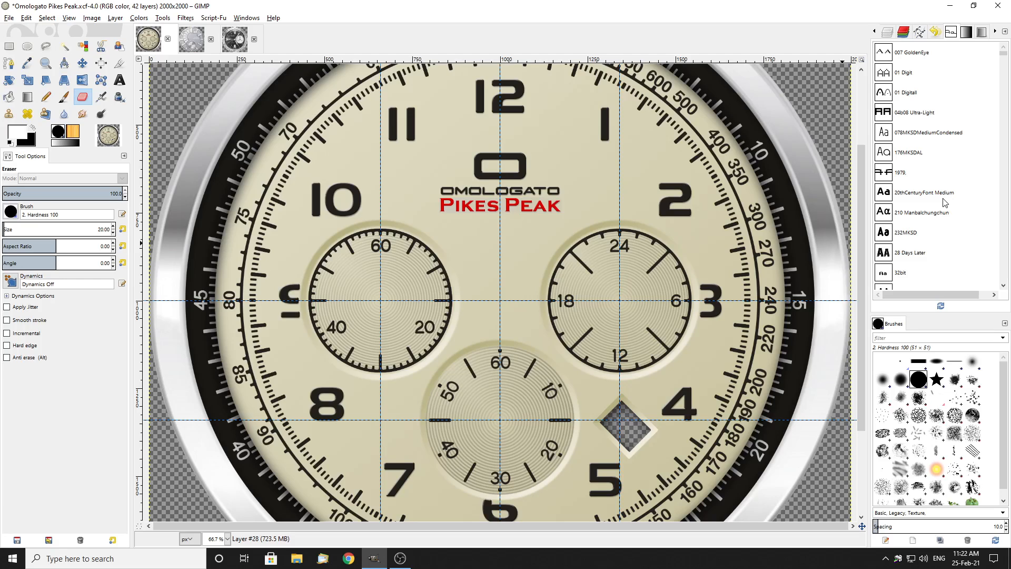
{"action": "scroll", "coordinate": [928, 206], "scroll_direction": "down", "scroll_amount": 3}
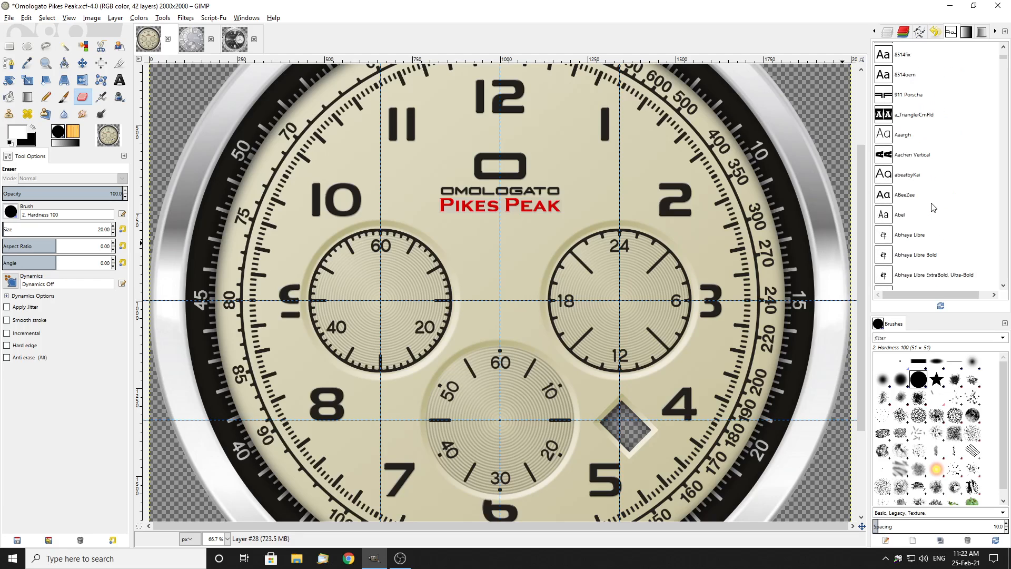
{"action": "scroll", "coordinate": [933, 207], "scroll_direction": "up", "scroll_amount": 3}
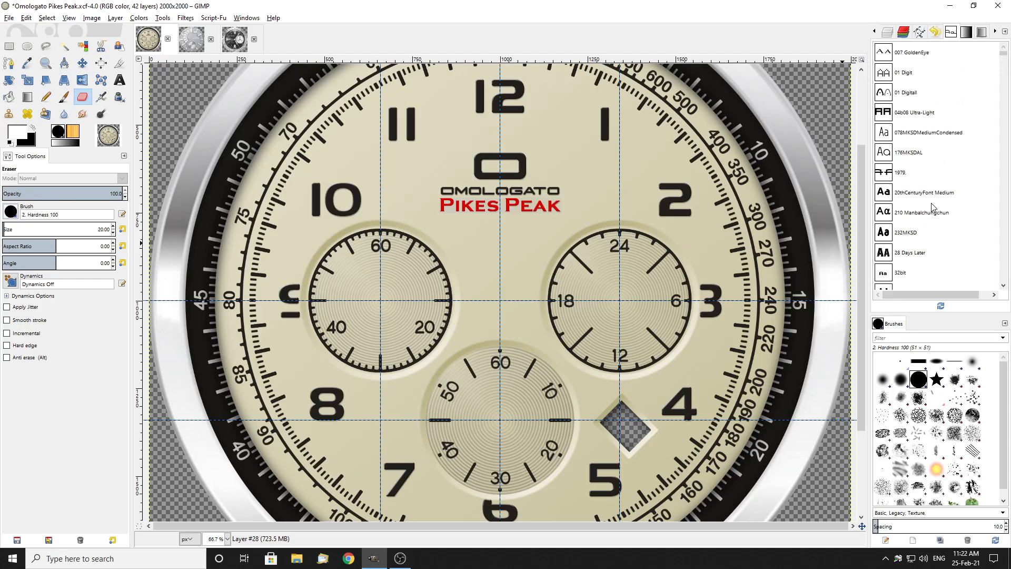
{"action": "scroll", "coordinate": [933, 206], "scroll_direction": "down", "scroll_amount": 8}
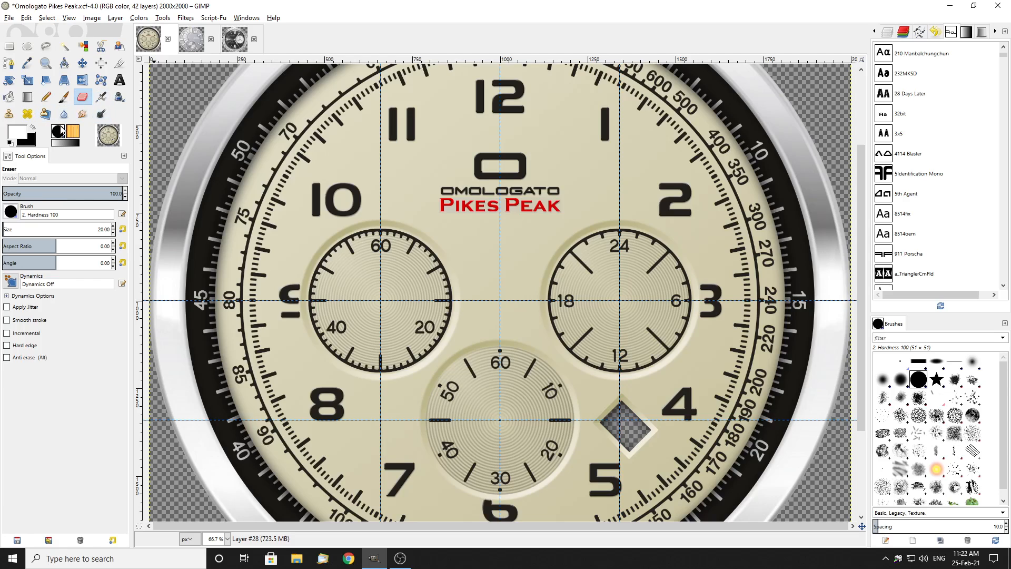
Use the Text tool to add the word THERE in white Air Conditioner at 103 px, just below the Pikes Peak lettering
{"action": "key", "text": "t"}
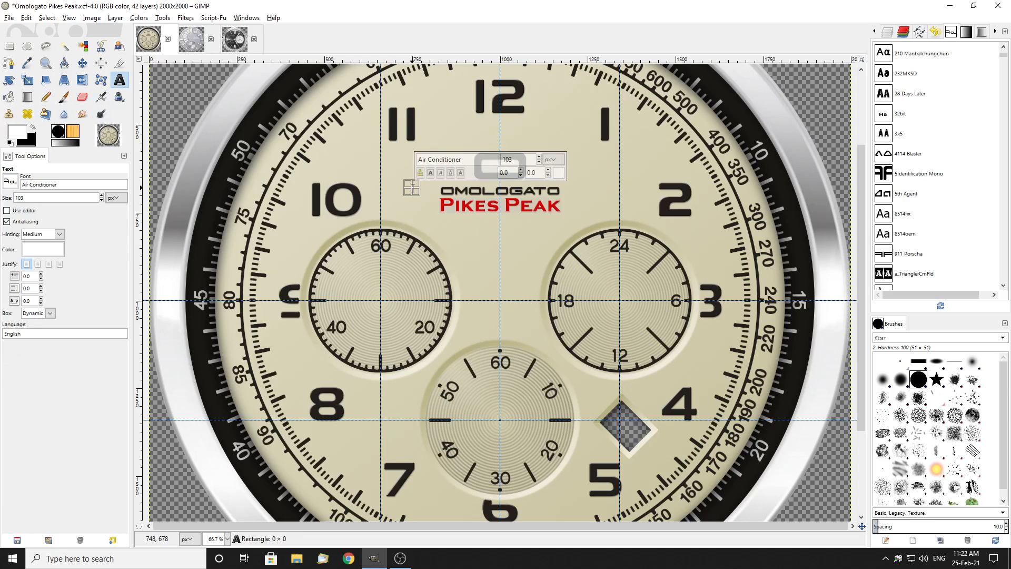
{"action": "left_click", "coordinate": [405, 181]}
{"action": "left_click", "coordinate": [425, 197]}
{"action": "left_click", "coordinate": [439, 212]}
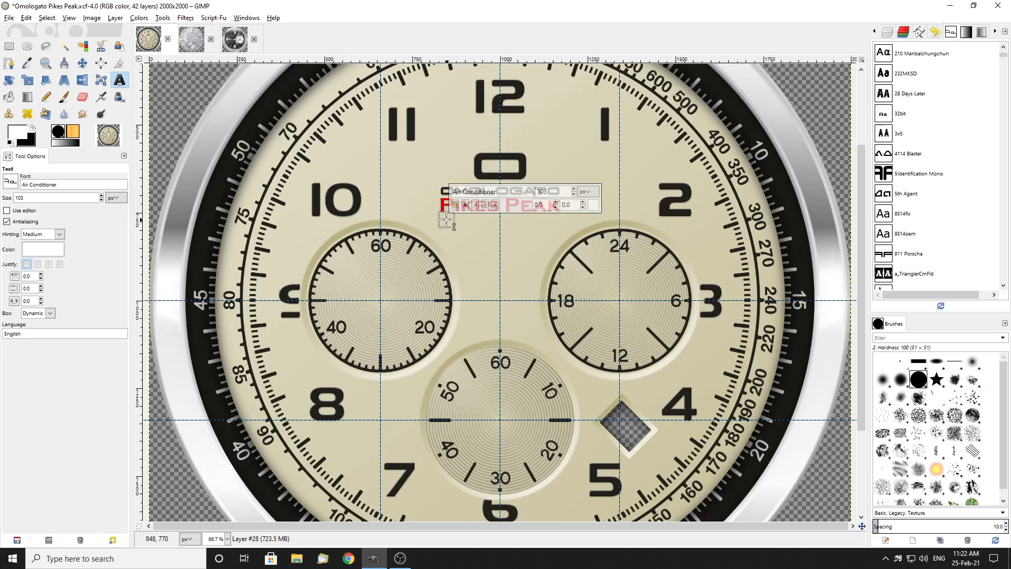
{"action": "left_click", "coordinate": [140, 21]}
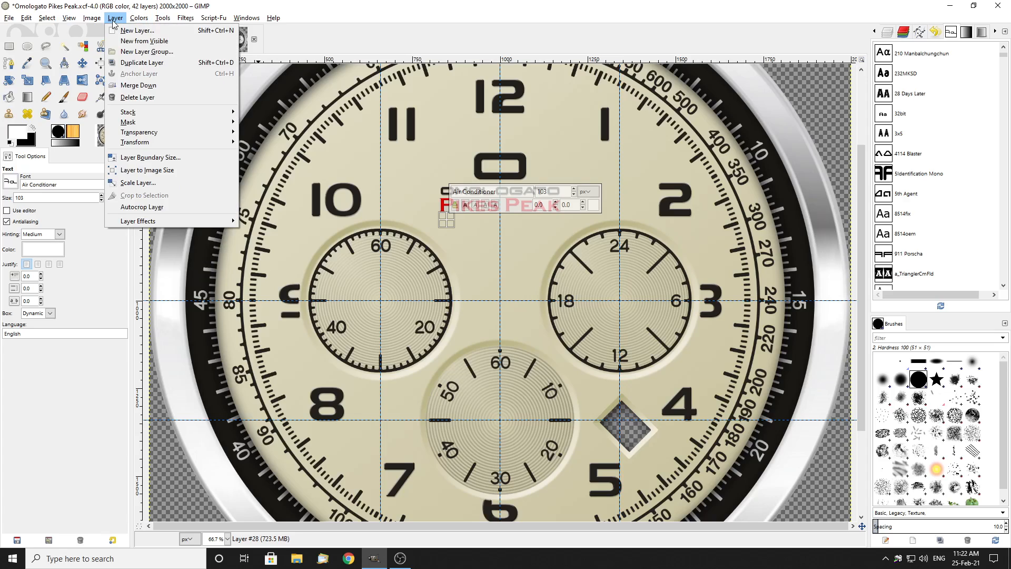
{"action": "left_click", "coordinate": [114, 24]}
{"action": "left_click", "coordinate": [88, 21]}
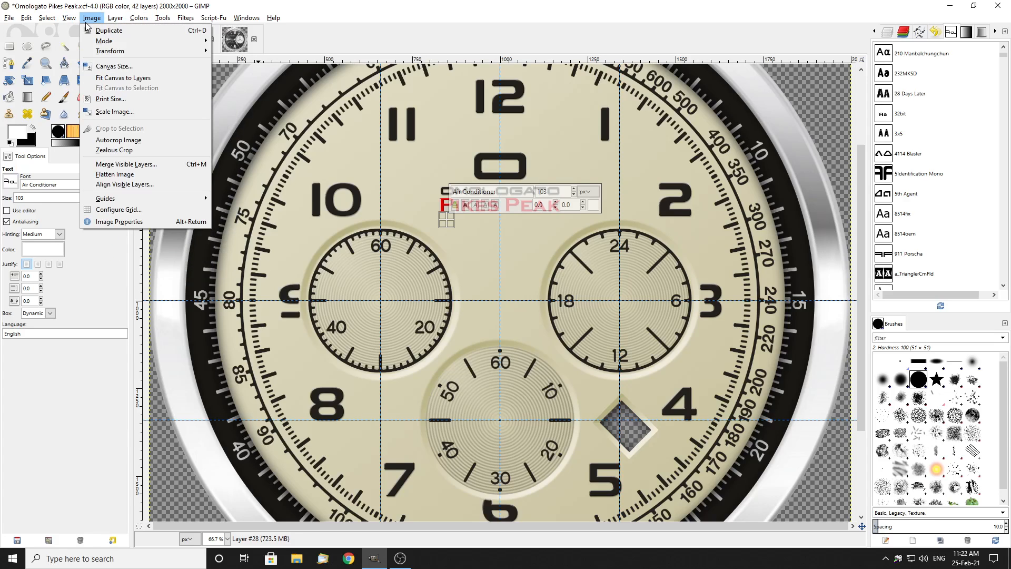
{"action": "left_click", "coordinate": [573, 264]}
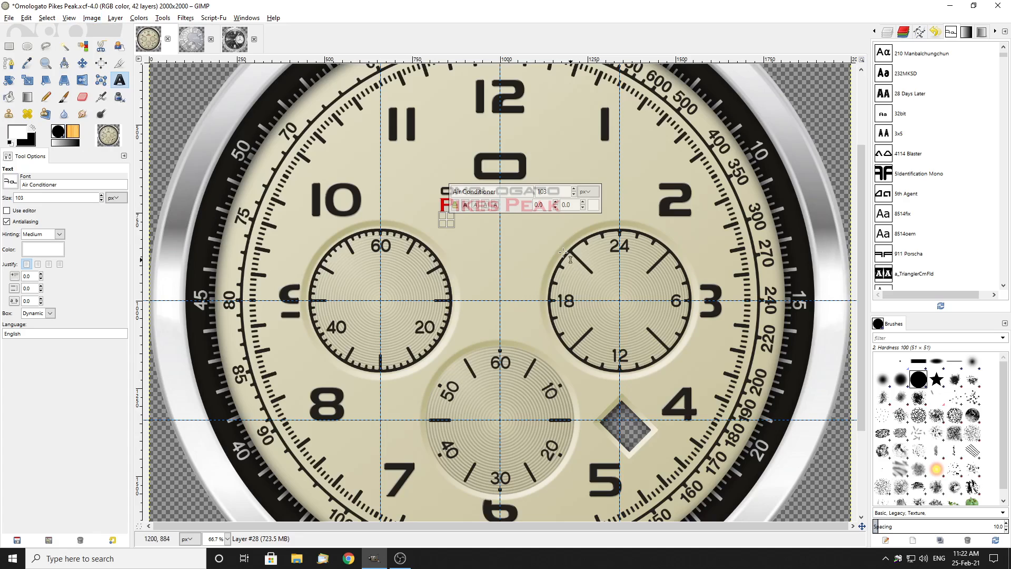
{"action": "left_click", "coordinate": [433, 213]}
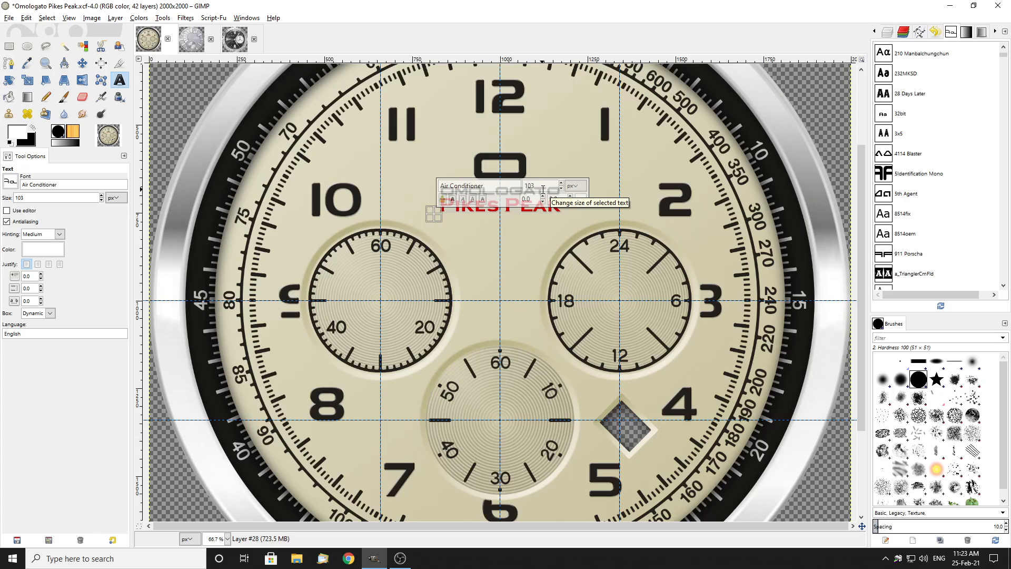
{"action": "type", "text": "THERE"}
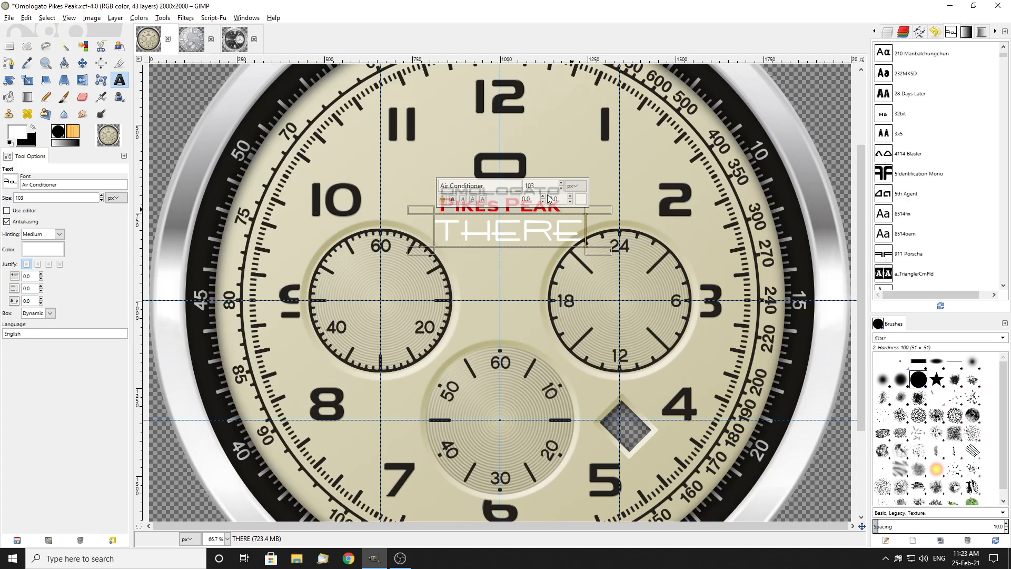
Enlarge the THERE text box to about 854 × 252 px, with a 153 px font size and 8.0 letter spacing
{"action": "left_click_drag", "start_coordinate": [433, 213], "coordinate": [407, 167]}
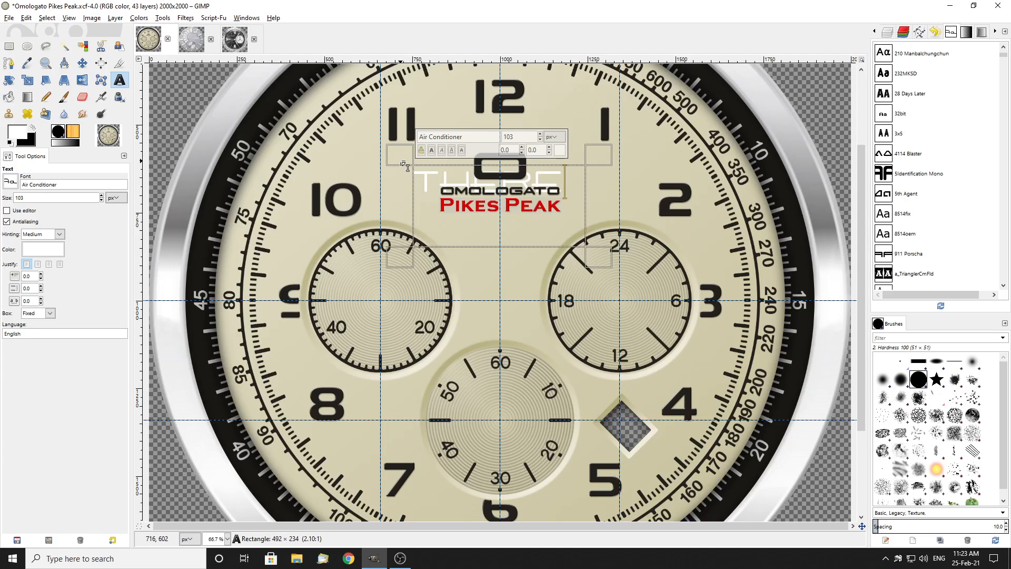
{"action": "left_click", "coordinate": [101, 195]}
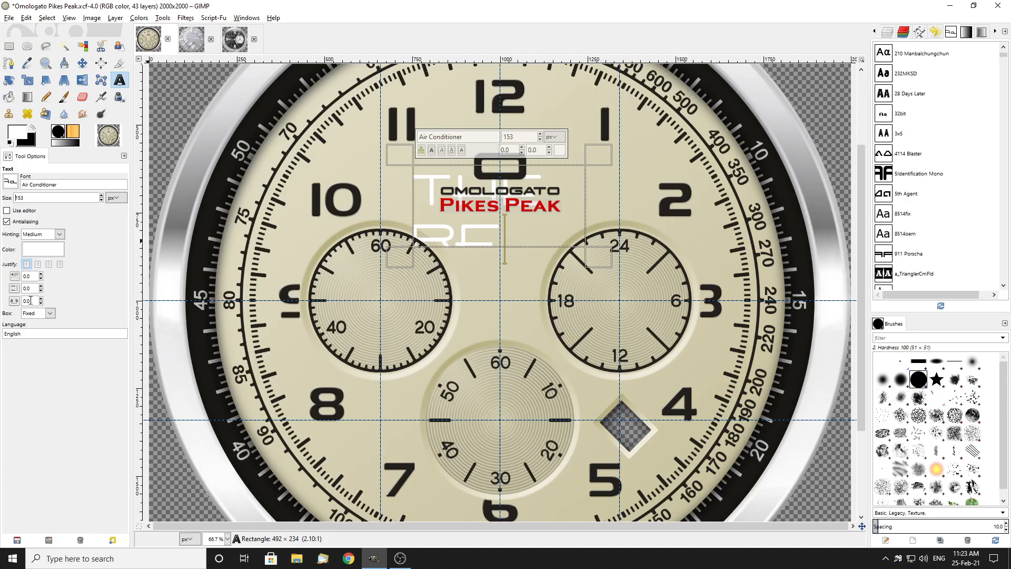
{"action": "scroll", "coordinate": [42, 301], "scroll_direction": "up", "scroll_amount": 8}
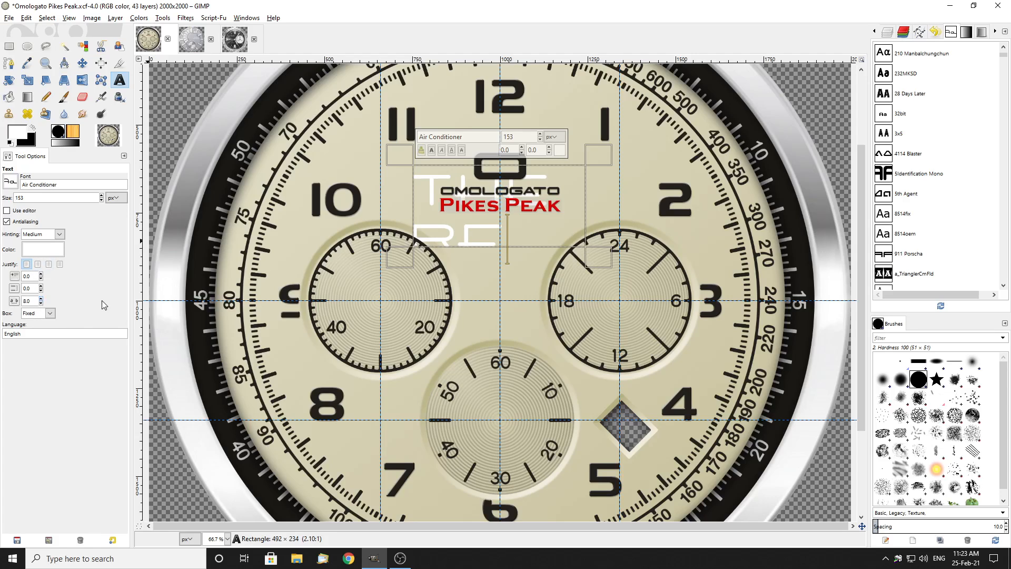
{"action": "left_click_drag", "start_coordinate": [612, 162], "coordinate": [738, 157]}
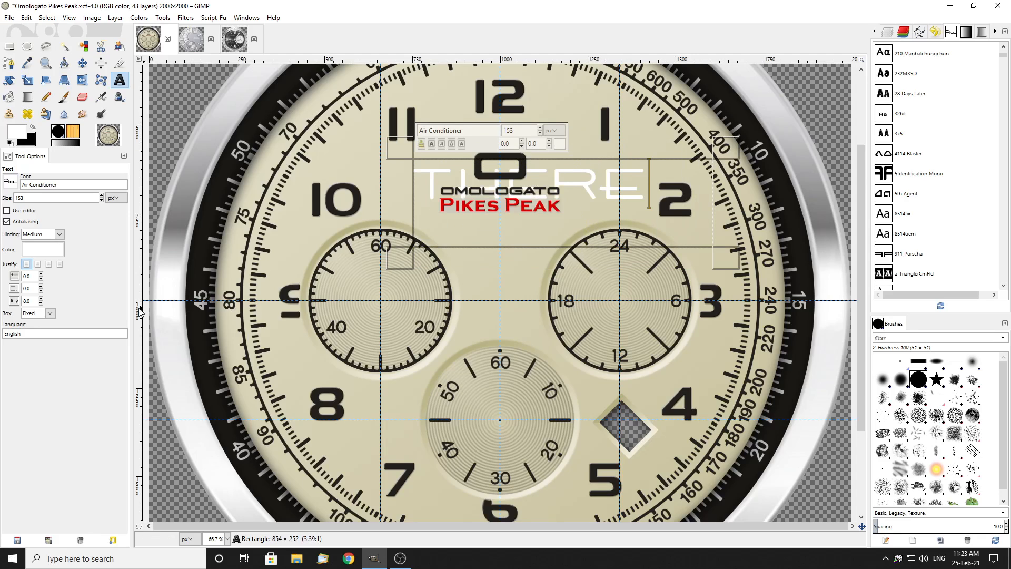
Try wide and tight letter spacing on THERE, such as 40.0 and -16.0, and return it to 0.0
{"action": "scroll", "coordinate": [41, 300], "scroll_direction": "up", "scroll_amount": 20}
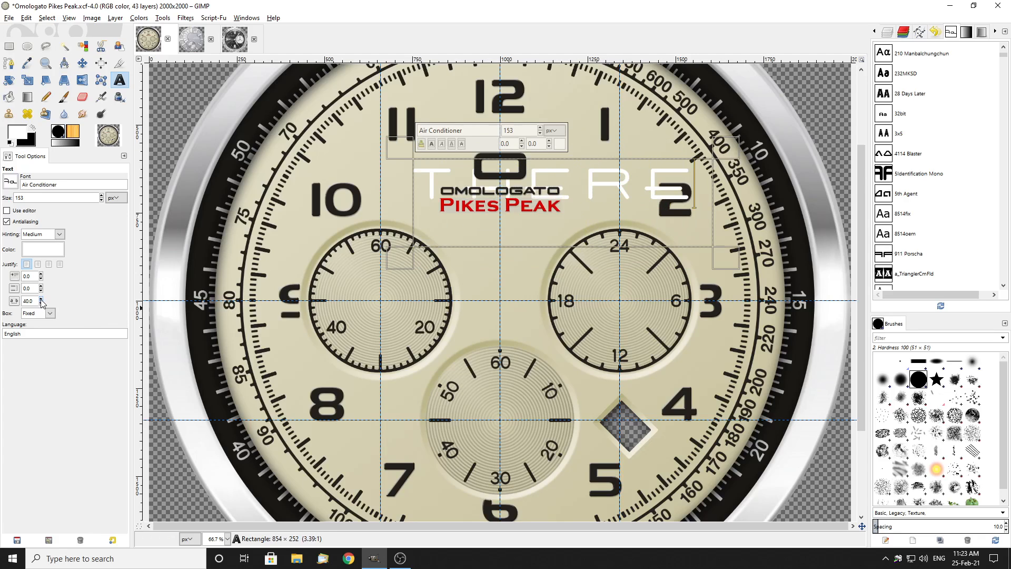
{"action": "scroll", "coordinate": [43, 305], "scroll_direction": "up", "scroll_amount": 20}
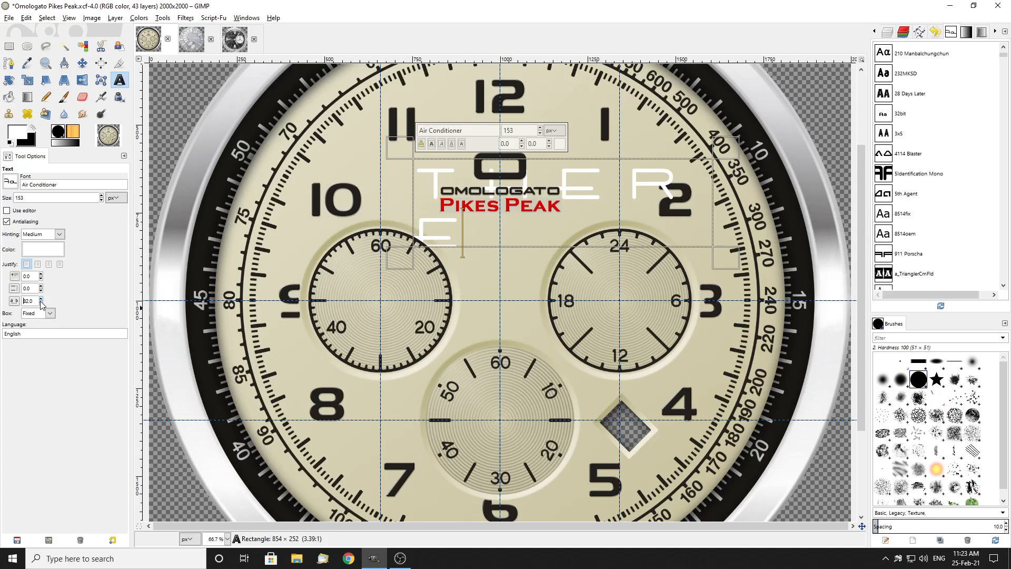
{"action": "scroll", "coordinate": [42, 301], "scroll_direction": "down", "scroll_amount": 20}
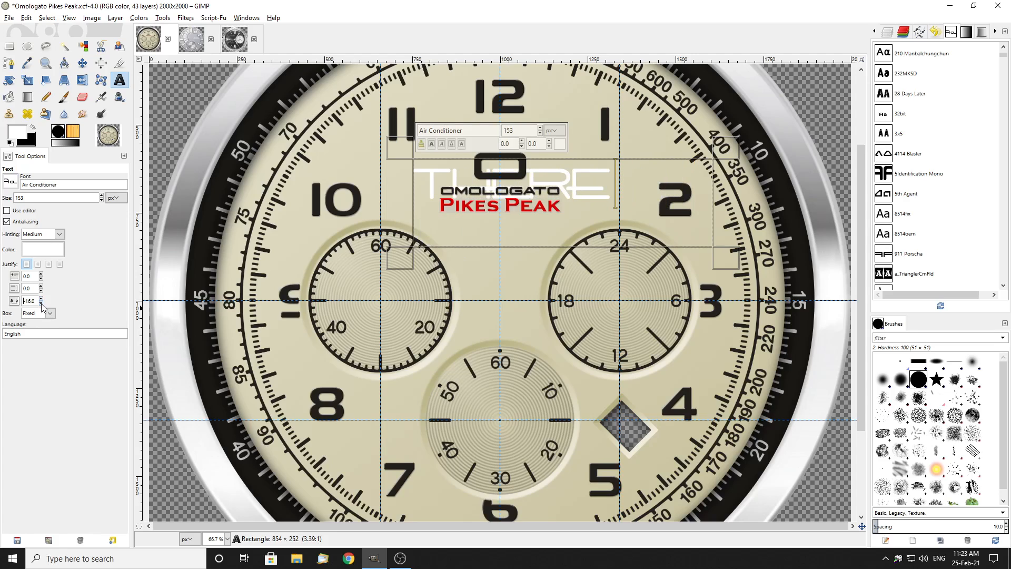
{"action": "scroll", "coordinate": [42, 304], "scroll_direction": "up", "scroll_amount": 15}
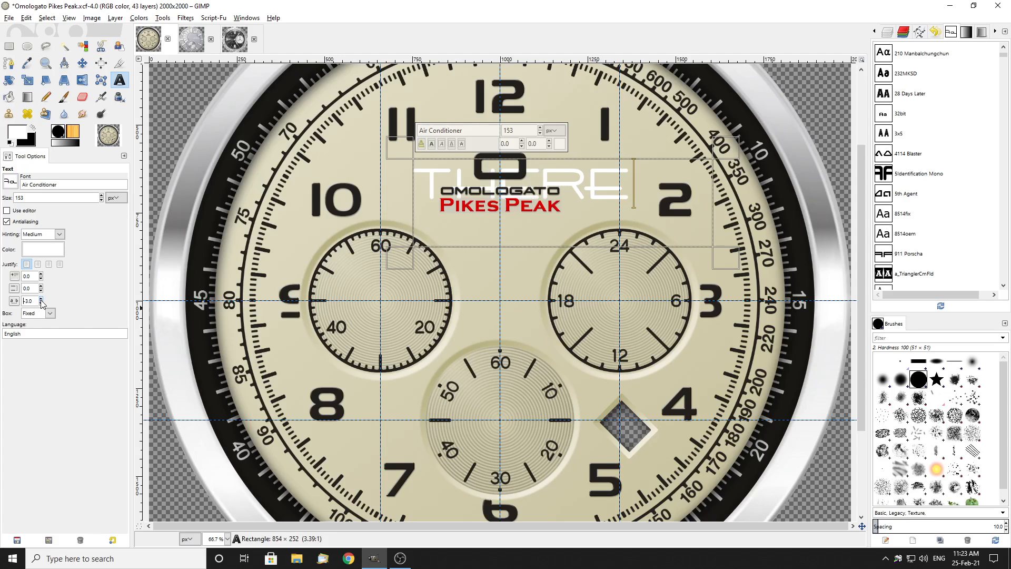
{"action": "scroll", "coordinate": [42, 302], "scroll_direction": "up", "scroll_amount": 1}
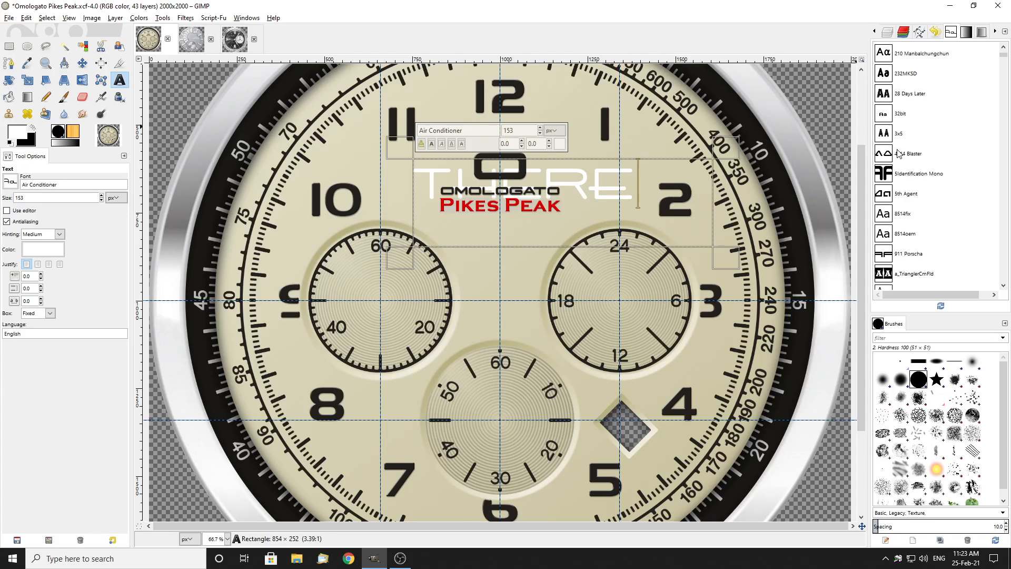
Preview the word THERE in successive installed fonts, from 007 GoldenEye through 4114 Blaster and Aclonica to Advanced LED Board-7
{"action": "scroll", "coordinate": [906, 85], "scroll_direction": "up", "scroll_amount": 2}
{"action": "scroll", "coordinate": [921, 83], "scroll_direction": "up", "scroll_amount": 1}
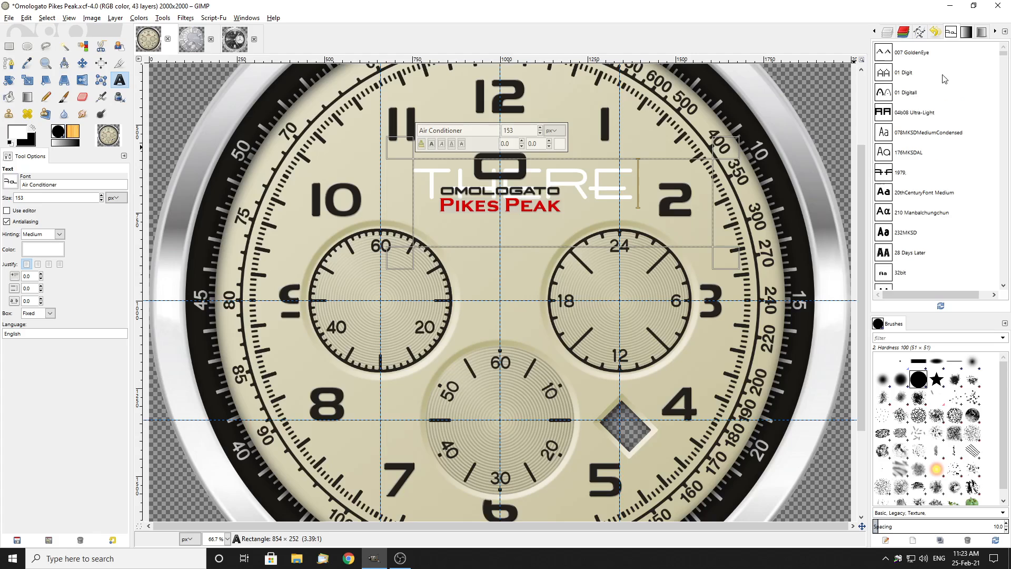
{"action": "left_click", "coordinate": [909, 54]}
{"action": "key", "text": "Down"}
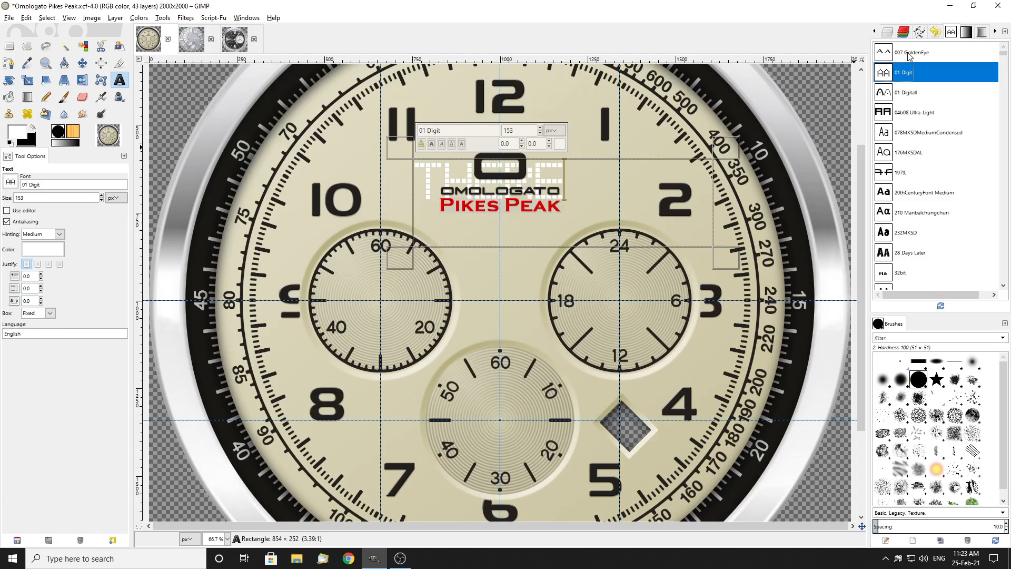
{"action": "key", "text": "Down"}
{"action": "key", "text": "Down"}
{"action": "key", "text": "Down"}
{"action": "key", "text": "Down"}
{"action": "key", "text": "Down"}
{"action": "key", "text": "Down"}
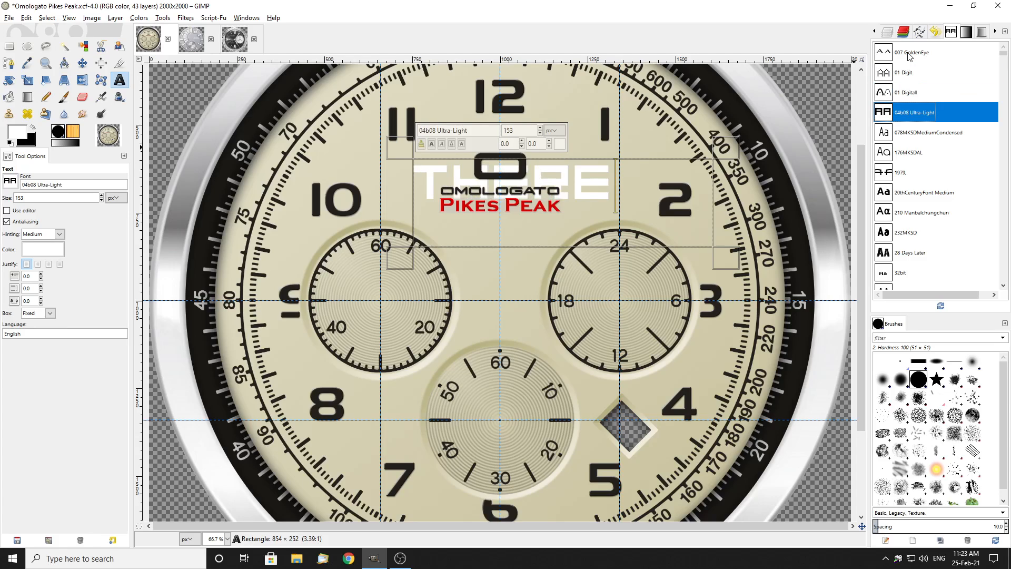
{"action": "key", "text": "Down"}
{"action": "key", "text": "Down"}
{"action": "key", "text": "Down"}
{"action": "key", "text": "Down"}
{"action": "key", "text": "Down"}
{"action": "key", "text": "Down"}
{"action": "key", "text": "Down"}
{"action": "key", "text": "Down"}
{"action": "key", "text": "Down"}
{"action": "key", "text": "Down"}
{"action": "key", "text": "Down"}
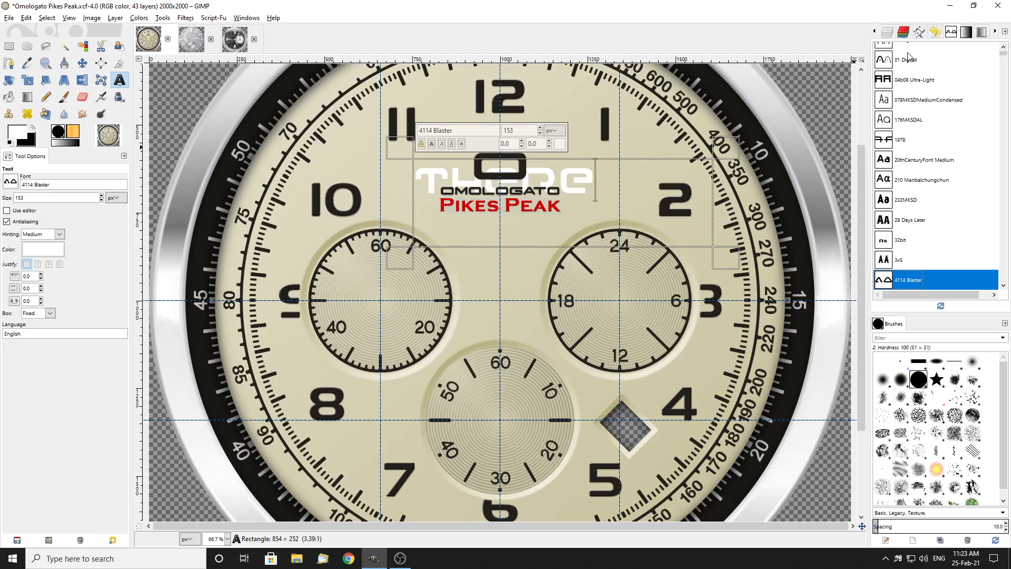
{"action": "key", "text": "Down"}
{"action": "key", "text": "Down"}
{"action": "key", "text": "Down"}
{"action": "key", "text": "Down"}
{"action": "key", "text": "Down"}
{"action": "key", "text": "Down"}
{"action": "key", "text": "Down"}
{"action": "key", "text": "Down"}
{"action": "key", "text": "Down"}
{"action": "key", "text": "Down"}
{"action": "key", "text": "Down"}
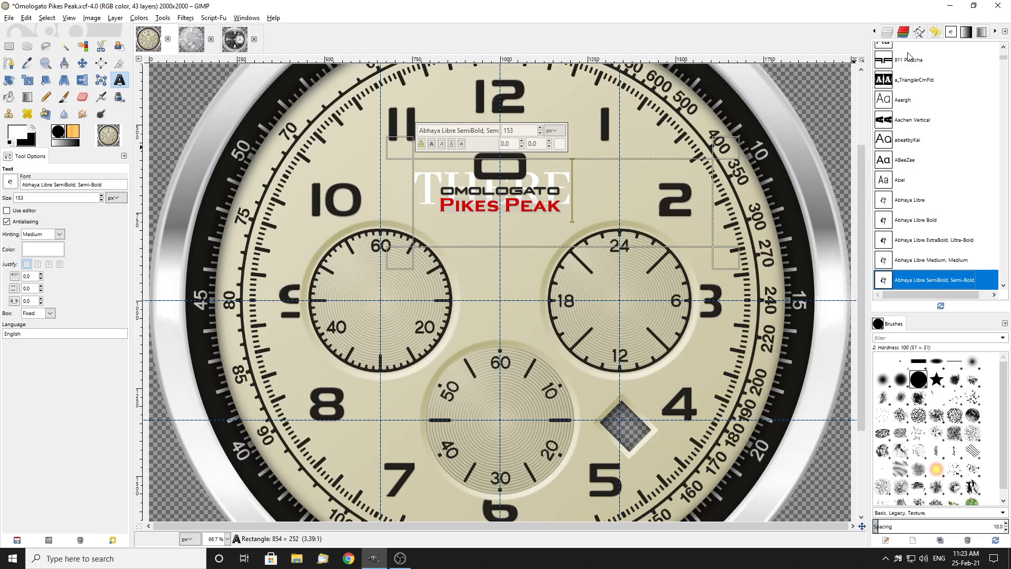
{"action": "key", "text": "Down"}
{"action": "key", "text": "Down"}
{"action": "key", "text": "Down"}
{"action": "key", "text": "Down"}
{"action": "key", "text": "Down"}
{"action": "key", "text": "Down"}
{"action": "key", "text": "Down"}
{"action": "key", "text": "Down"}
{"action": "key", "text": "Down"}
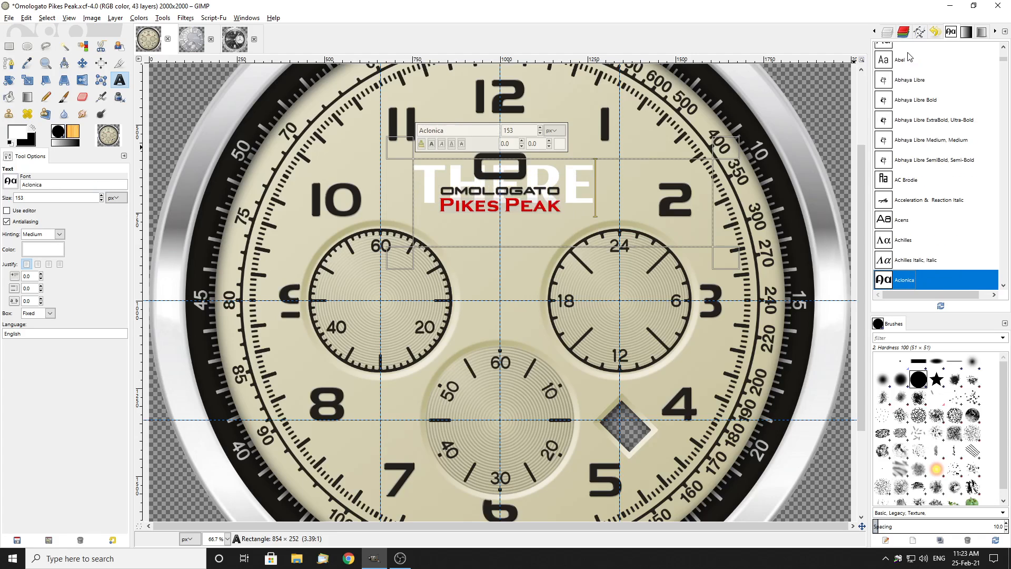
{"action": "key", "text": "Down"}
{"action": "key", "text": "Down"}
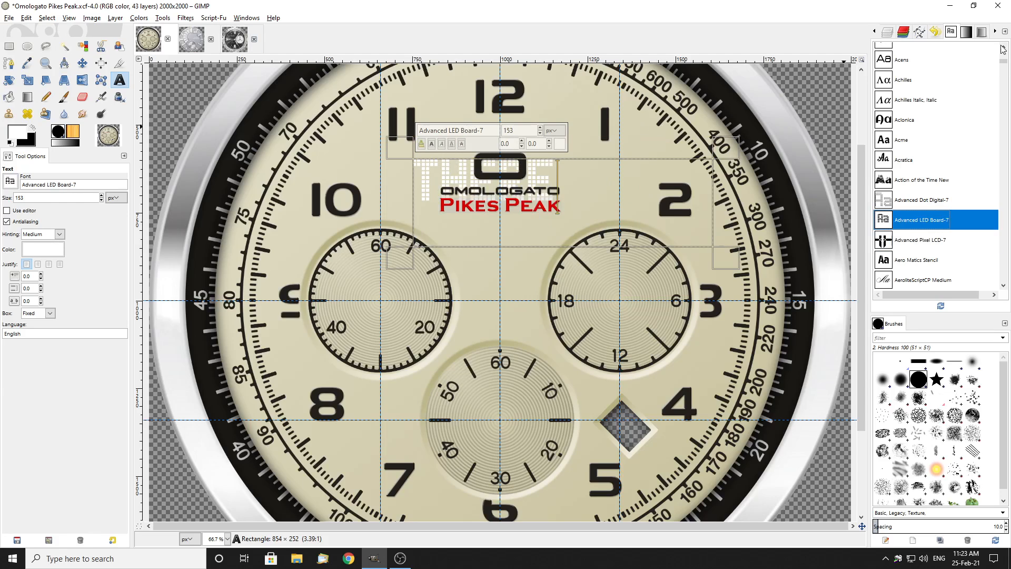
Delete the THERE text layer from the watch-face image
{"action": "left_click", "coordinate": [888, 31]}
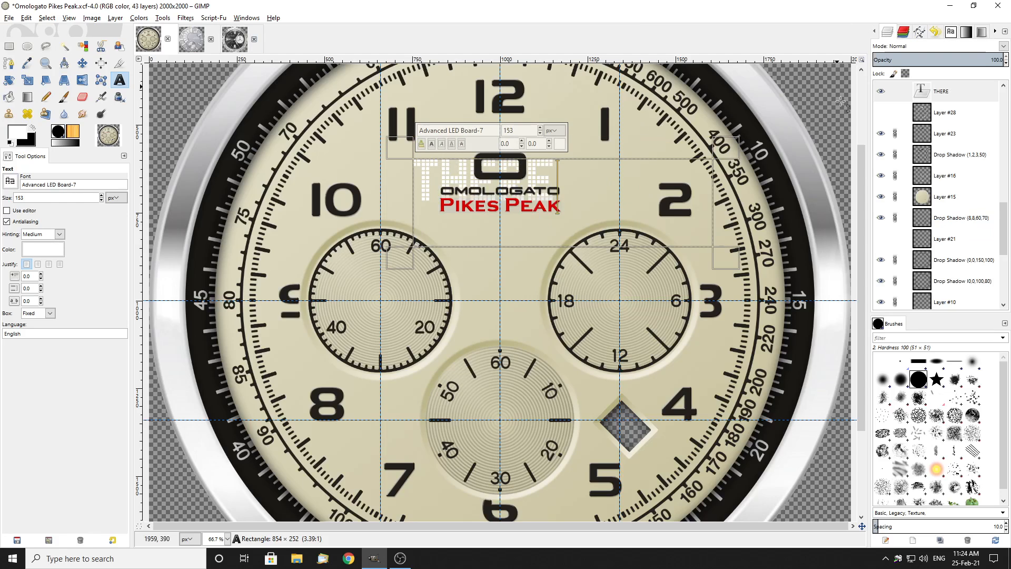
{"action": "left_click", "coordinate": [961, 95]}
{"action": "right_click", "coordinate": [961, 97]}
{"action": "left_click", "coordinate": [911, 198]}
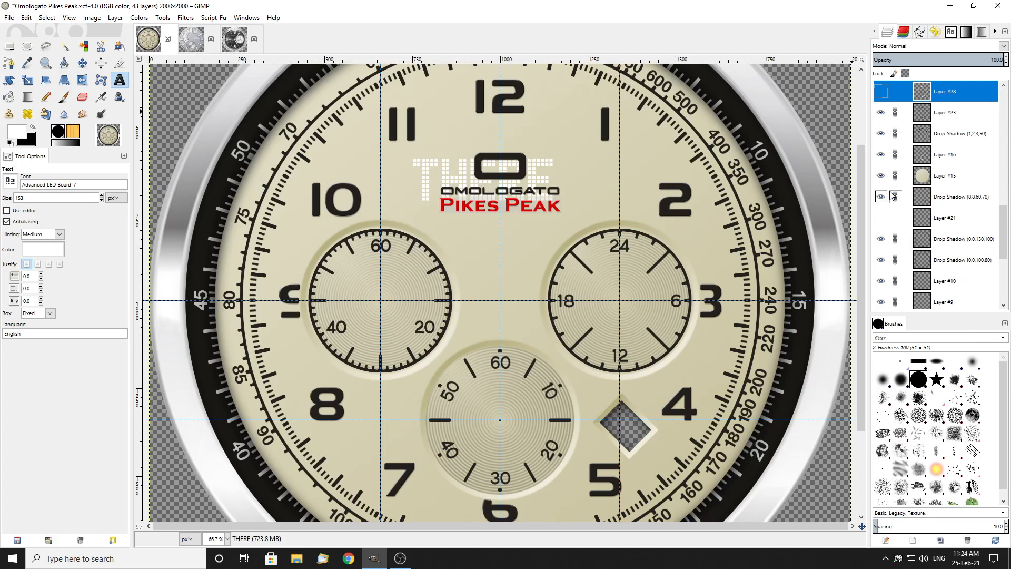
Examine the Font Folders in Preferences, including C:\Program Files\GIMP 2\share\gimp\2.0\fonts, and close the dialog without changes
{"action": "left_click", "coordinate": [949, 33]}
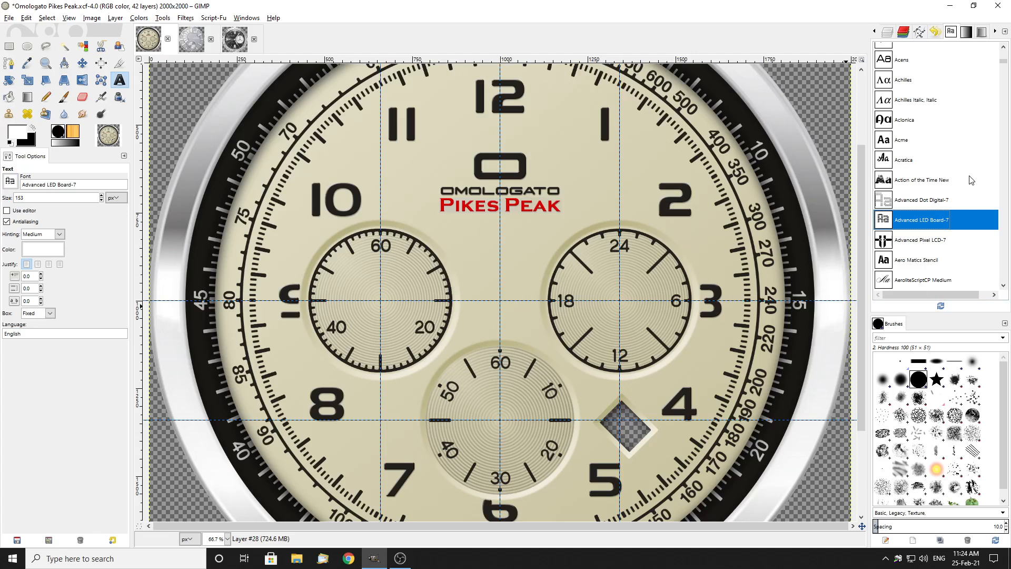
{"action": "left_click", "coordinate": [27, 19]}
{"action": "left_click", "coordinate": [48, 232]}
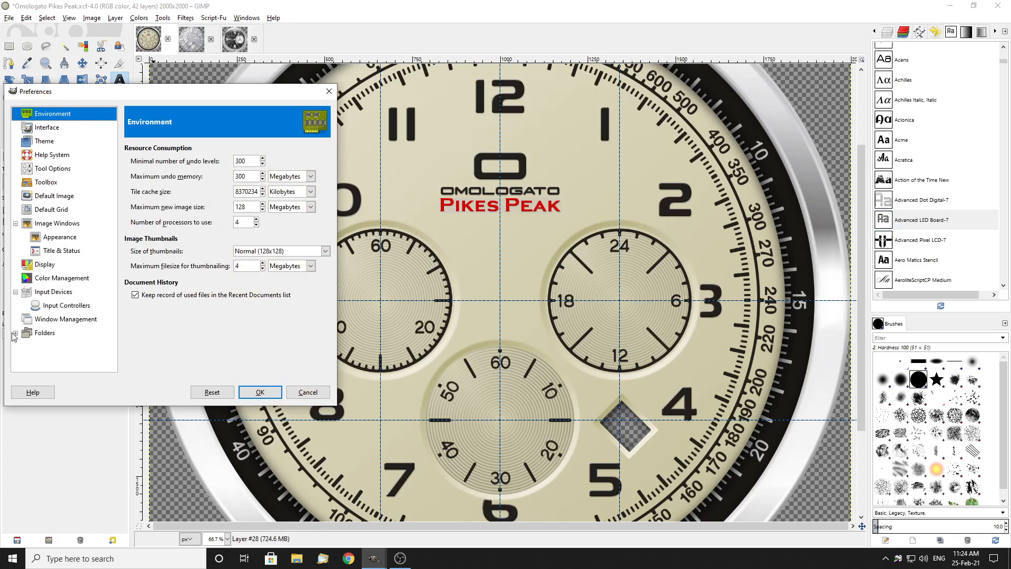
{"action": "left_click", "coordinate": [17, 333]}
{"action": "scroll", "coordinate": [92, 319], "scroll_direction": "down", "scroll_amount": 1}
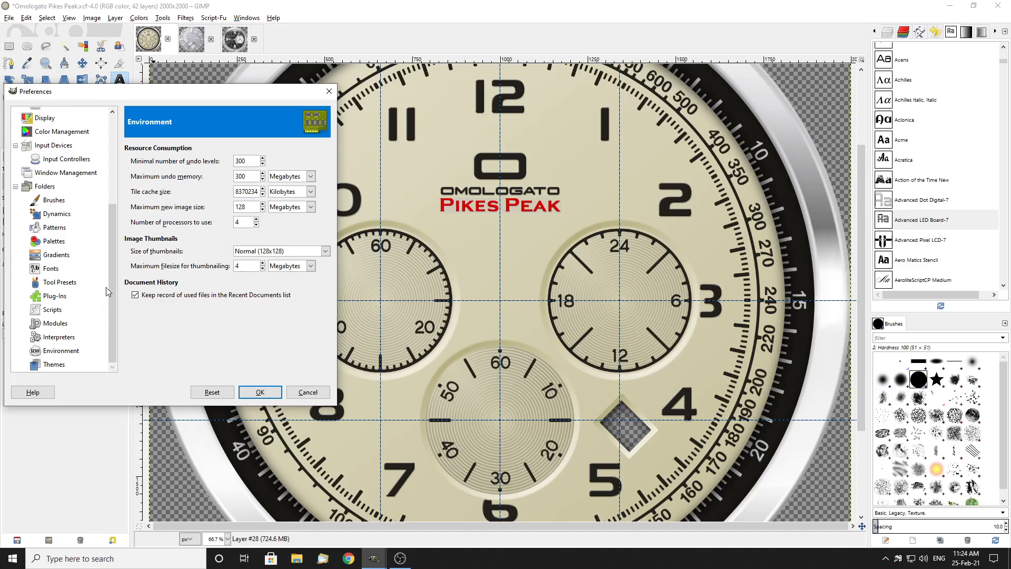
{"action": "left_click", "coordinate": [40, 270]}
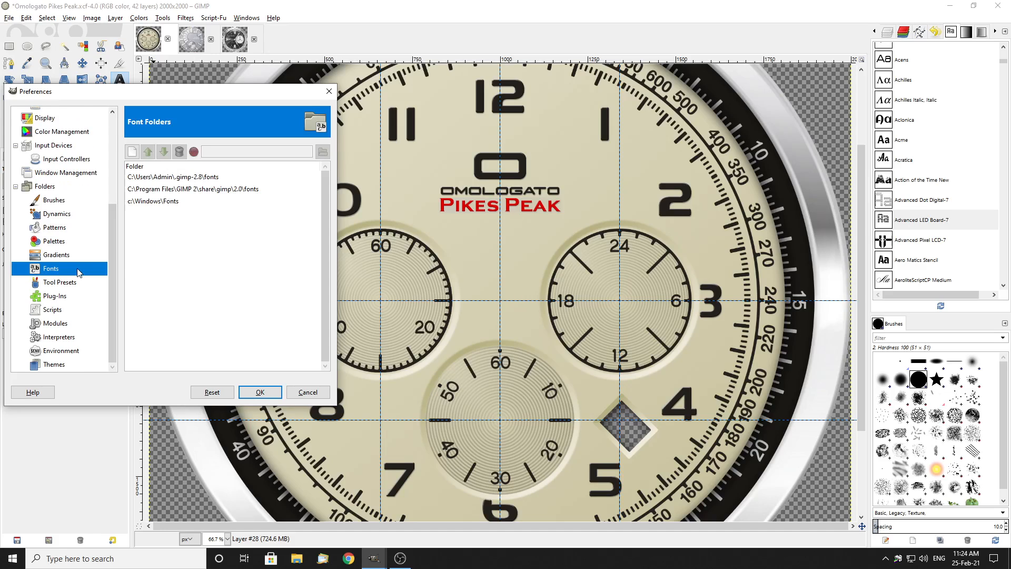
{"action": "left_click", "coordinate": [187, 191]}
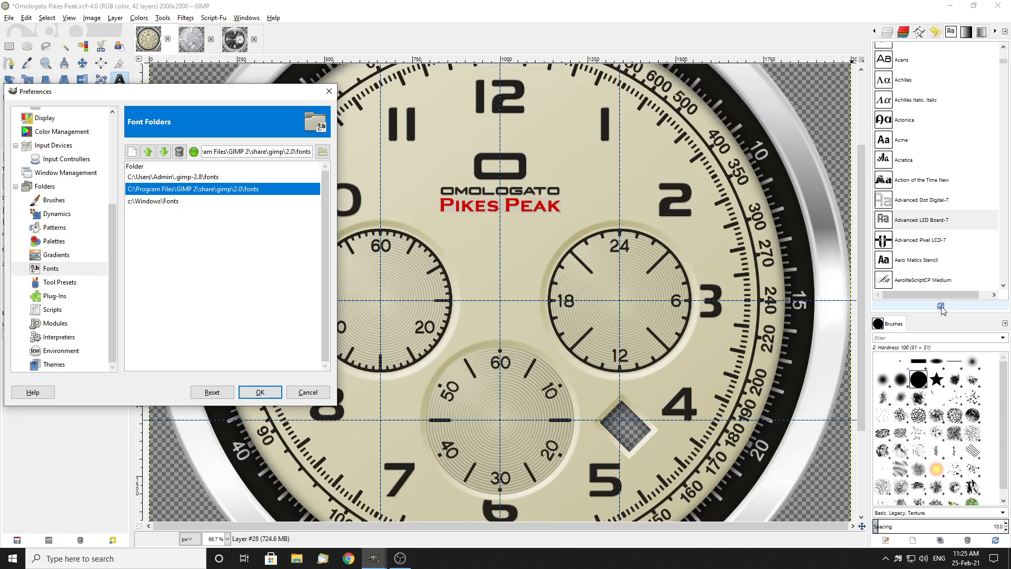
{"action": "left_click", "coordinate": [329, 91]}
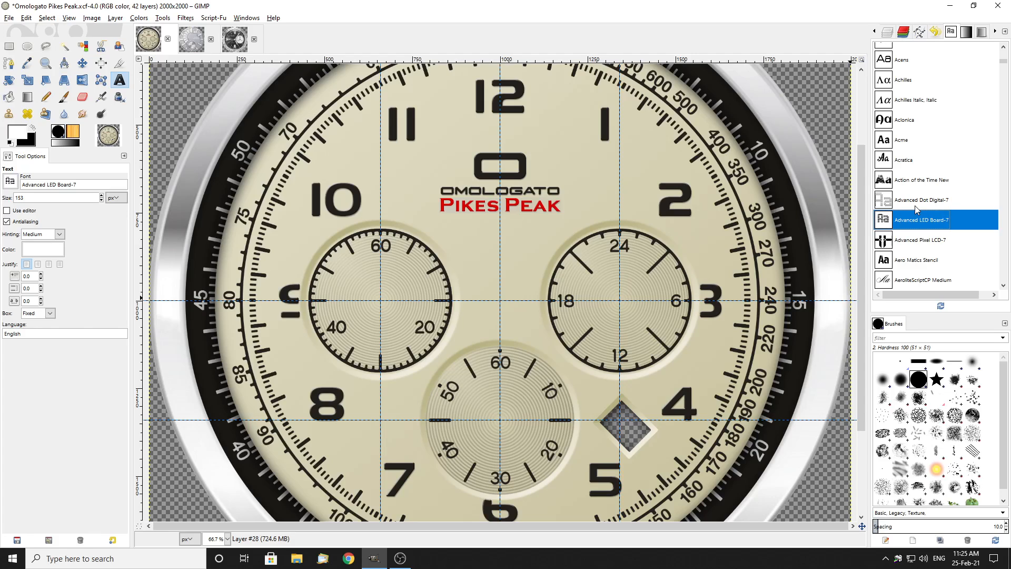
Show Layer #28 with the white hour numerals for a moment and hide it again
{"action": "left_click", "coordinate": [964, 33]}
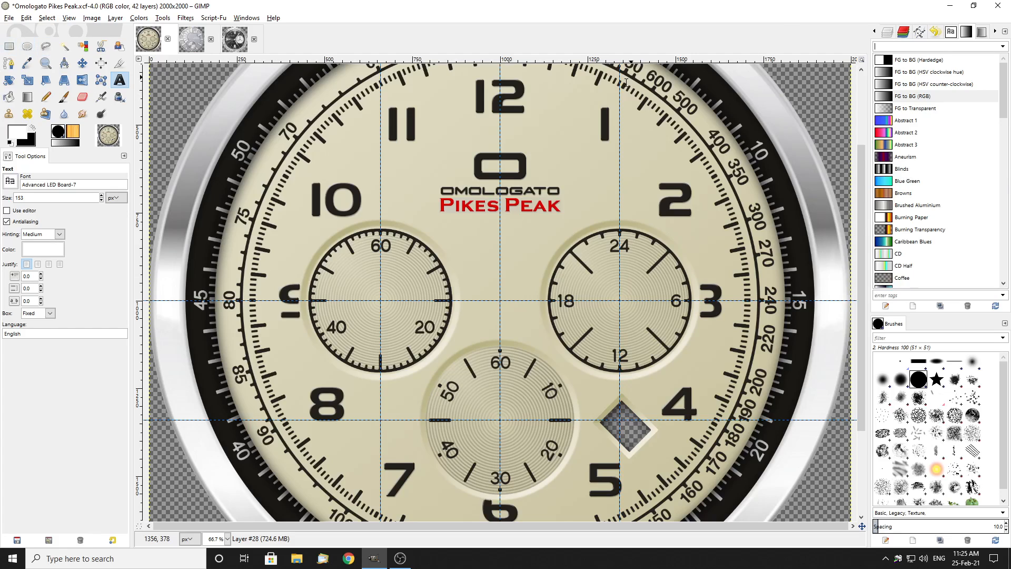
{"action": "left_click", "coordinate": [887, 33]}
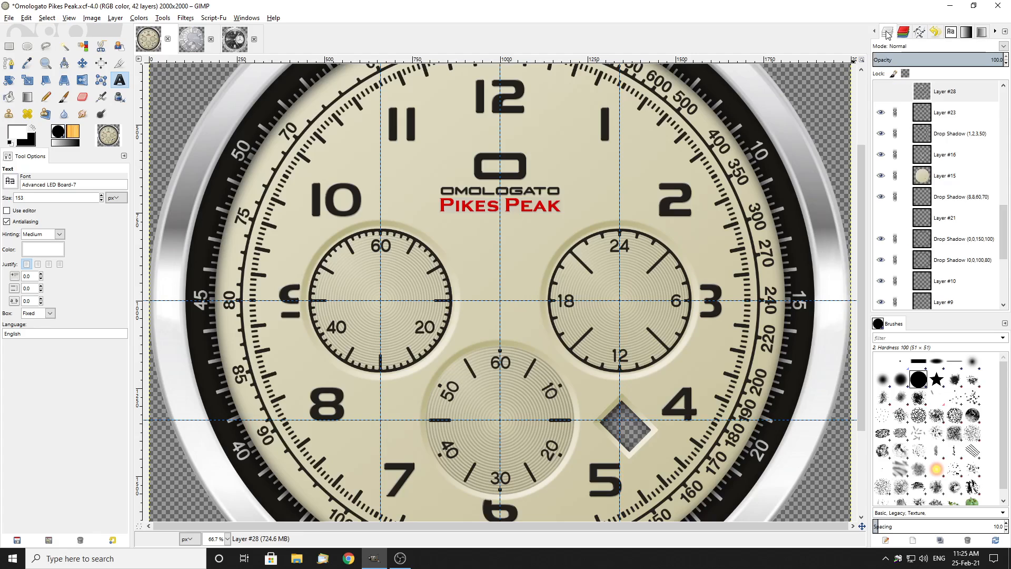
{"action": "left_click", "coordinate": [903, 93]}
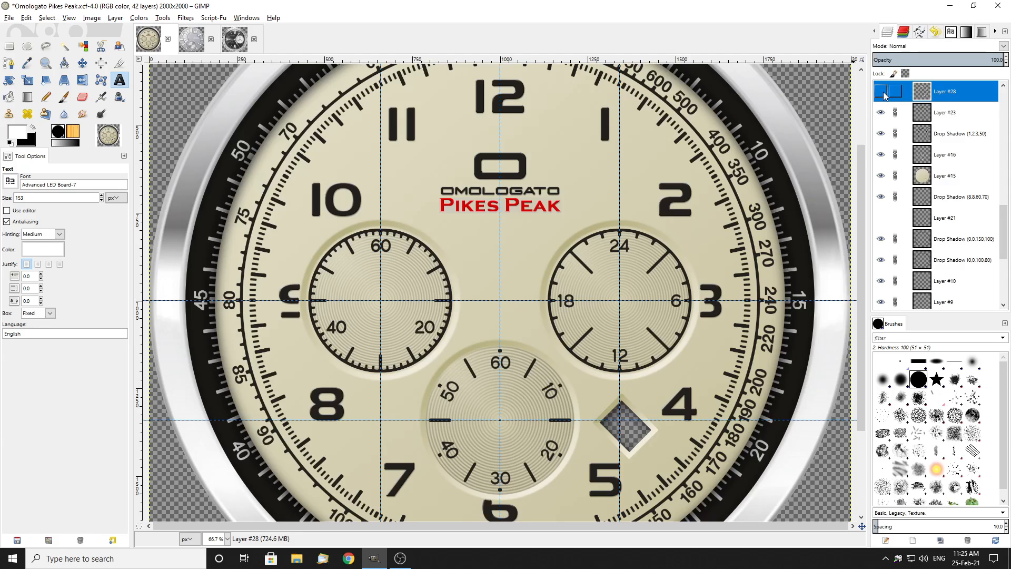
{"action": "left_click", "coordinate": [881, 93]}
{"action": "scroll", "coordinate": [926, 182], "scroll_direction": "up", "scroll_amount": 3}
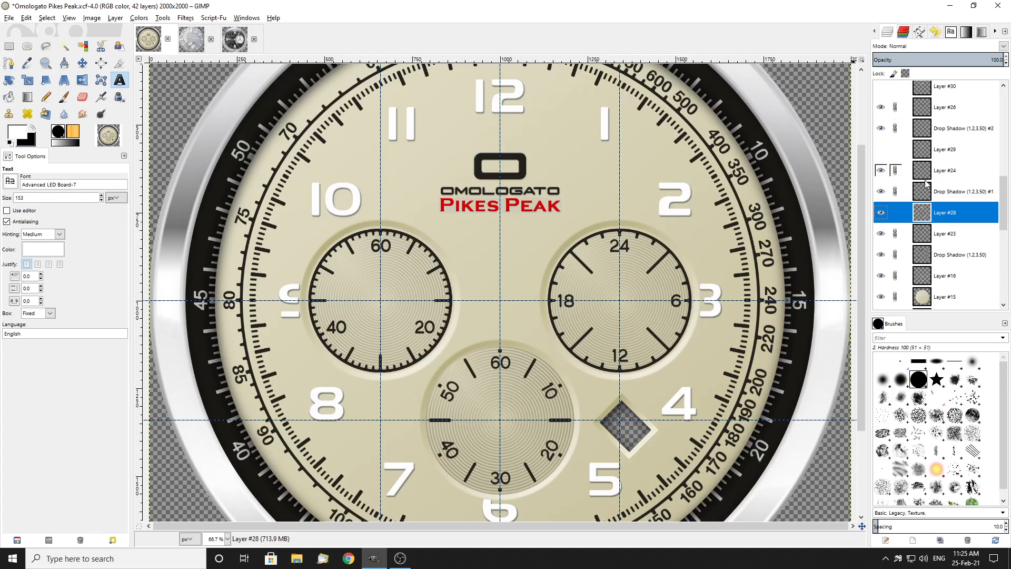
{"action": "left_click", "coordinate": [880, 213]}
{"action": "scroll", "coordinate": [919, 132], "scroll_direction": "down", "scroll_amount": 5}
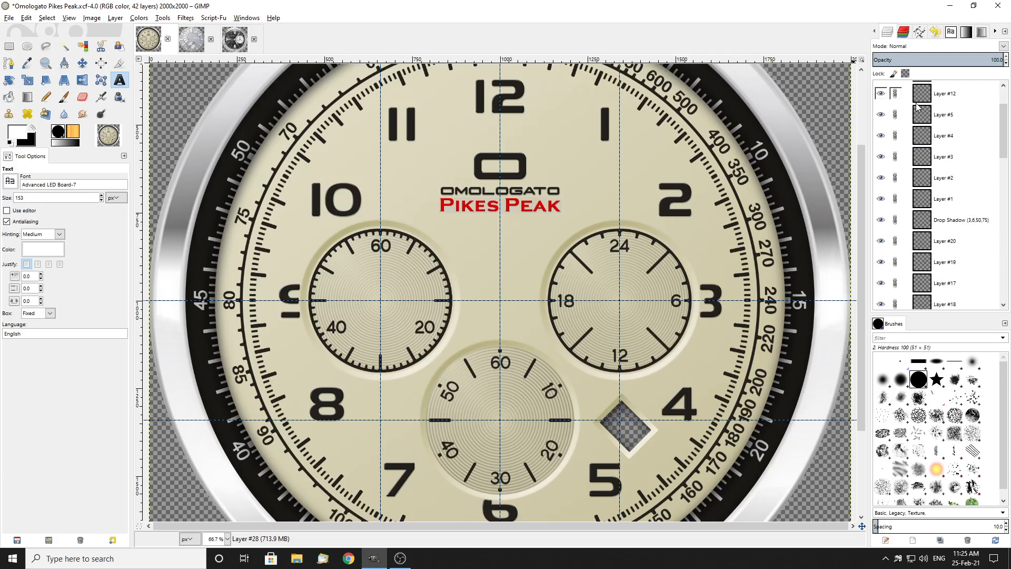
Add a new layer above image.png at the very top of the layer stack
{"action": "scroll", "coordinate": [919, 131], "scroll_direction": "up", "scroll_amount": 5}
{"action": "right_click", "coordinate": [960, 92]}
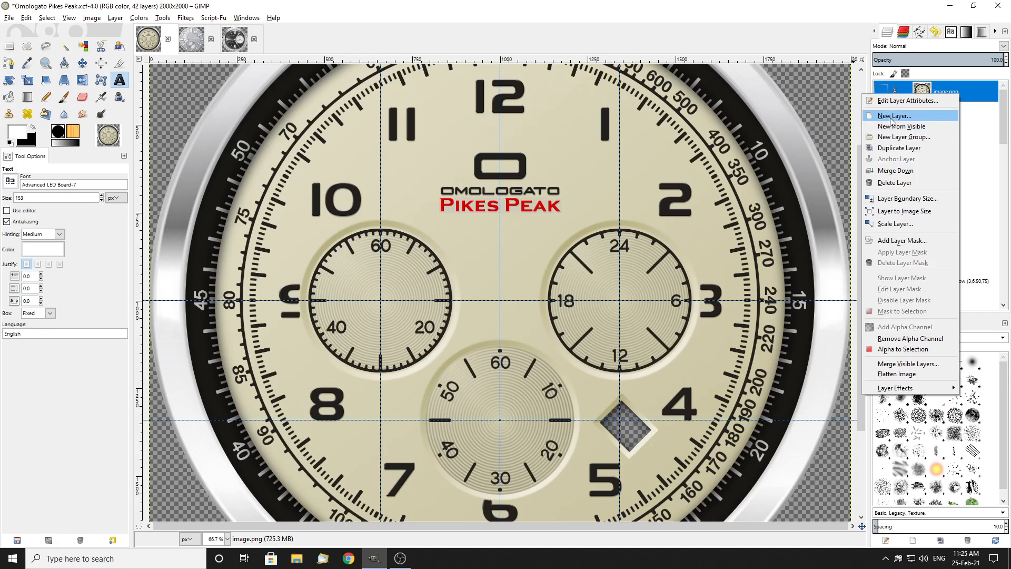
{"action": "left_click", "coordinate": [891, 116]}
{"action": "left_click", "coordinate": [900, 206]}
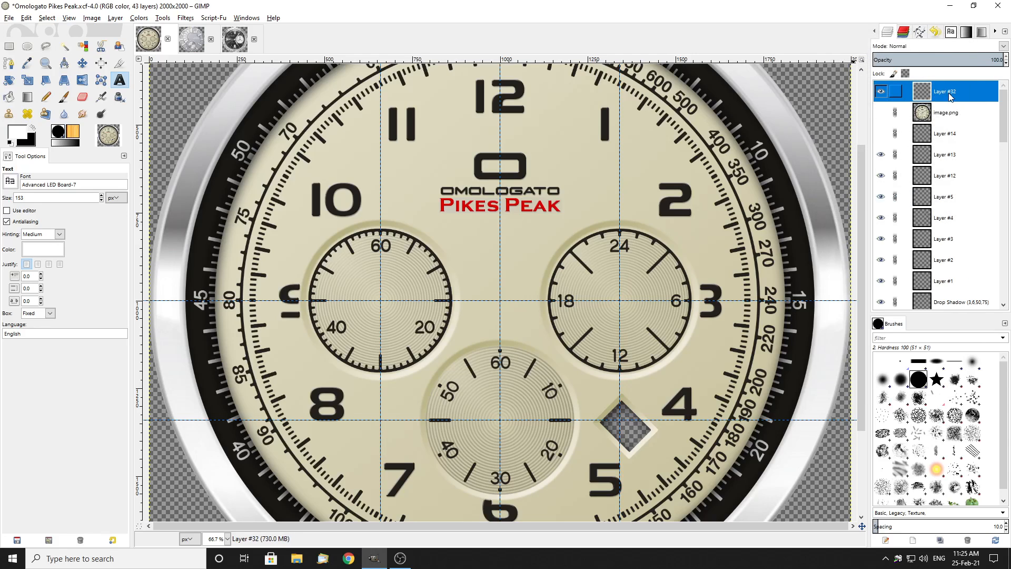
Set Ellipse Select to replace the current selection and select a circle about 1225 px across, centred on the dial
{"action": "left_click", "coordinate": [27, 46]}
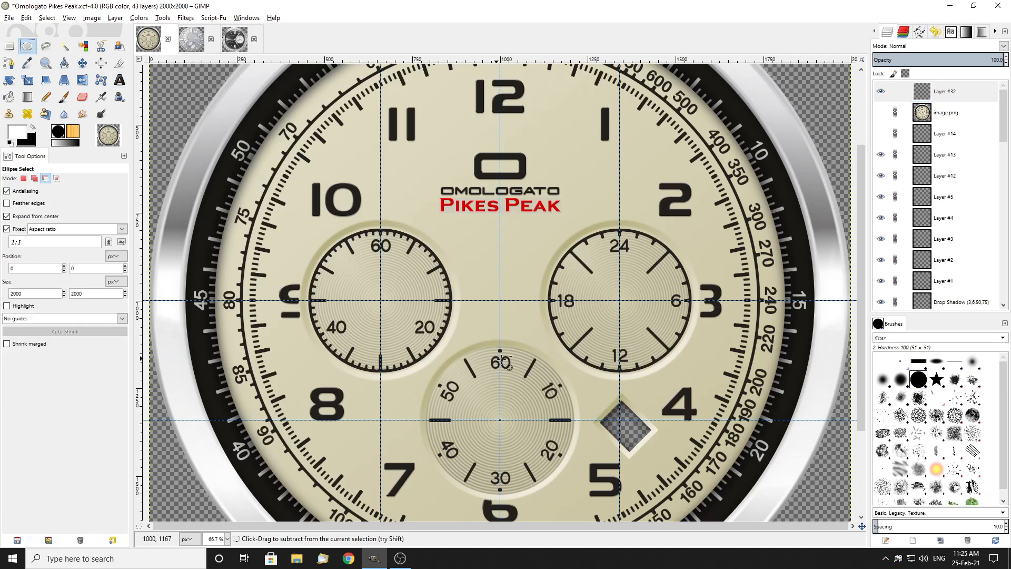
{"action": "left_click_drag", "start_coordinate": [501, 300], "coordinate": [699, 441]}
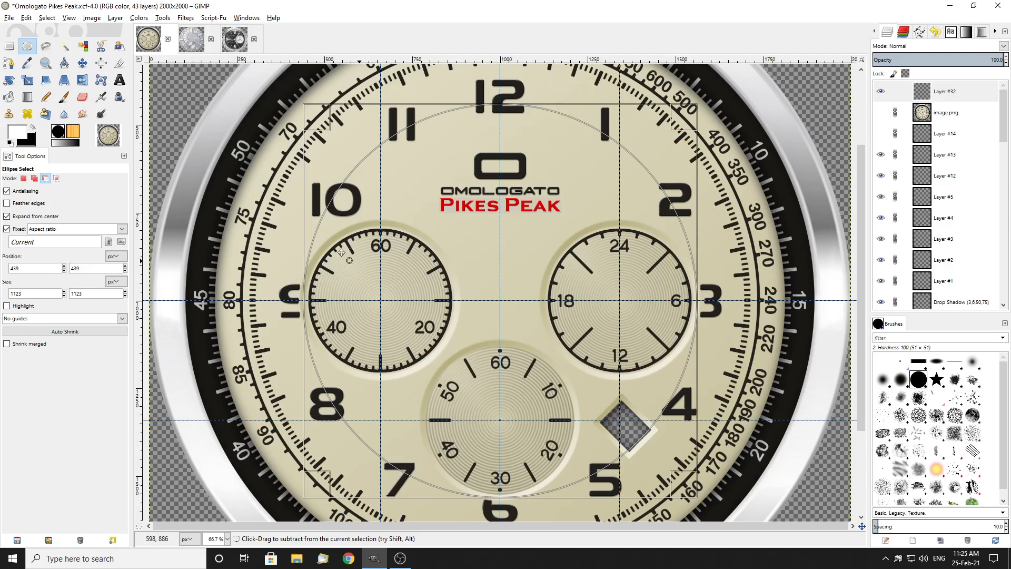
{"action": "left_click", "coordinate": [45, 179]}
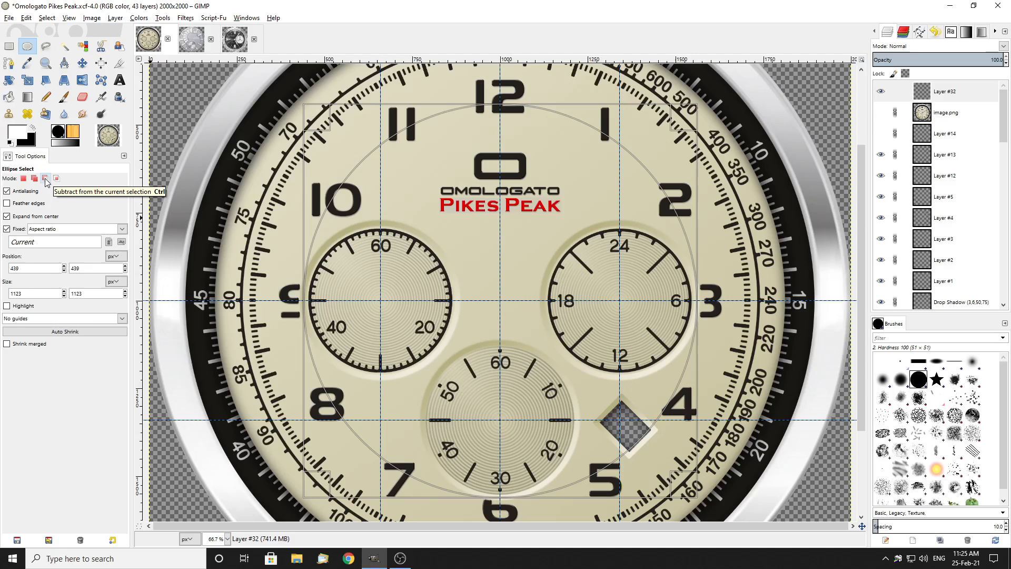
{"action": "left_click", "coordinate": [23, 178]}
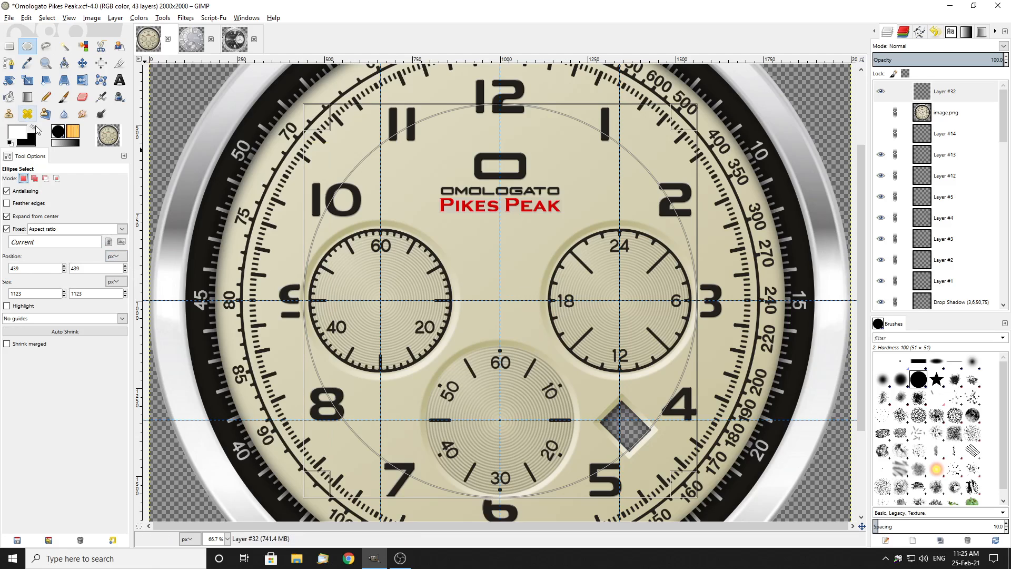
{"action": "left_click", "coordinate": [504, 299]}
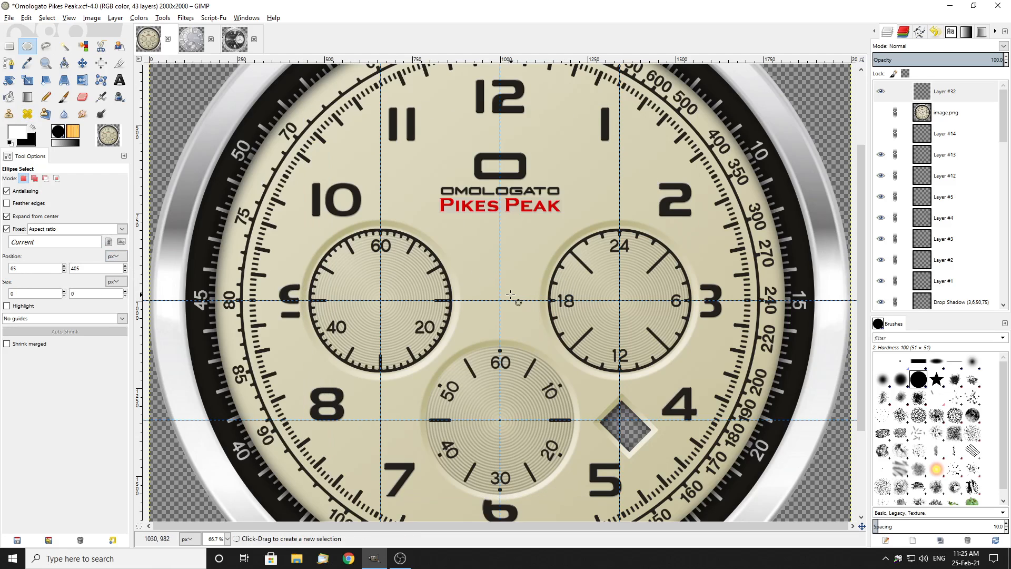
{"action": "left_click_drag", "start_coordinate": [500, 300], "coordinate": [714, 393]}
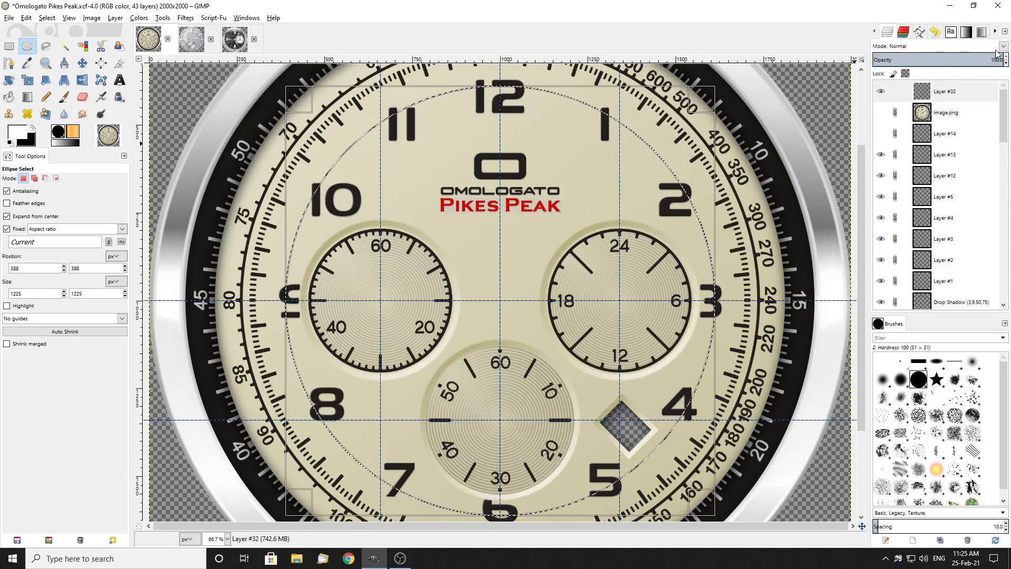
Try to fill the circular selection with Bucket Fill after choosing the Blinds gradient, and undo the white fill
{"action": "left_click", "coordinate": [966, 32]}
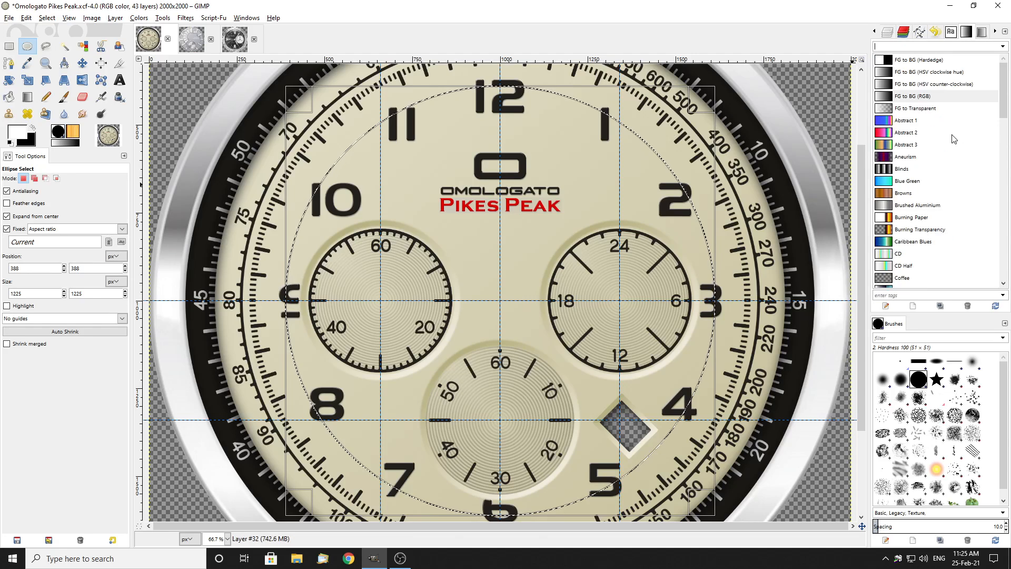
{"action": "left_click", "coordinate": [910, 169]}
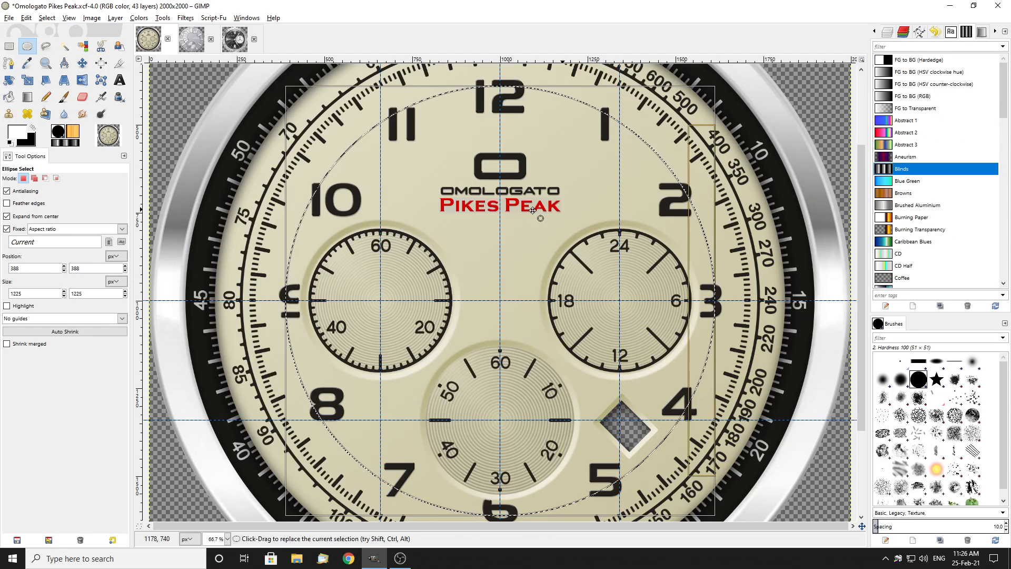
{"action": "left_click", "coordinate": [9, 97]}
{"action": "left_click", "coordinate": [510, 275]}
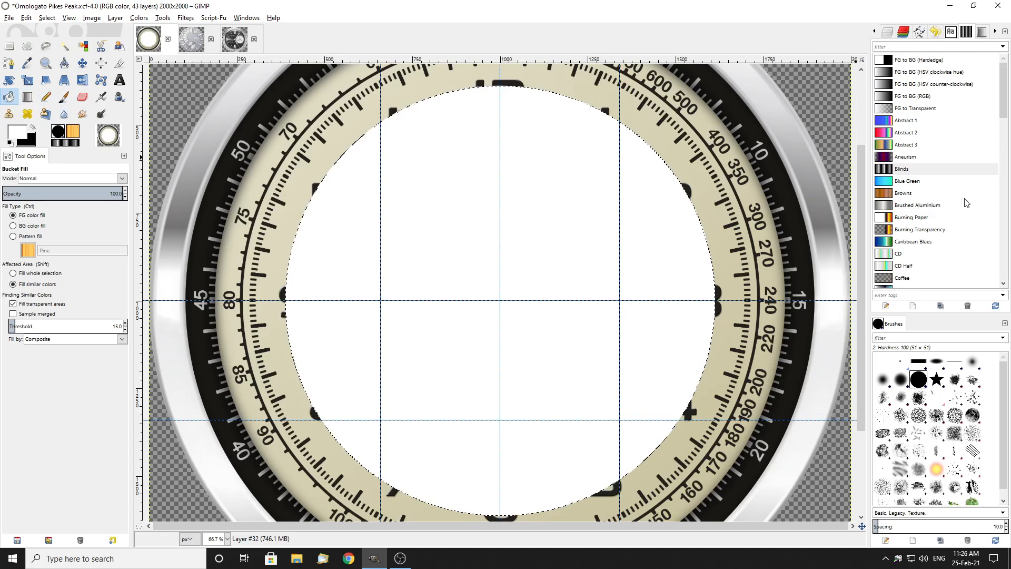
{"action": "left_click", "coordinate": [917, 169]}
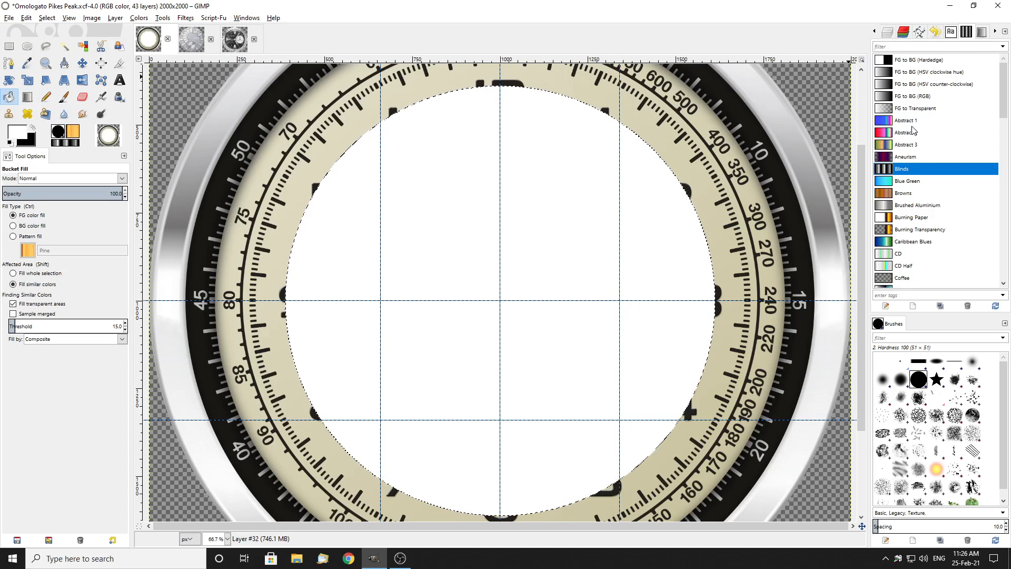
{"action": "left_click", "coordinate": [915, 110]}
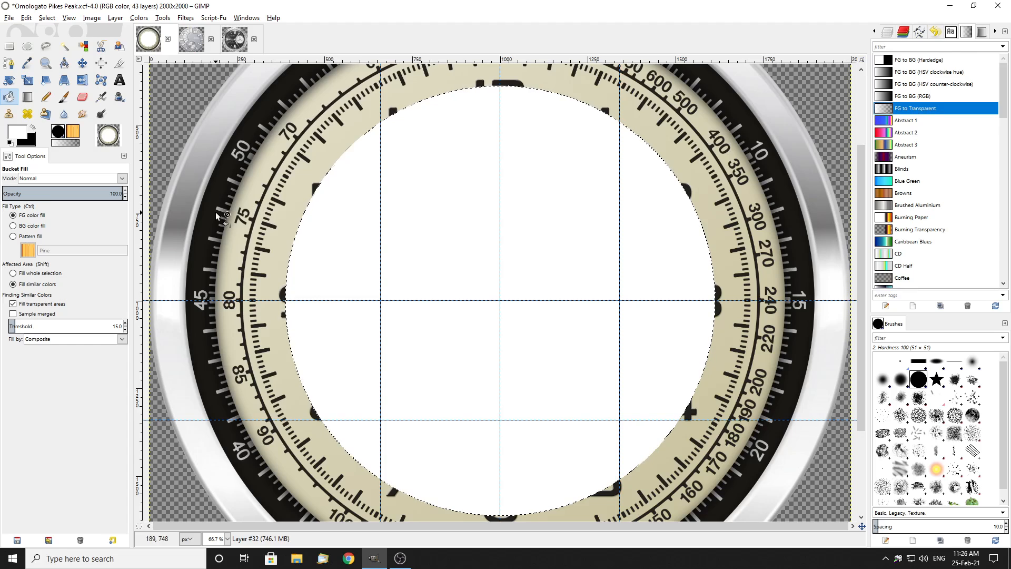
{"action": "key", "text": "ctrl+z"}
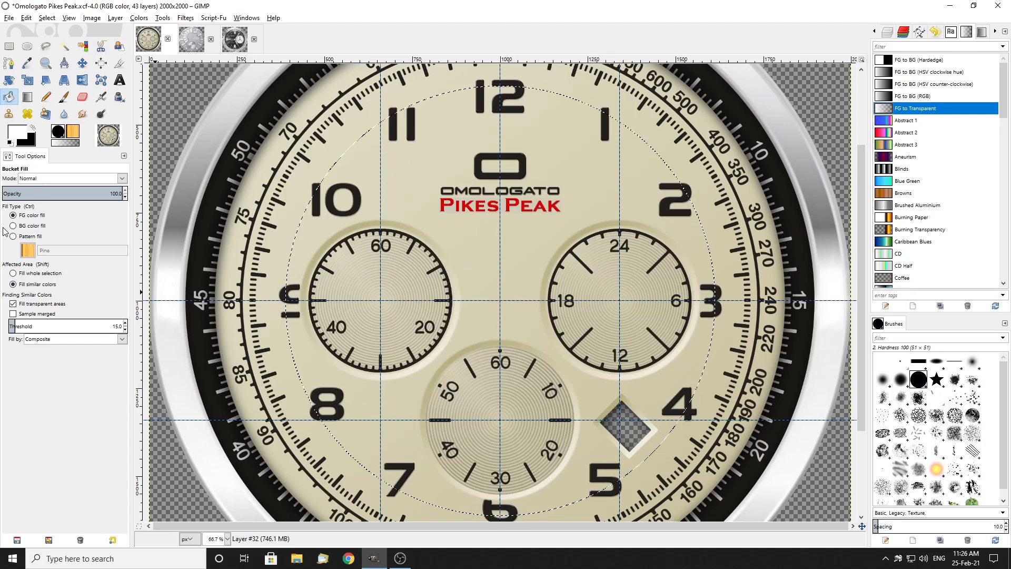
Try a black FG to Transparent radial gradient across the circular selection from upper left to lower right, and undo it
{"action": "left_click", "coordinate": [26, 98]}
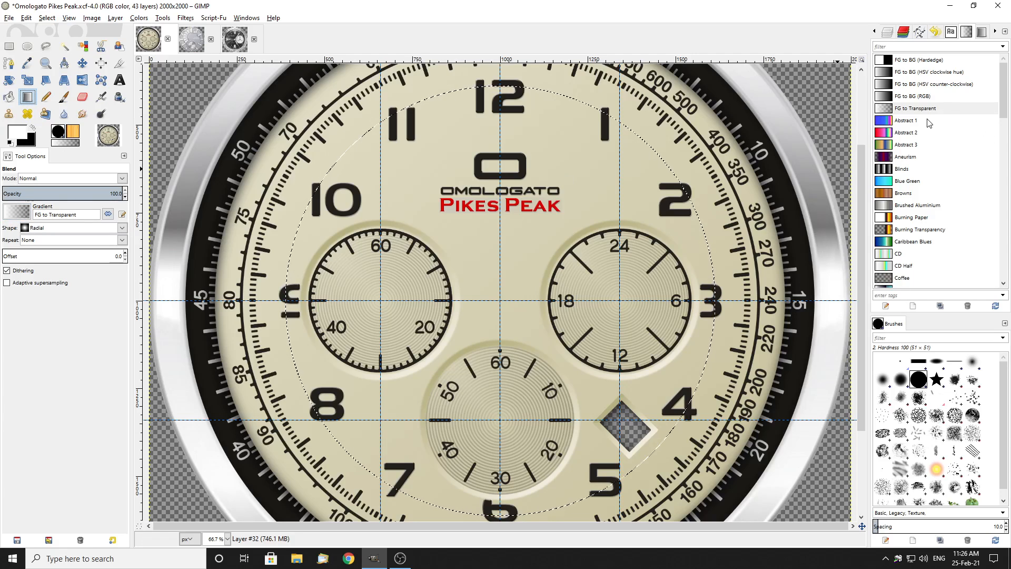
{"action": "left_click", "coordinate": [32, 129]}
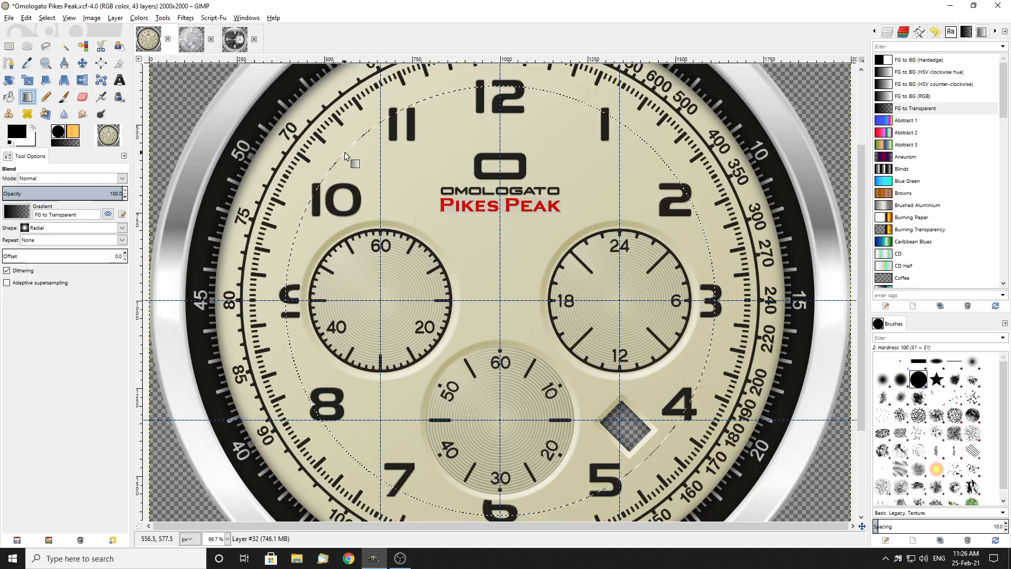
{"action": "left_click_drag", "start_coordinate": [344, 152], "coordinate": [658, 450]}
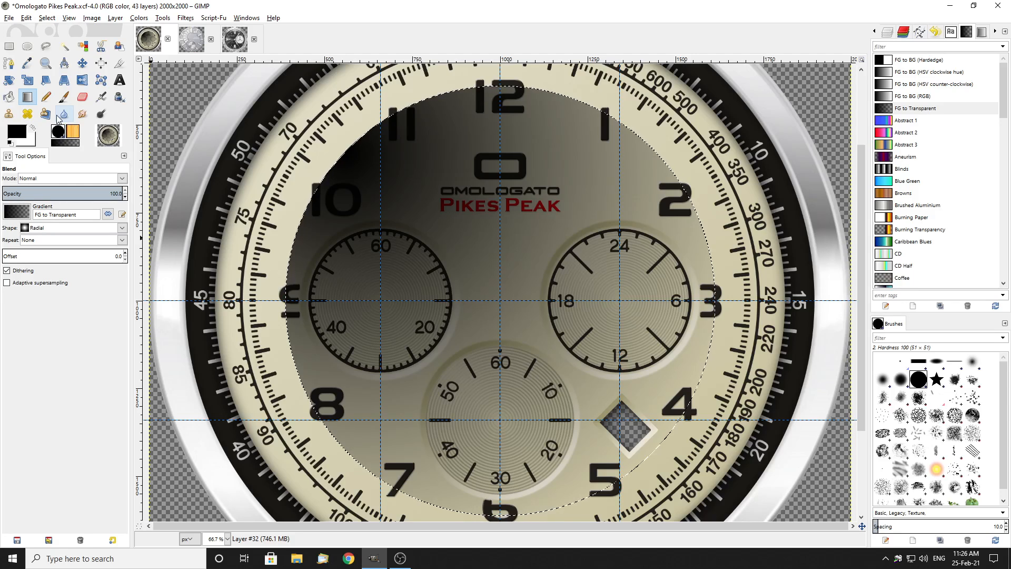
{"action": "key", "text": "ctrl+z"}
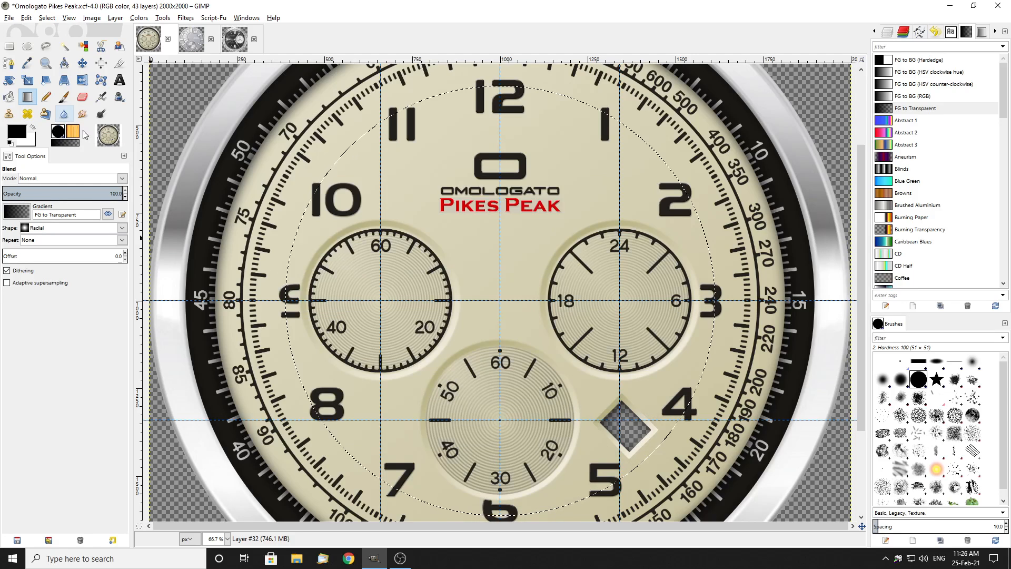
Restore white as the foreground colour and subtract an offset circle about 1212 px across from the selection, leaving a crescent
{"action": "left_click", "coordinate": [33, 129]}
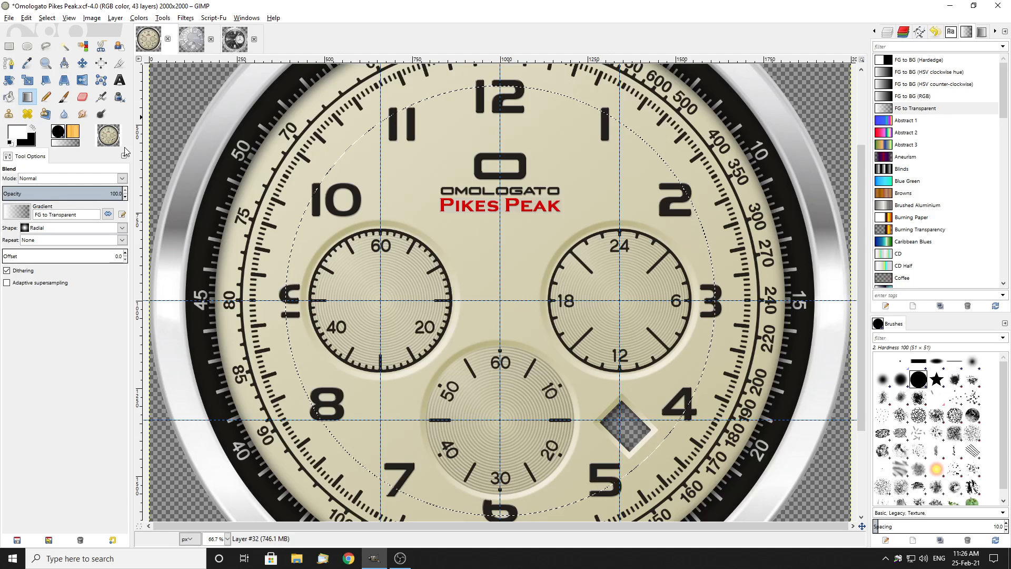
{"action": "scroll", "coordinate": [538, 262], "scroll_direction": "down", "scroll_amount": 1, "text": "ctrl"}
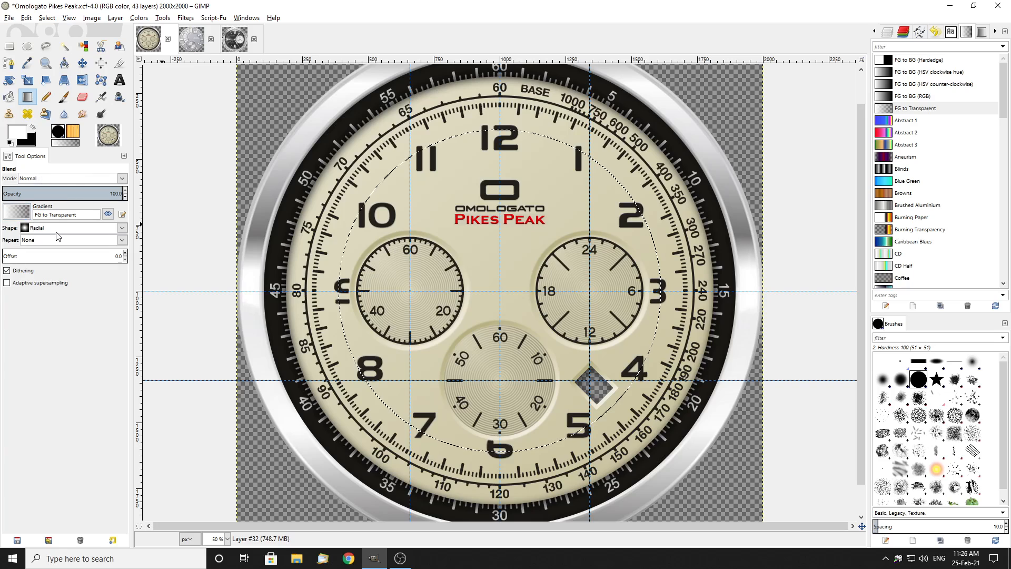
{"action": "left_click", "coordinate": [28, 46]}
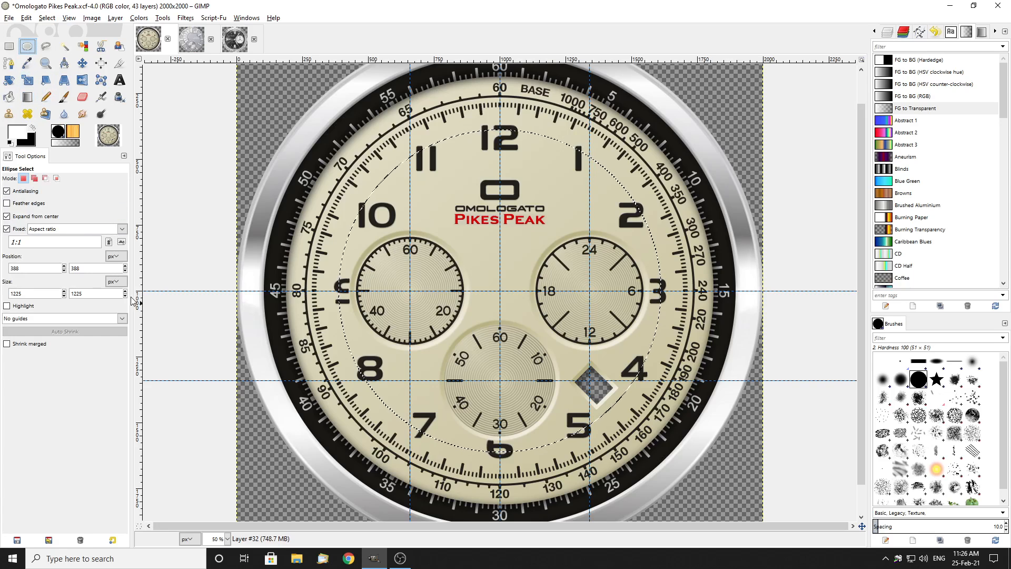
{"action": "left_click", "coordinate": [46, 178]}
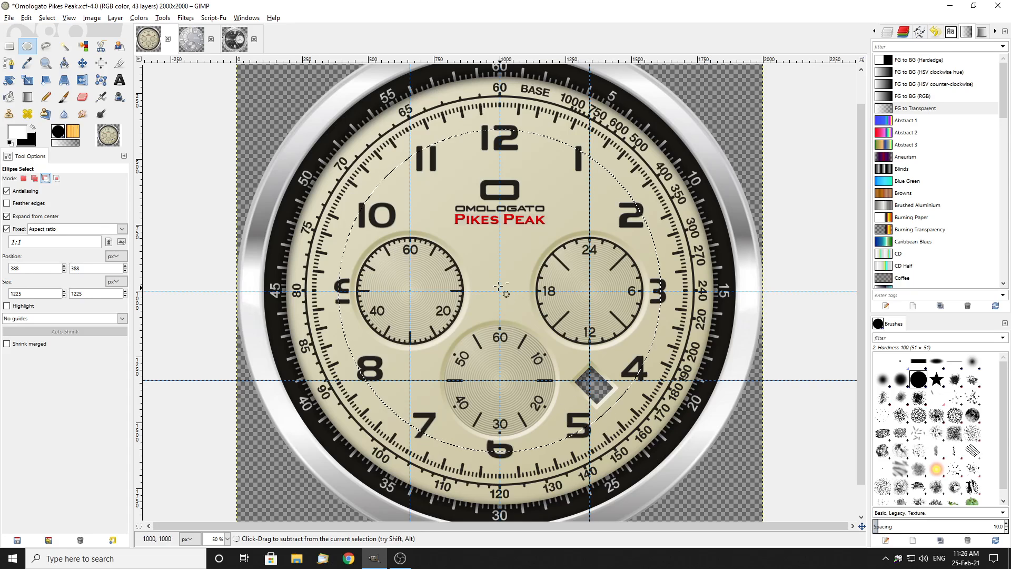
{"action": "left_click_drag", "start_coordinate": [542, 335], "coordinate": [701, 494]}
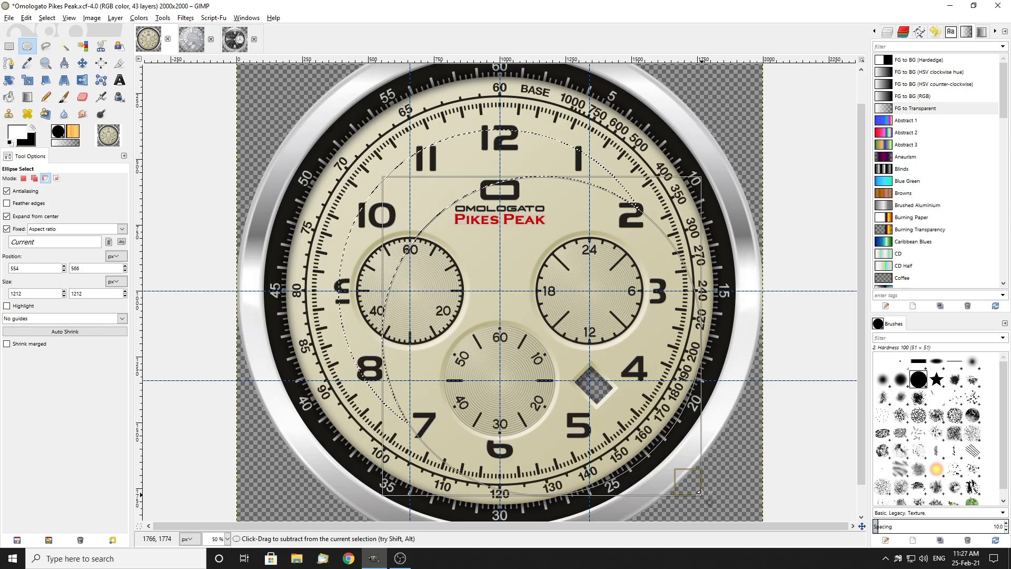
{"action": "left_click", "coordinate": [795, 387]}
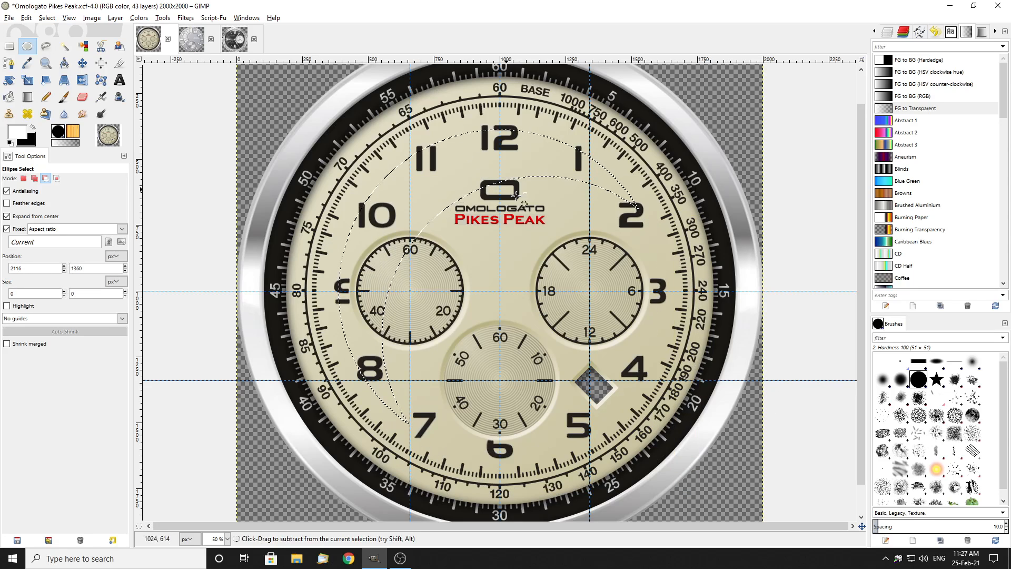
Fill the crescent with a white FG to Transparent radial gradient as a glass reflection and clear the selection
{"action": "left_click", "coordinate": [27, 97]}
{"action": "left_click_drag", "start_coordinate": [411, 206], "coordinate": [479, 284]}
{"action": "left_click_drag", "start_coordinate": [411, 178], "coordinate": [589, 386]}
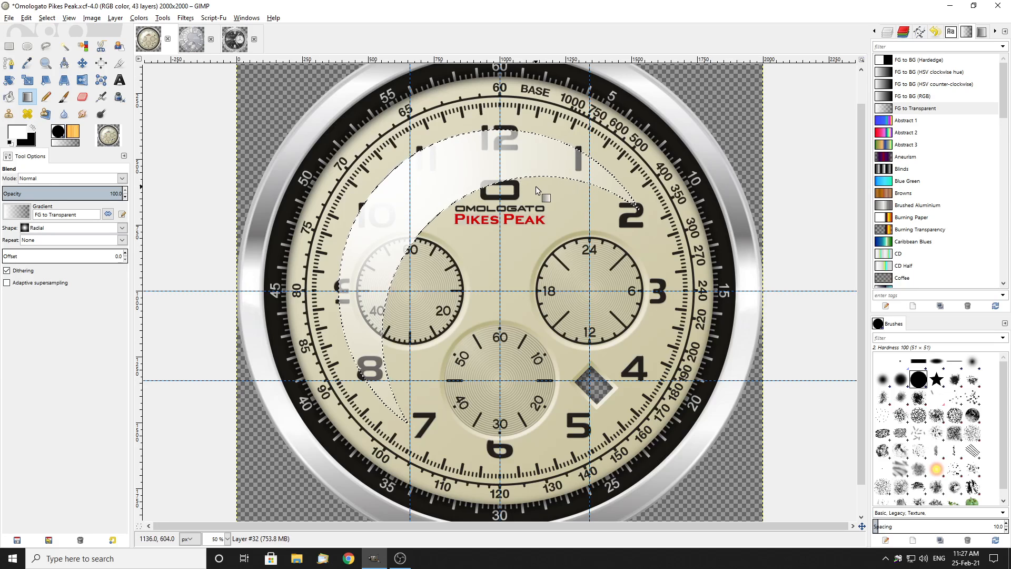
{"action": "left_click", "coordinate": [10, 47]}
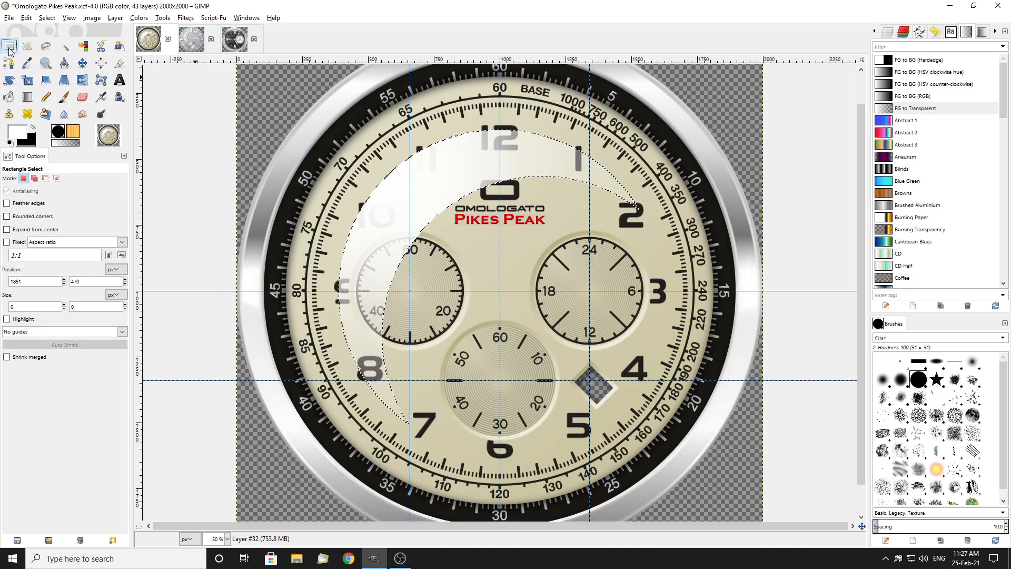
{"action": "left_click", "coordinate": [172, 119]}
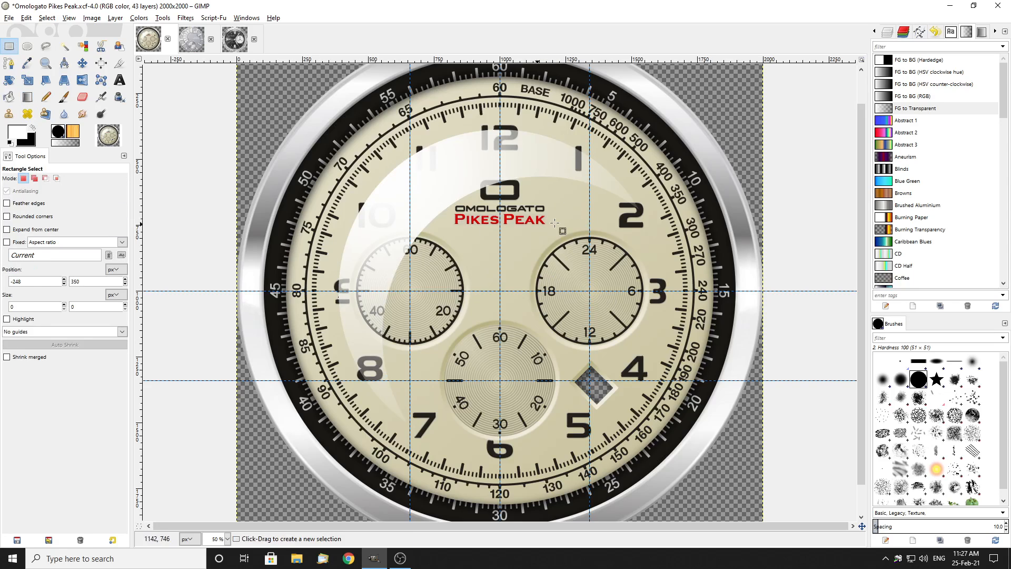
Look at the Aquastar image for comparison, return to the Omologato dial, and undo the reflection back to the full circular selection
{"action": "left_click", "coordinate": [235, 40]}
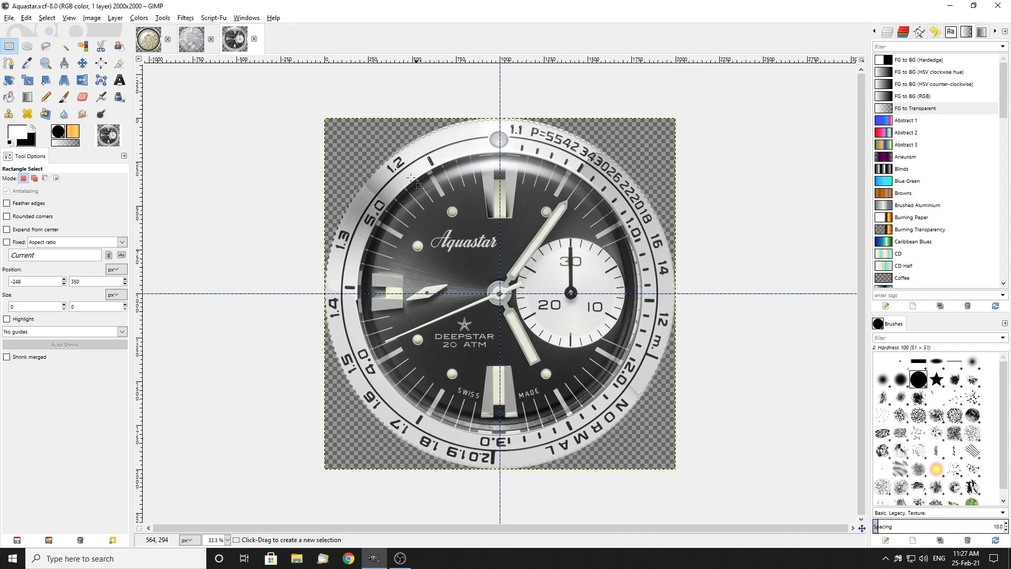
{"action": "left_click", "coordinate": [148, 44]}
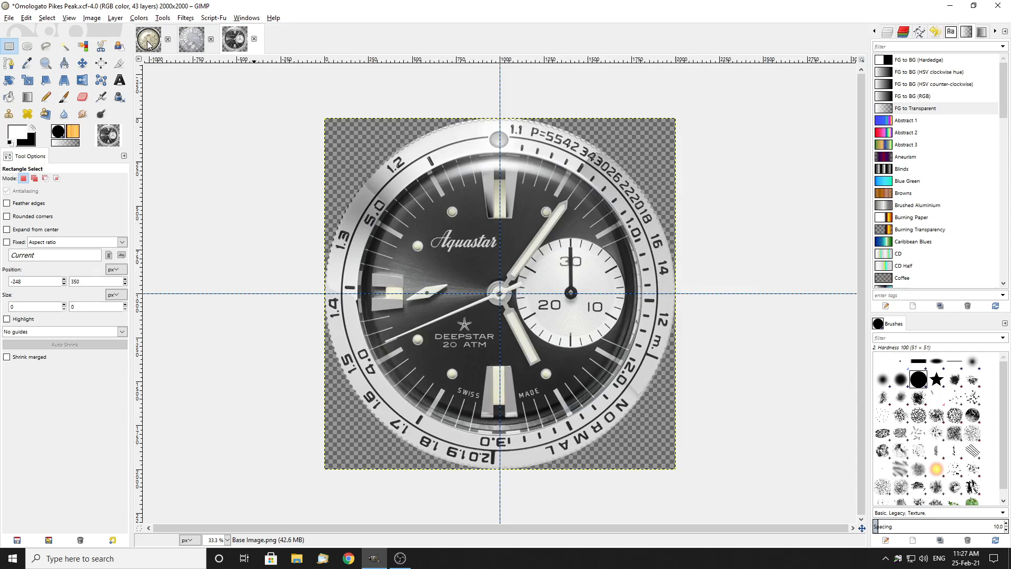
{"action": "key", "text": "ctrl+z"}
{"action": "key", "text": "ctrl+z"}
{"action": "key", "text": "ctrl+z"}
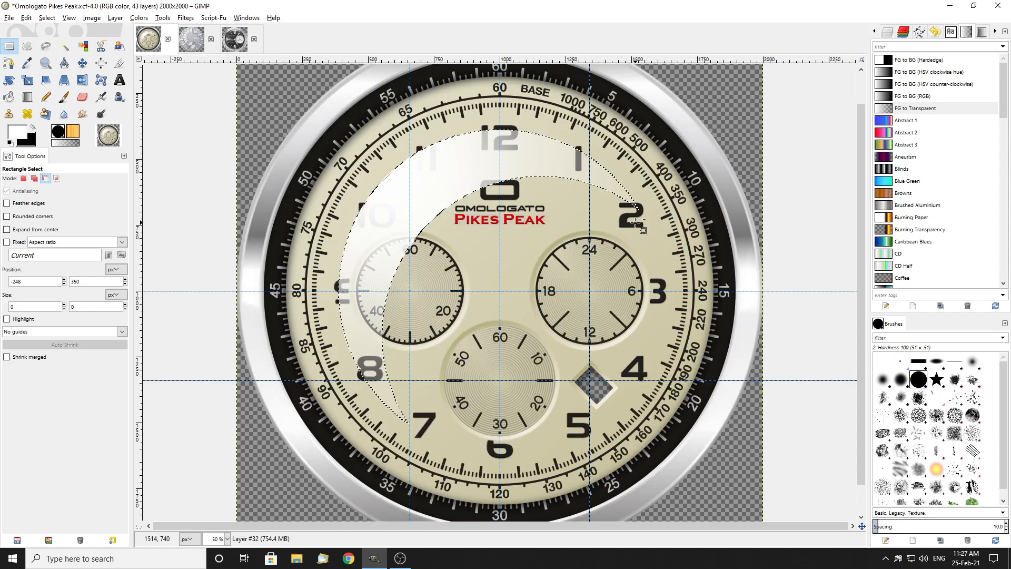
{"action": "key", "text": "ctrl+z"}
{"action": "key", "text": "ctrl+z"}
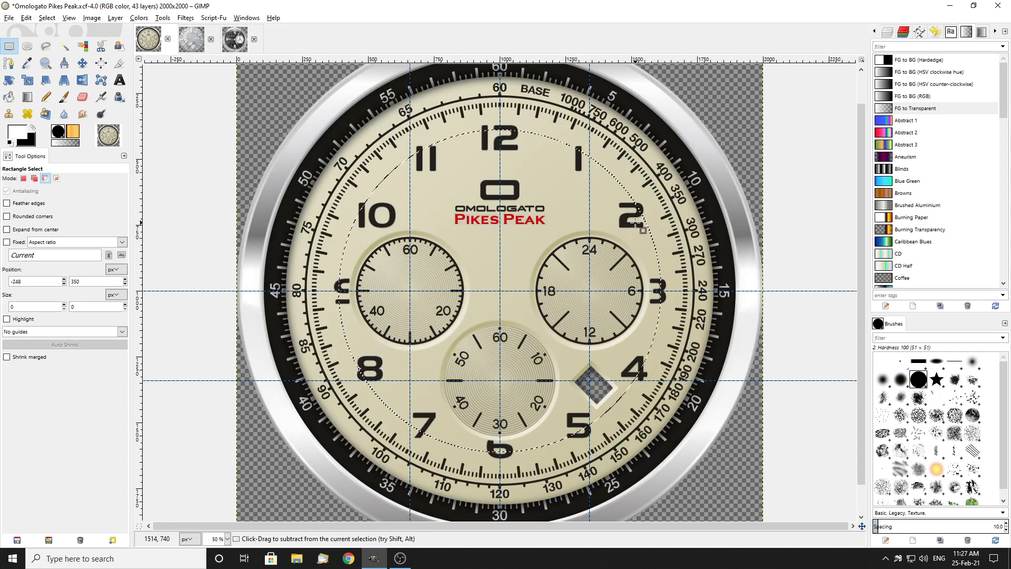
Fill the circular selection with a radial FG to BG (RGB) gradient, white at the dial's lower right and black at the upper left
{"action": "left_click", "coordinate": [913, 95]}
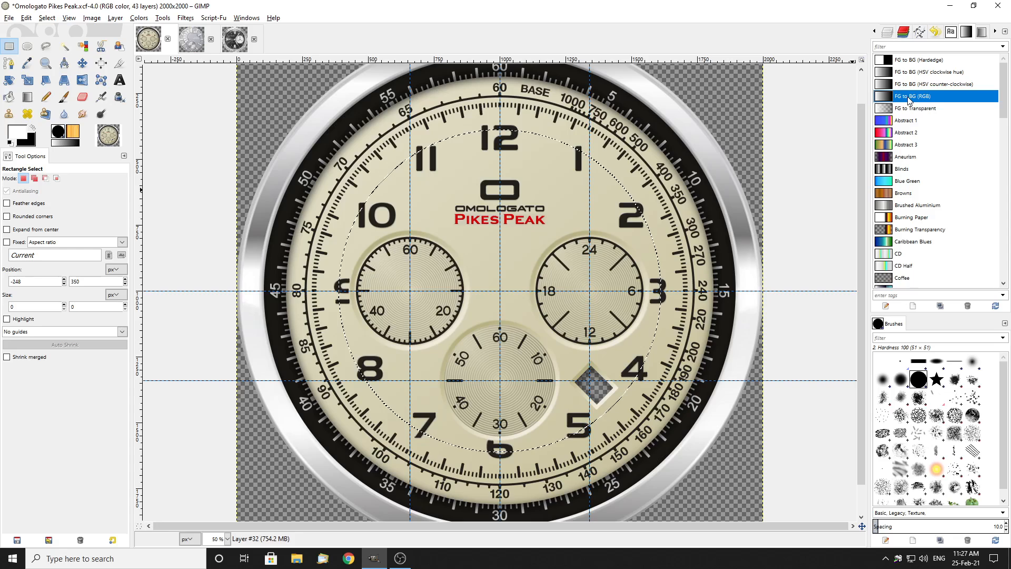
{"action": "left_click", "coordinate": [27, 96]}
{"action": "mouse_move", "coordinate": [387, 182]}
{"action": "left_mouse_down"}
{"action": "mouse_move", "coordinate": [617, 415]}
{"action": "mouse_move", "coordinate": [402, 220]}
{"action": "mouse_move", "coordinate": [383, 182]}
{"action": "left_mouse_up"}
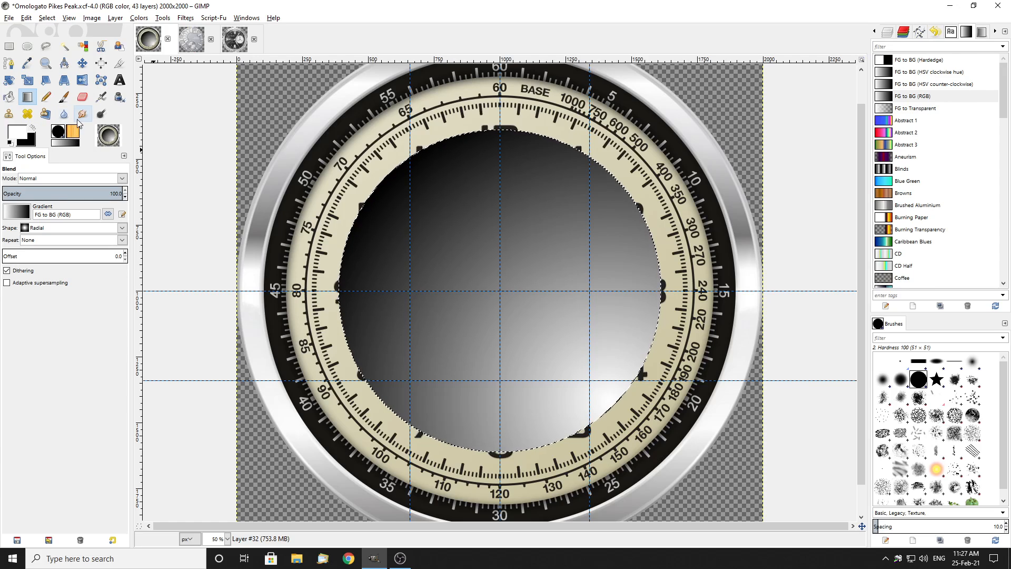
Redraw the gradient with the colours swapped, and again with them restored and a white highlight inside the dial's upper-left area
{"action": "left_click", "coordinate": [33, 128]}
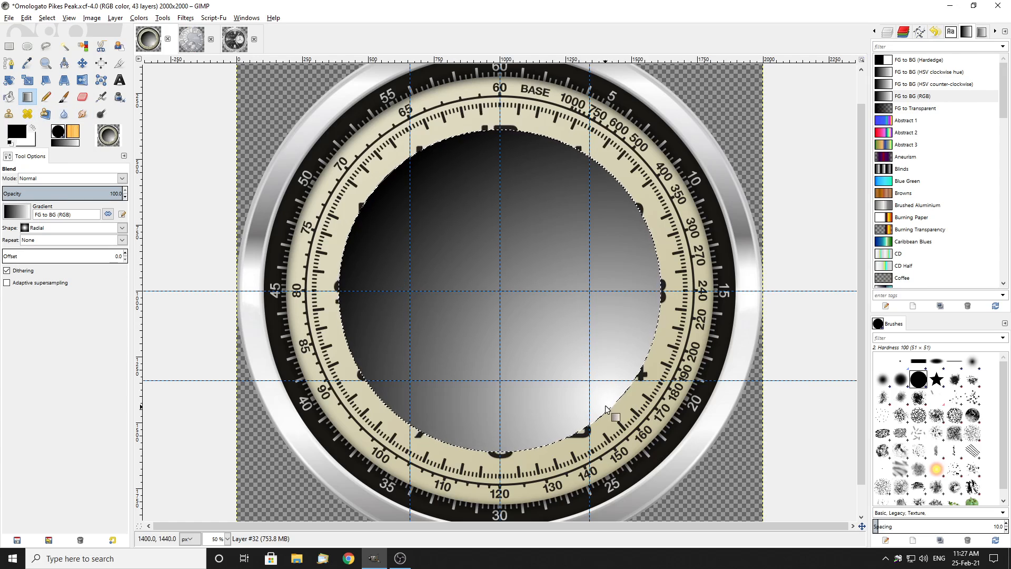
{"action": "left_click_drag", "start_coordinate": [583, 420], "coordinate": [384, 170]}
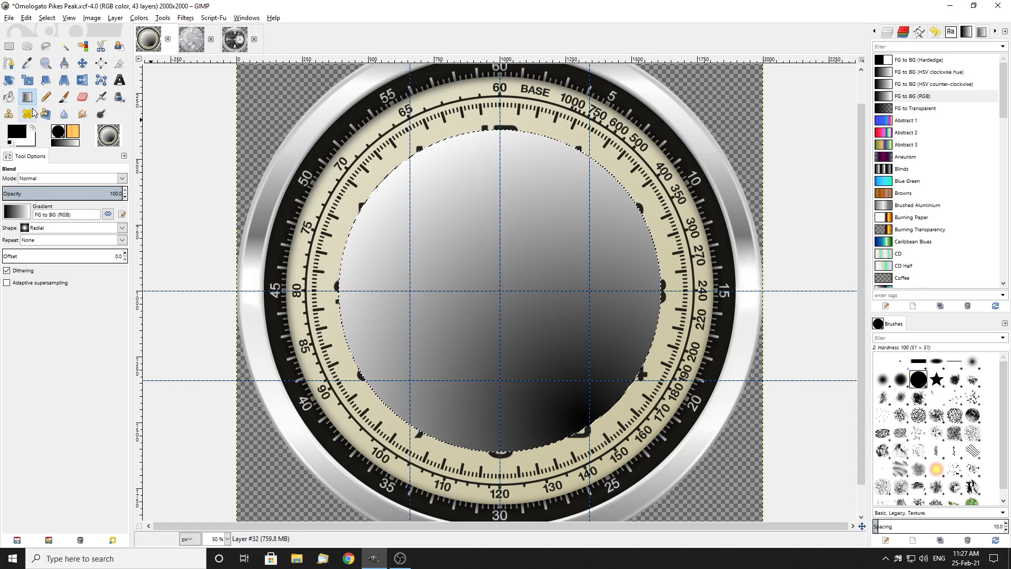
{"action": "left_click", "coordinate": [33, 129]}
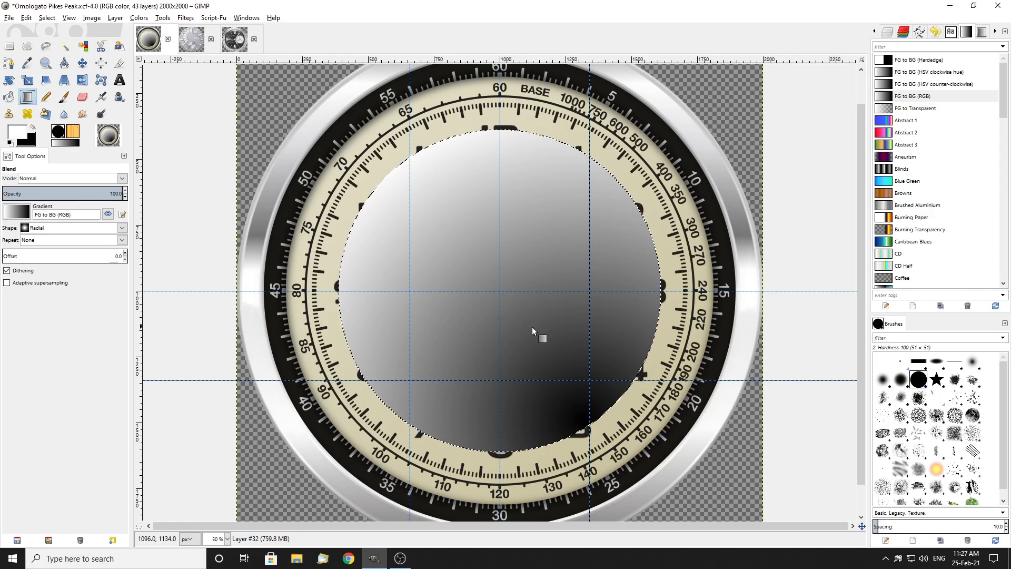
{"action": "left_click_drag", "start_coordinate": [447, 230], "coordinate": [611, 410]}
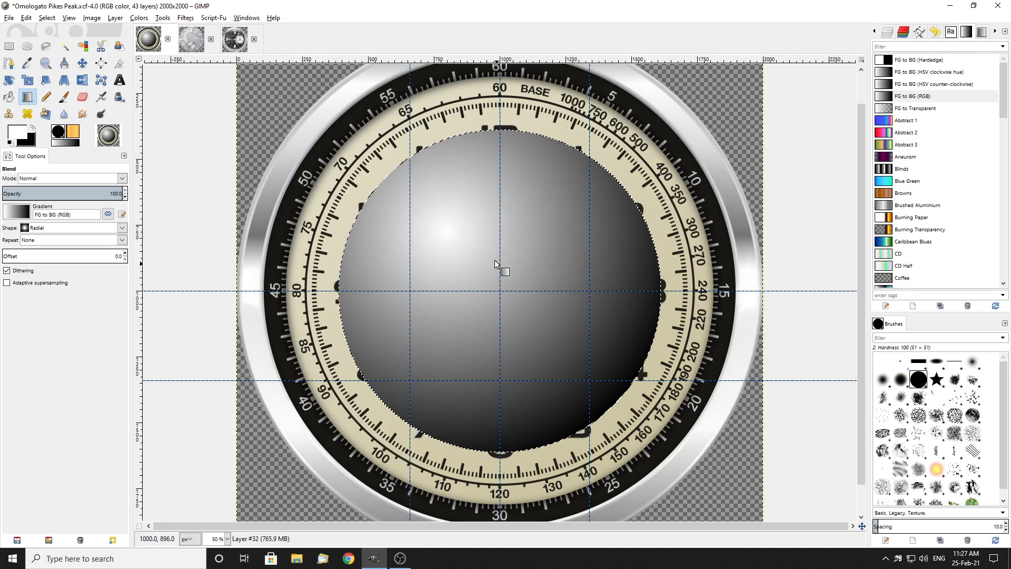
Replace the black background colour with grey 585858 and redraw the radial gradient from white at the upper left to grey
{"action": "left_click", "coordinate": [32, 128]}
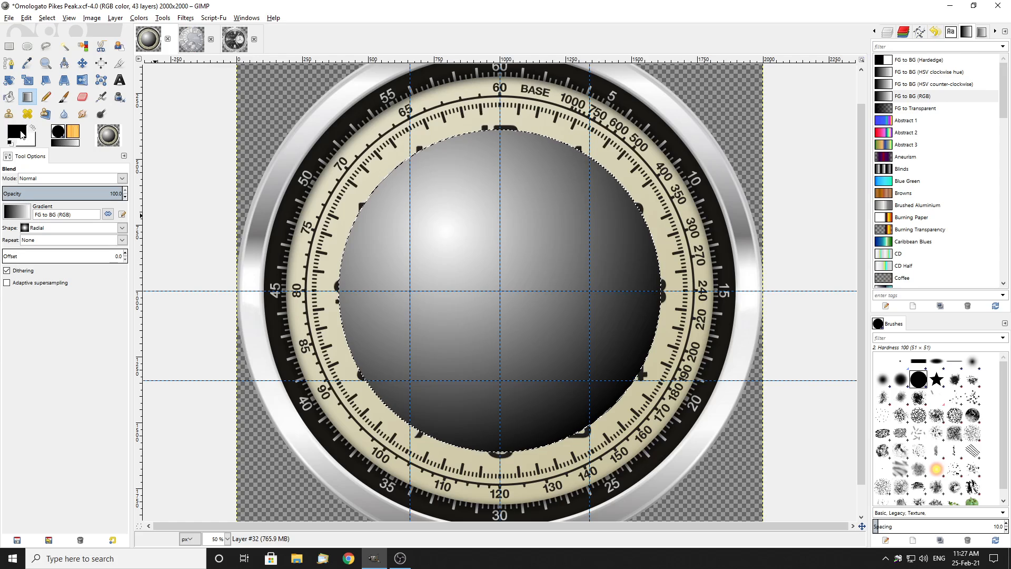
{"action": "left_click", "coordinate": [16, 132]}
{"action": "left_click_drag", "start_coordinate": [240, 187], "coordinate": [248, 199]}
{"action": "left_click", "coordinate": [324, 232]}
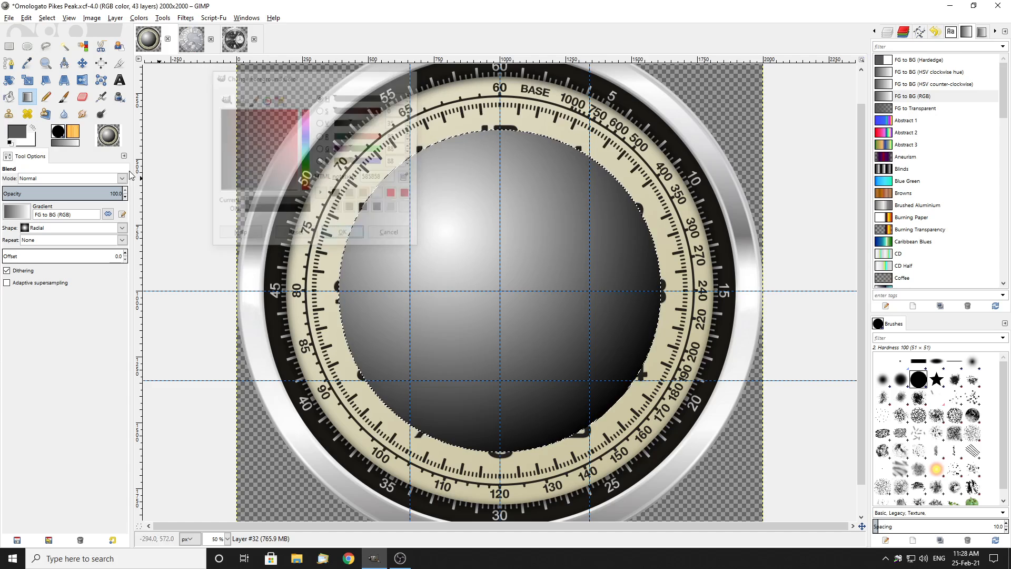
{"action": "left_click", "coordinate": [33, 128]}
{"action": "mouse_move", "coordinate": [441, 230]}
{"action": "left_mouse_down"}
{"action": "mouse_move", "coordinate": [591, 412]}
{"action": "mouse_move", "coordinate": [605, 416]}
{"action": "left_mouse_up"}
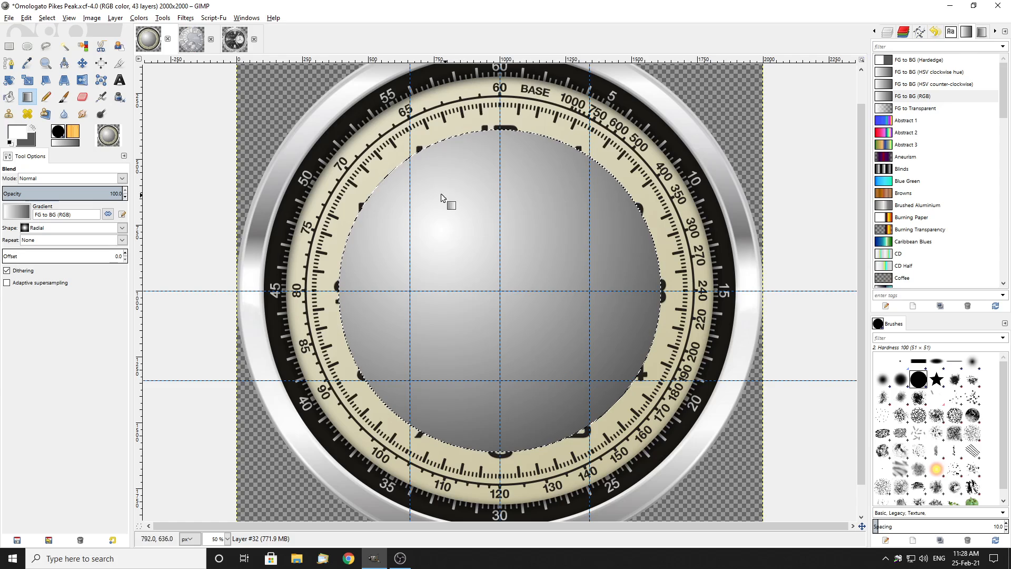
Darken the background colour to 3f3f3f, redraw the radial gradient from the circle's upper left to lower right, and clear the selection
{"action": "left_click", "coordinate": [32, 143]}
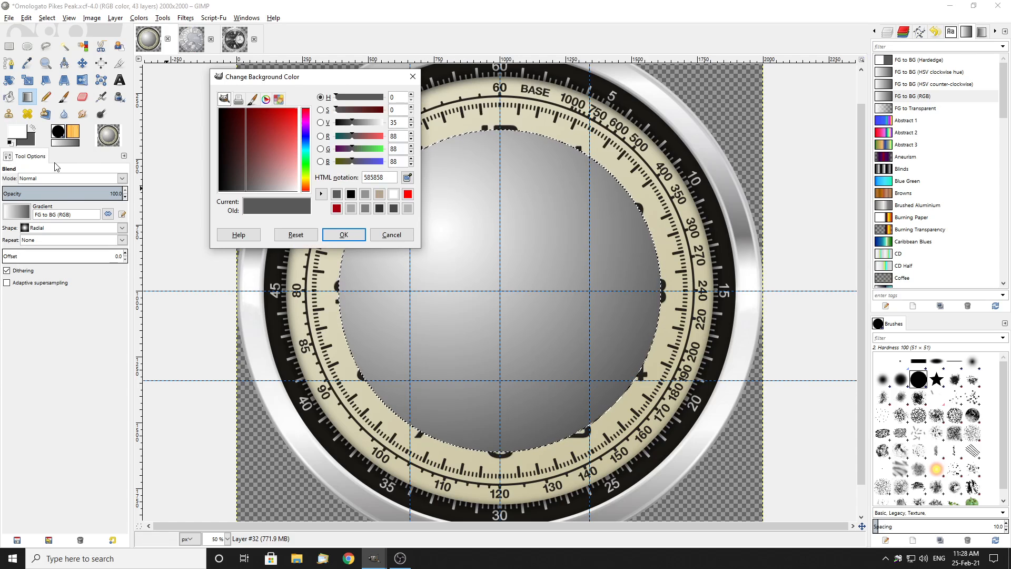
{"action": "left_click_drag", "start_coordinate": [247, 177], "coordinate": [238, 180]}
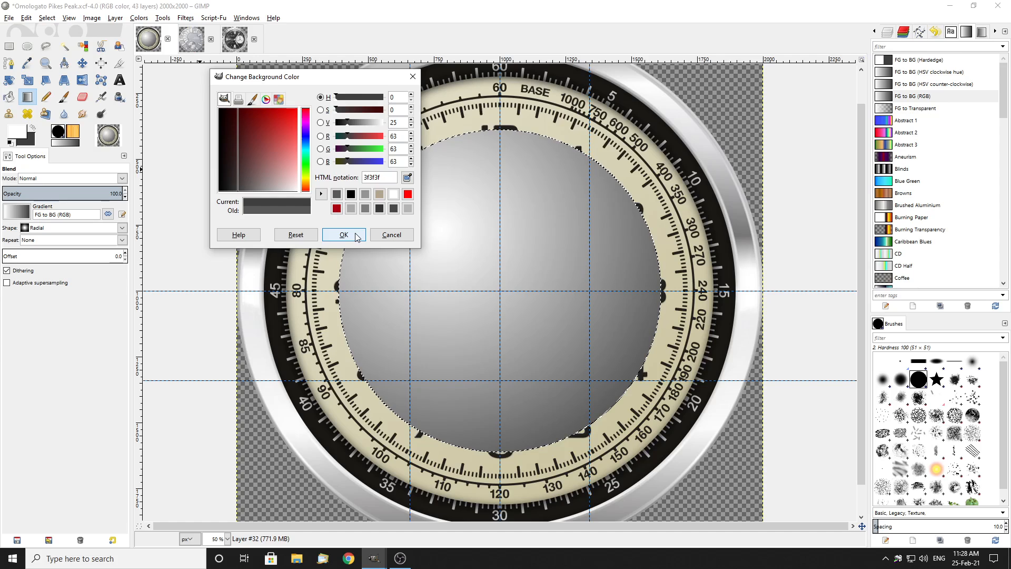
{"action": "left_click", "coordinate": [343, 234]}
{"action": "left_click_drag", "start_coordinate": [437, 228], "coordinate": [593, 421]}
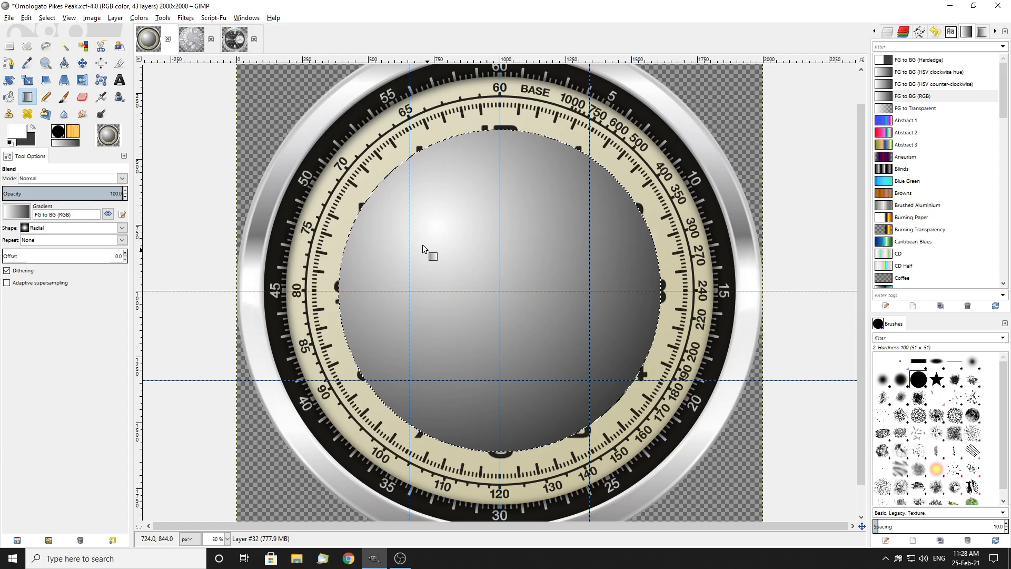
{"action": "left_click", "coordinate": [8, 46]}
{"action": "left_click", "coordinate": [205, 169]}
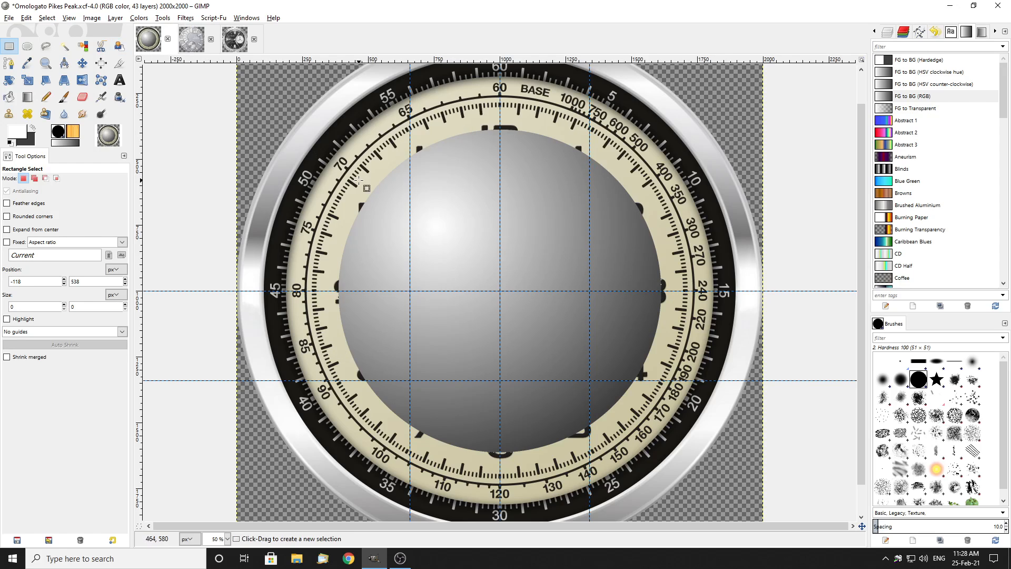
Try the Clothify filter with a depth of 3 on the dial's gradient circle, and undo it
{"action": "left_click", "coordinate": [185, 18]}
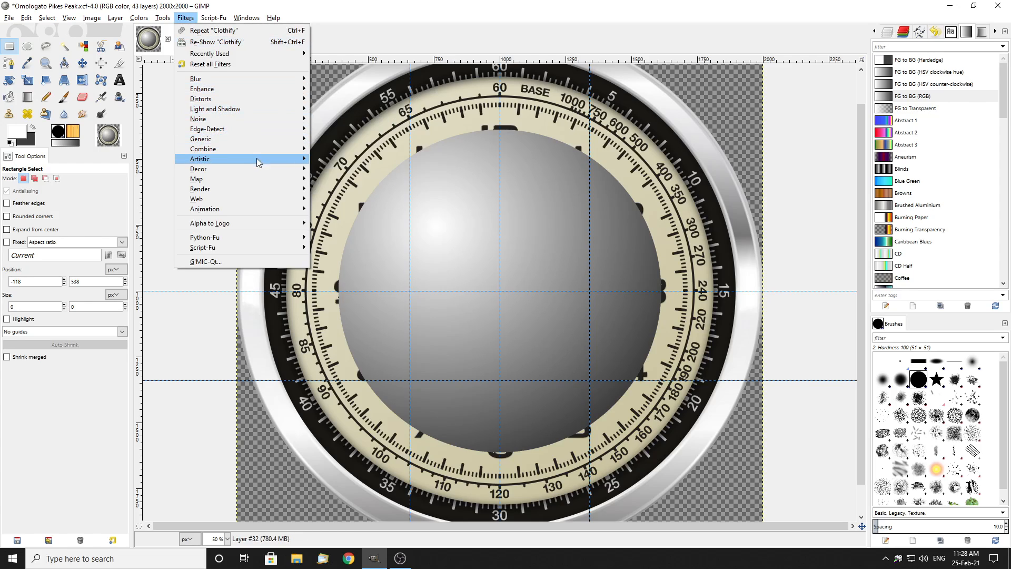
{"action": "mouse_move", "coordinate": [195, 161]}
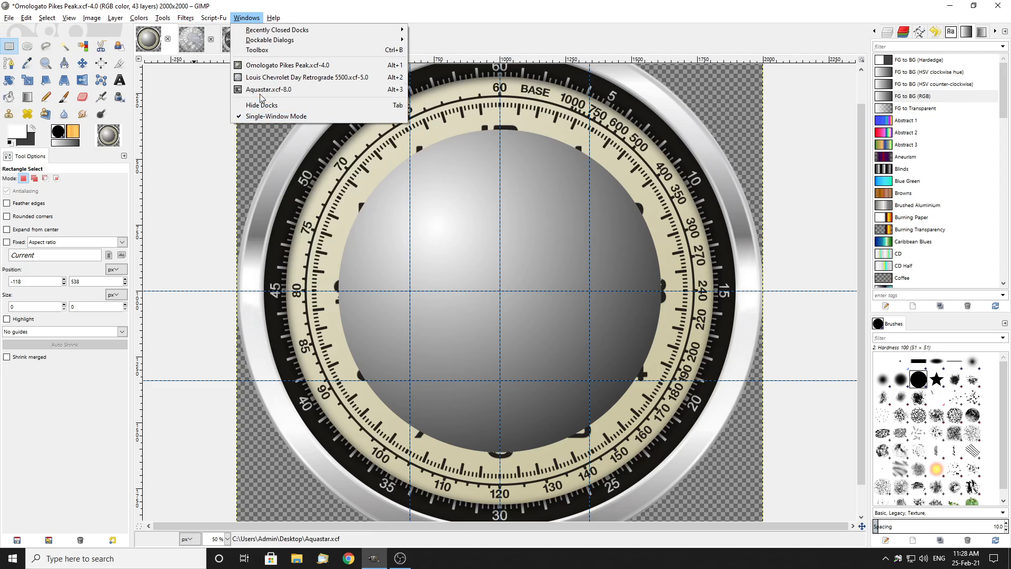
{"action": "mouse_move", "coordinate": [211, 111]}
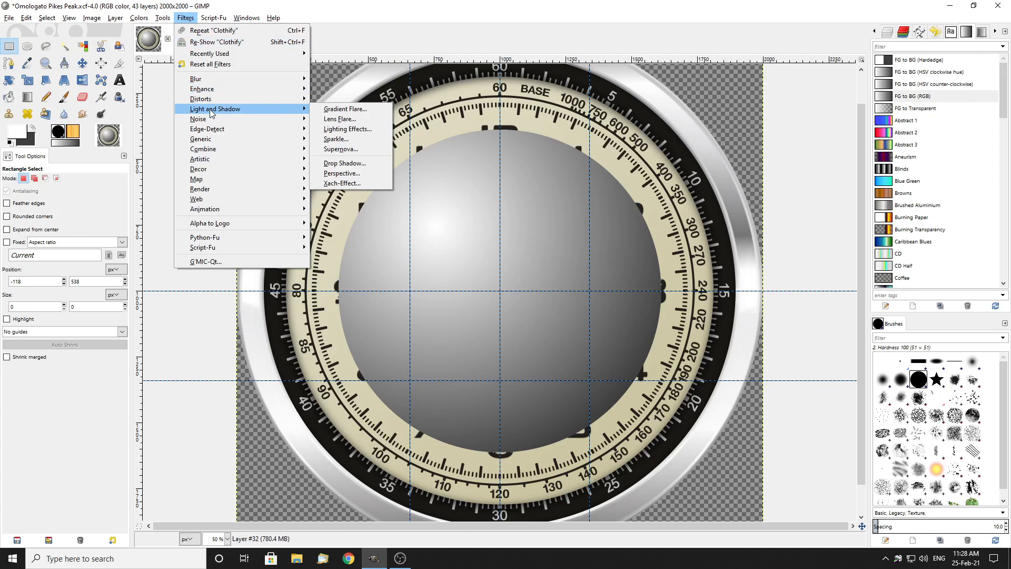
{"action": "mouse_move", "coordinate": [207, 132]}
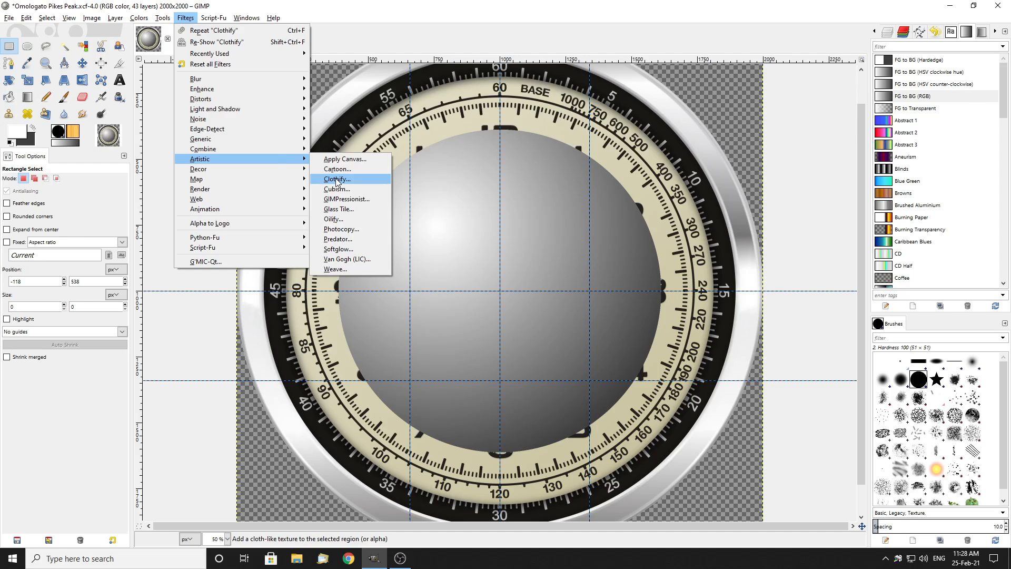
{"action": "left_click", "coordinate": [336, 180]}
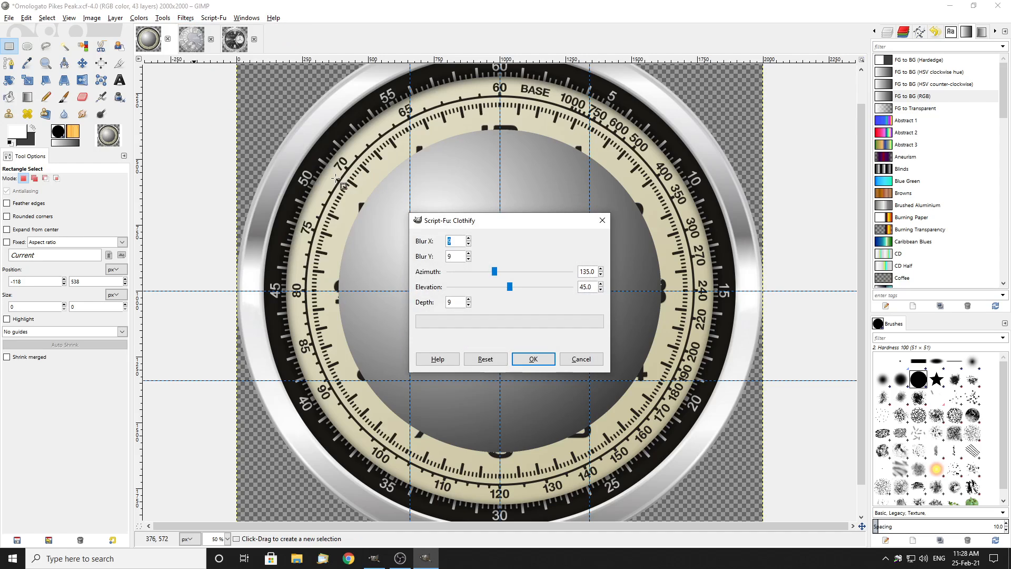
{"action": "left_click", "coordinate": [469, 304]}
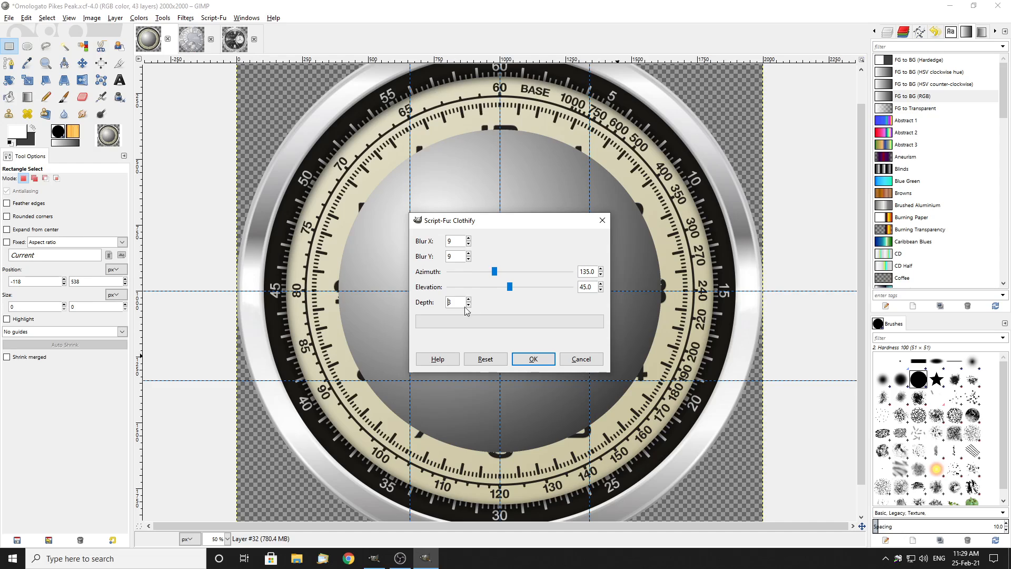
{"action": "left_click", "coordinate": [533, 359]}
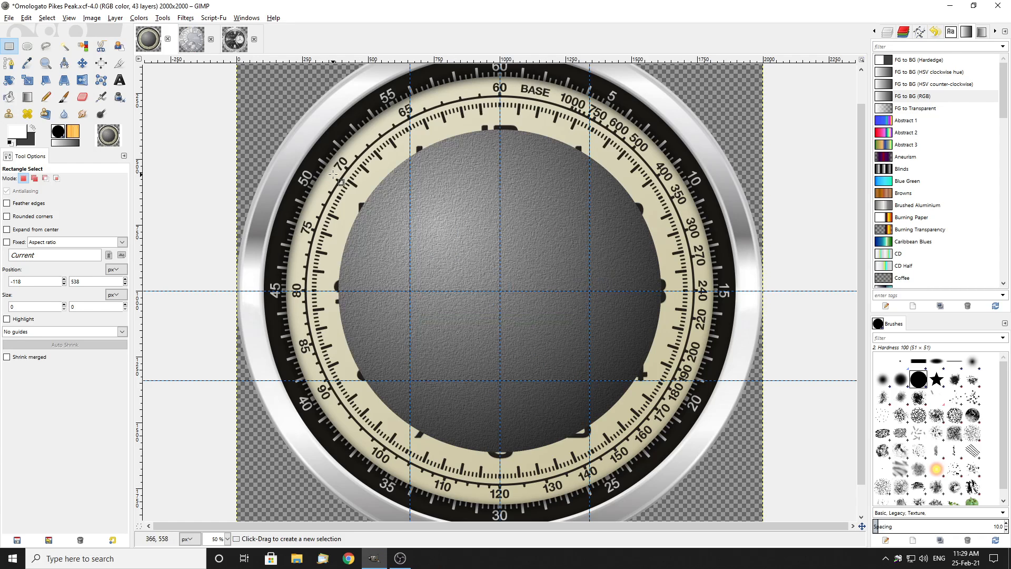
{"action": "key", "text": "ctrl+z"}
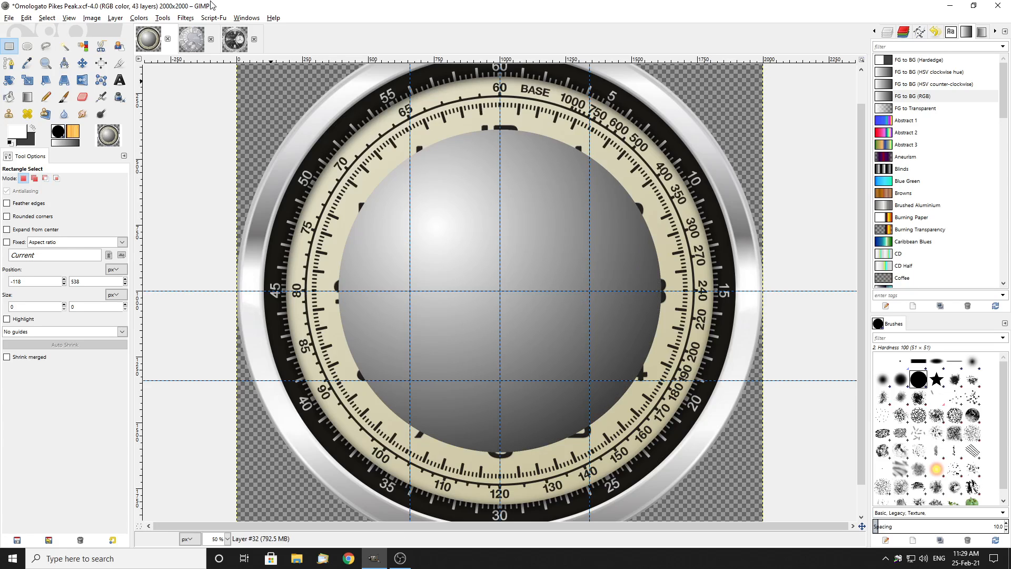
Try Clothify on the gradient circle again with a greater depth for a coarser texture, and undo it
{"action": "left_click", "coordinate": [185, 17]}
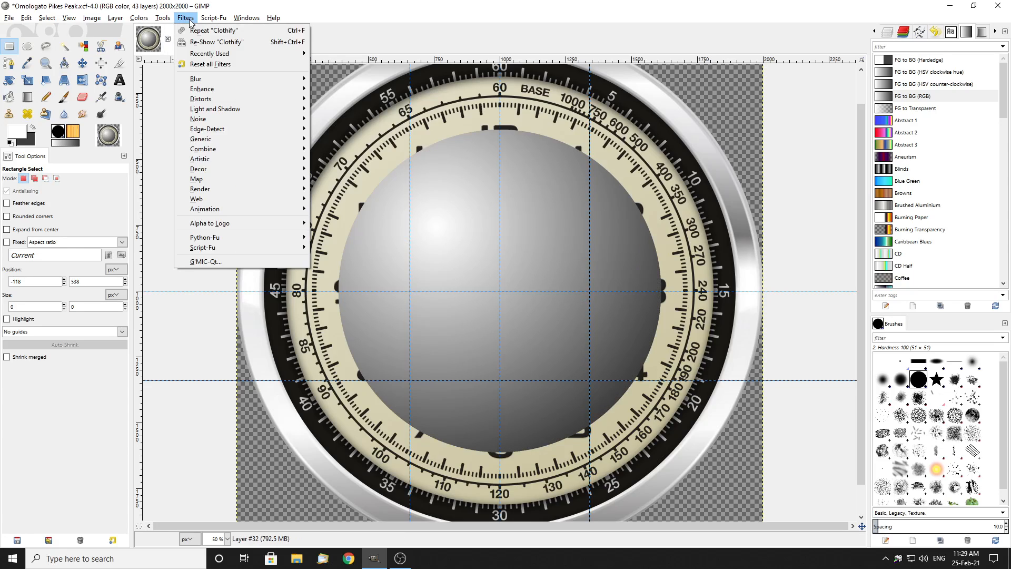
{"action": "mouse_move", "coordinate": [211, 164]}
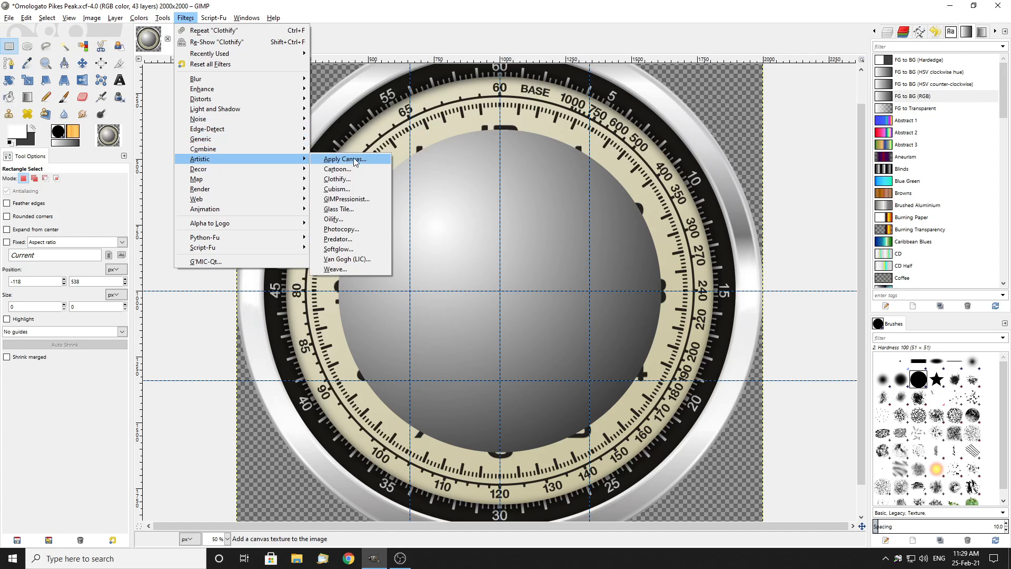
{"action": "left_click", "coordinate": [339, 179]}
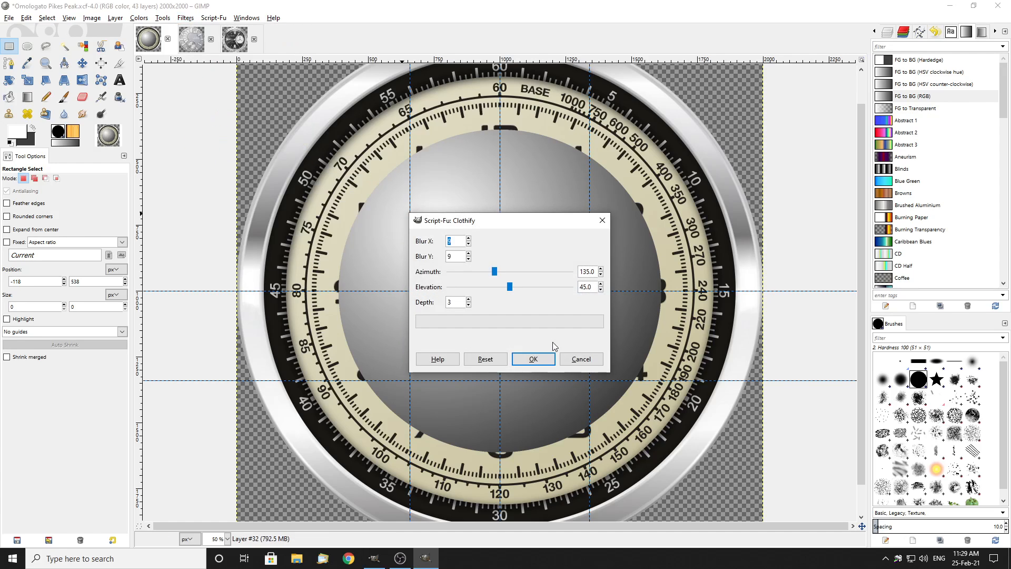
{"action": "left_click", "coordinate": [468, 300]}
{"action": "left_click", "coordinate": [468, 306]}
{"action": "left_click", "coordinate": [529, 358]}
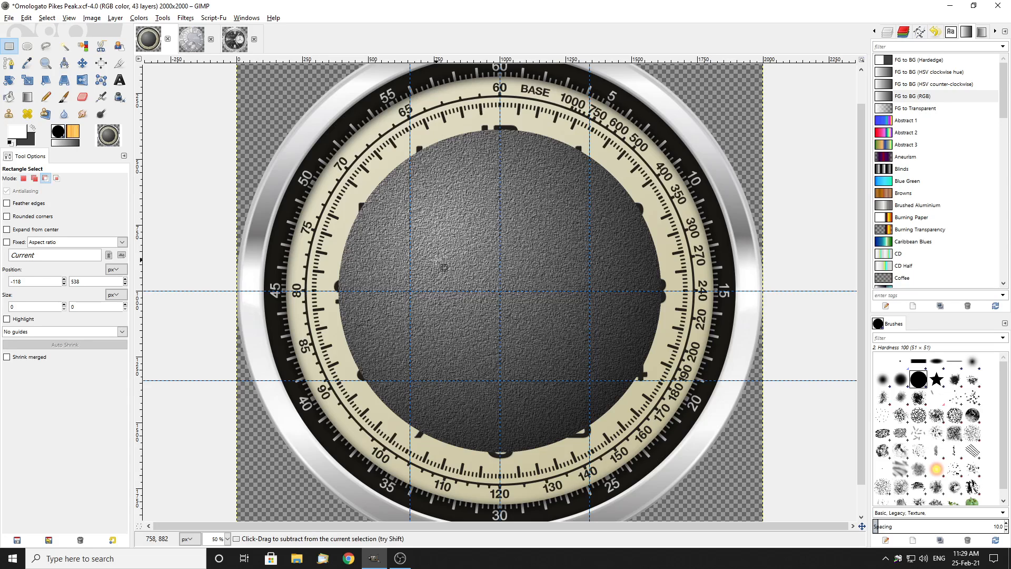
{"action": "key", "text": "ctrl+z"}
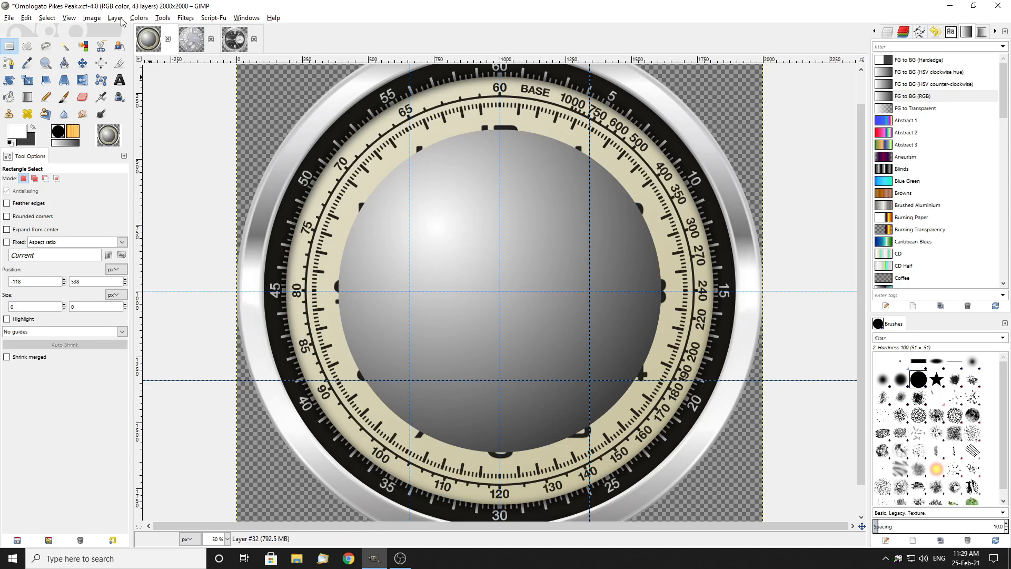
Apply Clothify to the gradient circle with Blur X and Y 9, azimuth 135, elevation 45 and depth 6
{"action": "left_click", "coordinate": [140, 19]}
{"action": "mouse_move", "coordinate": [185, 19]}
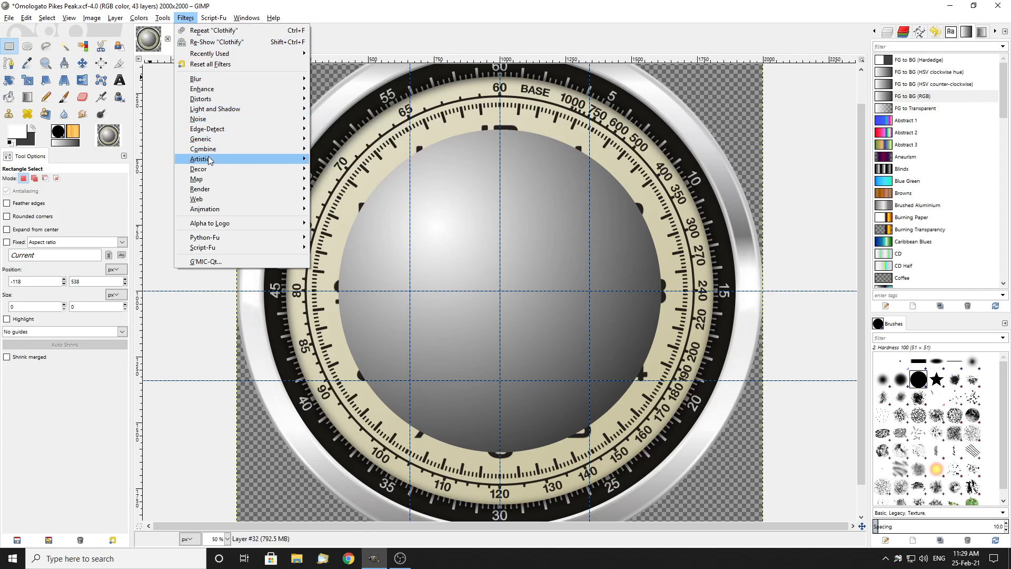
{"action": "mouse_move", "coordinate": [210, 159]}
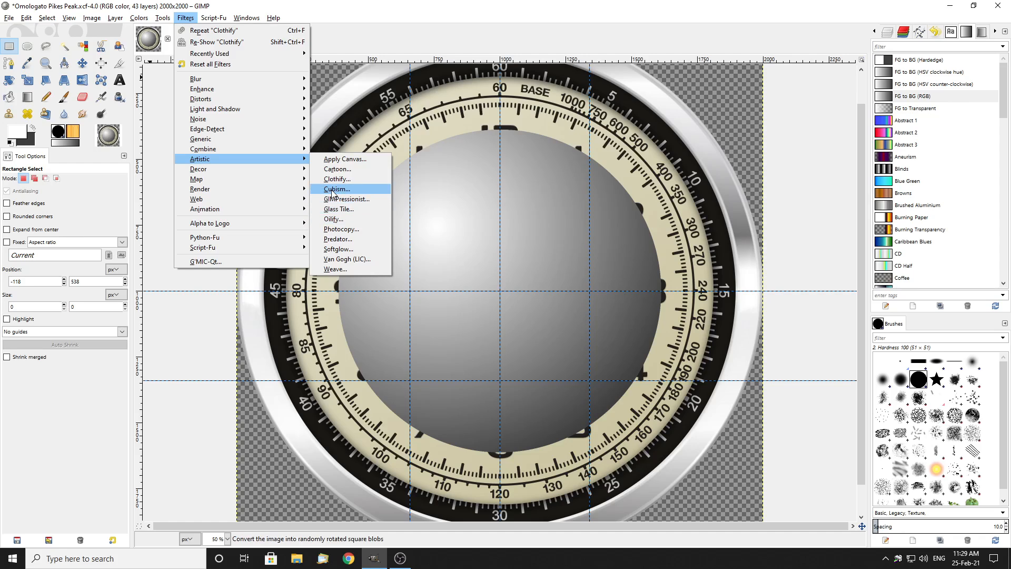
{"action": "left_click", "coordinate": [337, 179]}
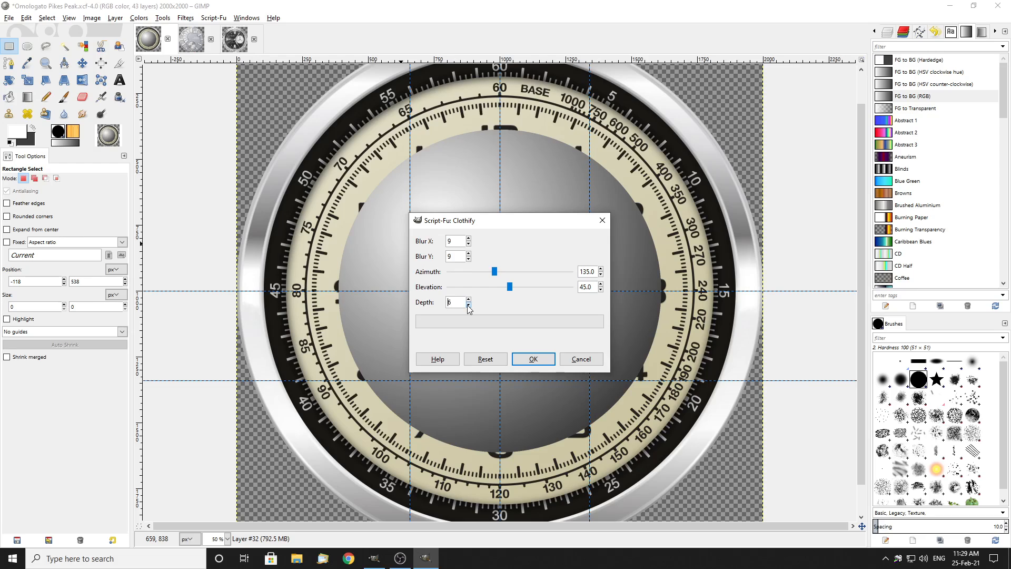
{"action": "left_click", "coordinate": [529, 357]}
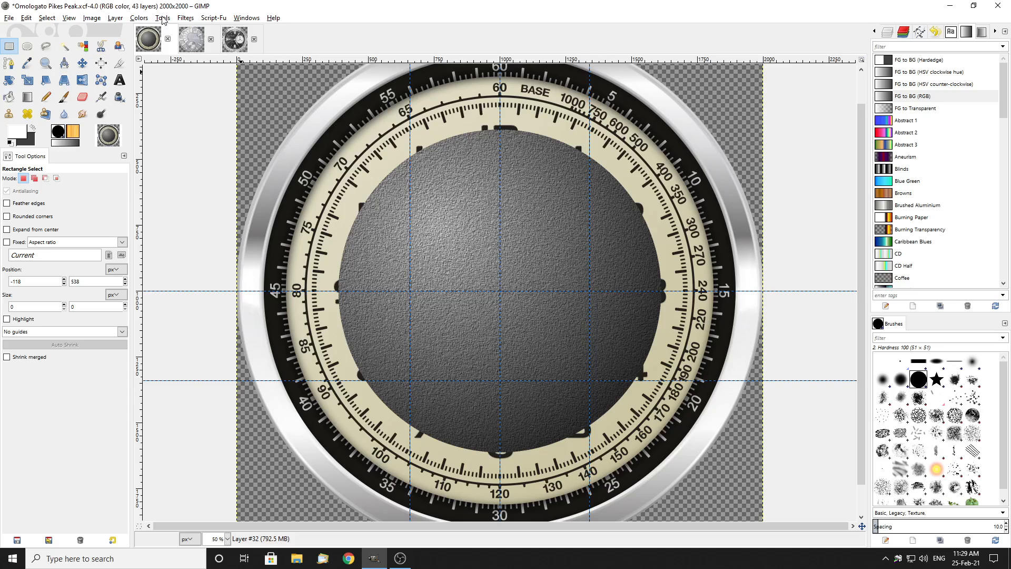
Preview Colorize on the textured circle in red (hue 360) and green (hue 126, saturation 48, lightness -4), cancel it, and undo the Clothify texture
{"action": "left_click", "coordinate": [139, 18]}
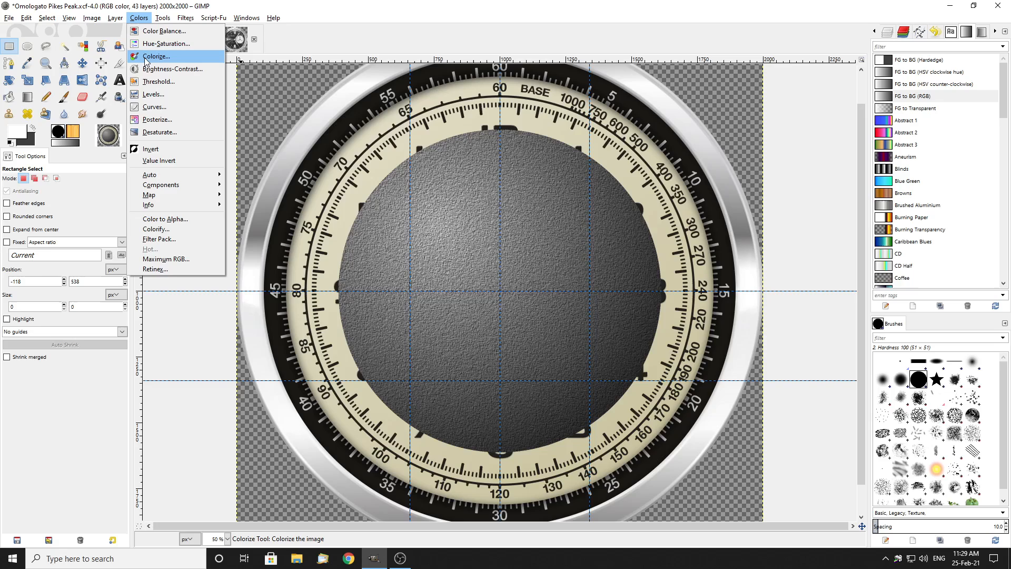
{"action": "left_click", "coordinate": [138, 56]}
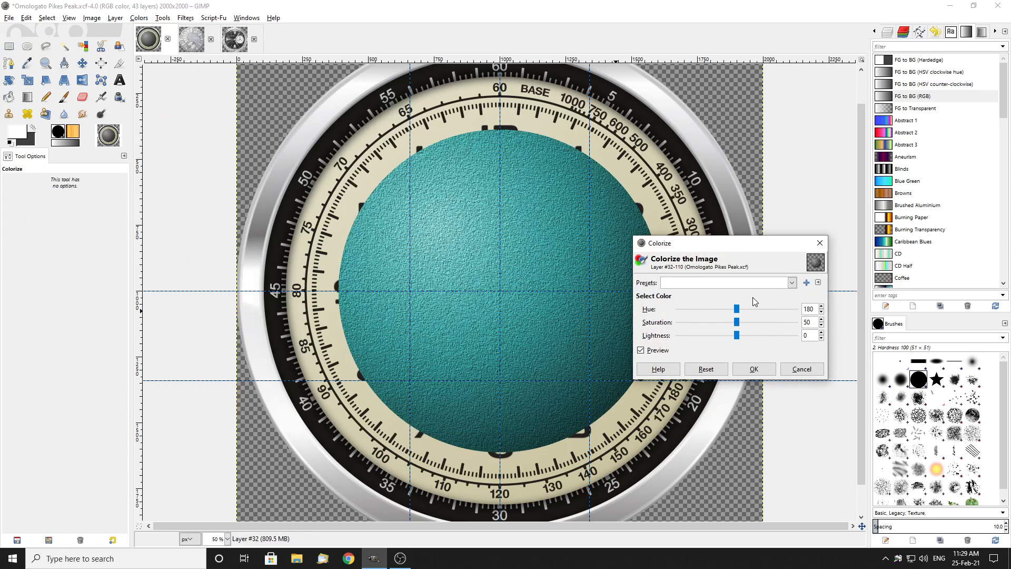
{"action": "left_click_drag", "start_coordinate": [760, 250], "coordinate": [831, 251]}
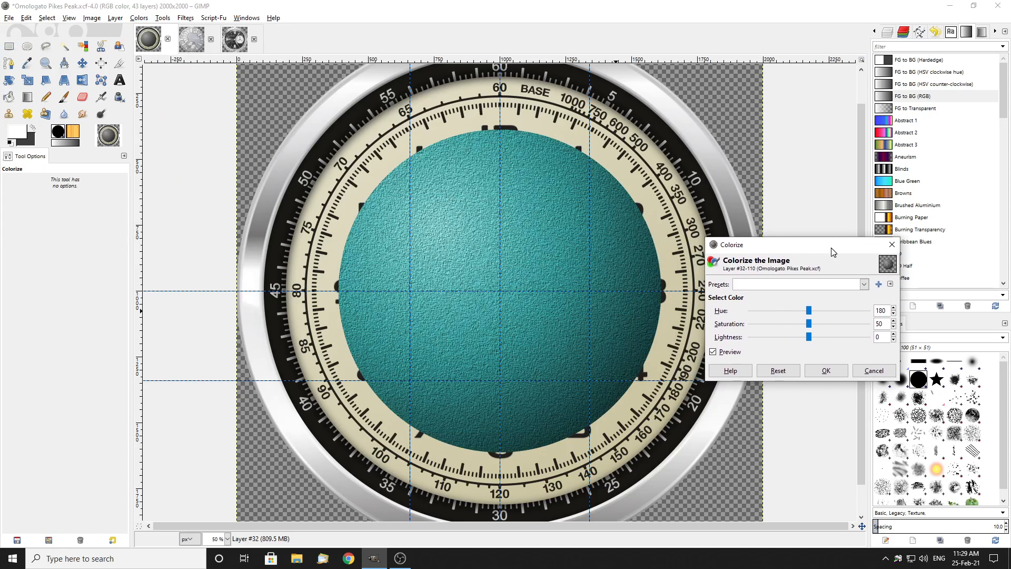
{"action": "left_click_drag", "start_coordinate": [808, 310], "coordinate": [868, 310]}
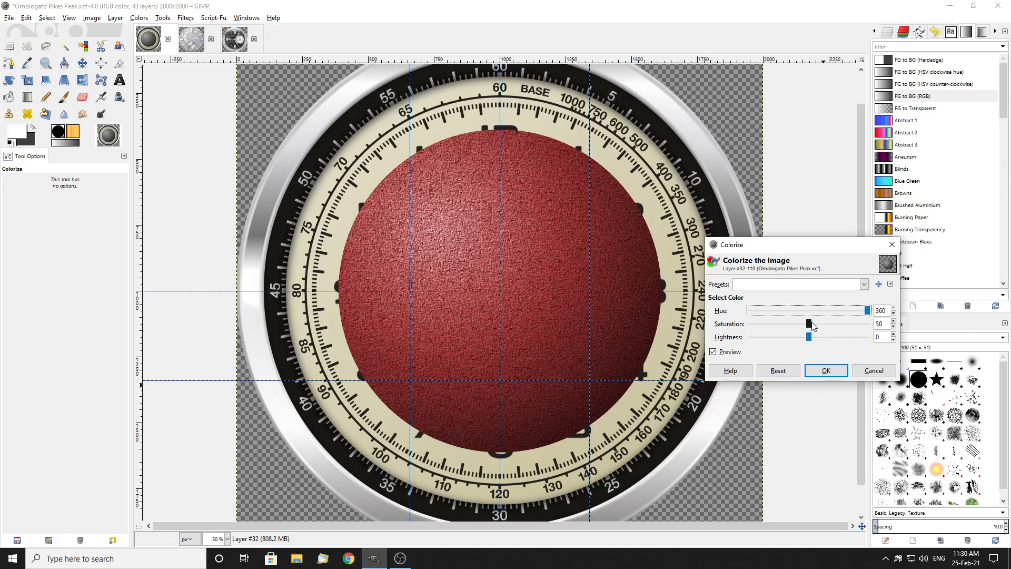
{"action": "mouse_move", "coordinate": [810, 325]}
{"action": "left_mouse_down"}
{"action": "mouse_move", "coordinate": [762, 325]}
{"action": "mouse_move", "coordinate": [875, 329]}
{"action": "mouse_move", "coordinate": [778, 326]}
{"action": "mouse_move", "coordinate": [809, 327]}
{"action": "mouse_move", "coordinate": [810, 337]}
{"action": "mouse_move", "coordinate": [764, 337]}
{"action": "mouse_move", "coordinate": [855, 340]}
{"action": "mouse_move", "coordinate": [806, 340]}
{"action": "left_mouse_up"}
{"action": "left_click_drag", "start_coordinate": [861, 311], "coordinate": [793, 313]}
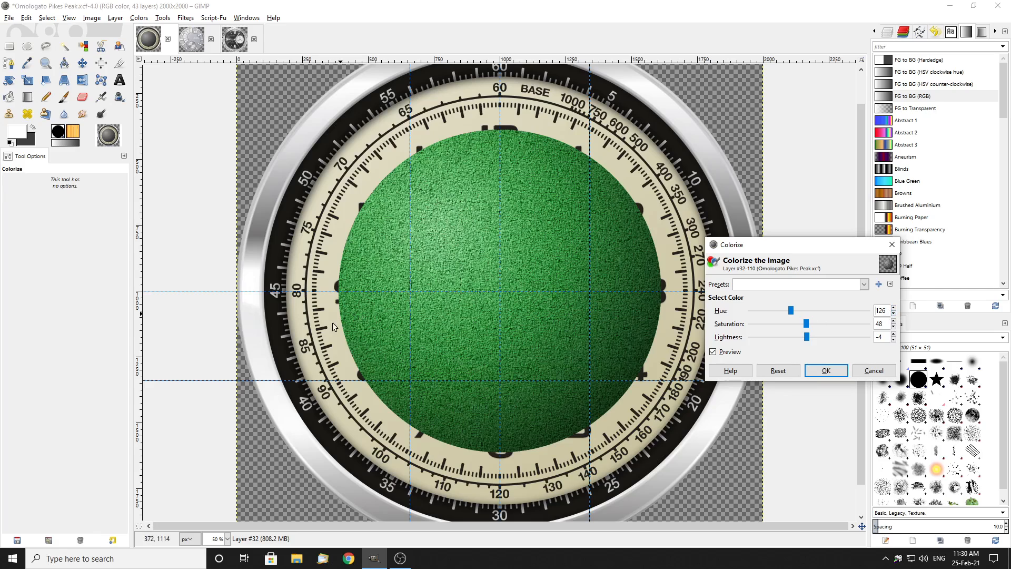
{"action": "left_click", "coordinate": [861, 372]}
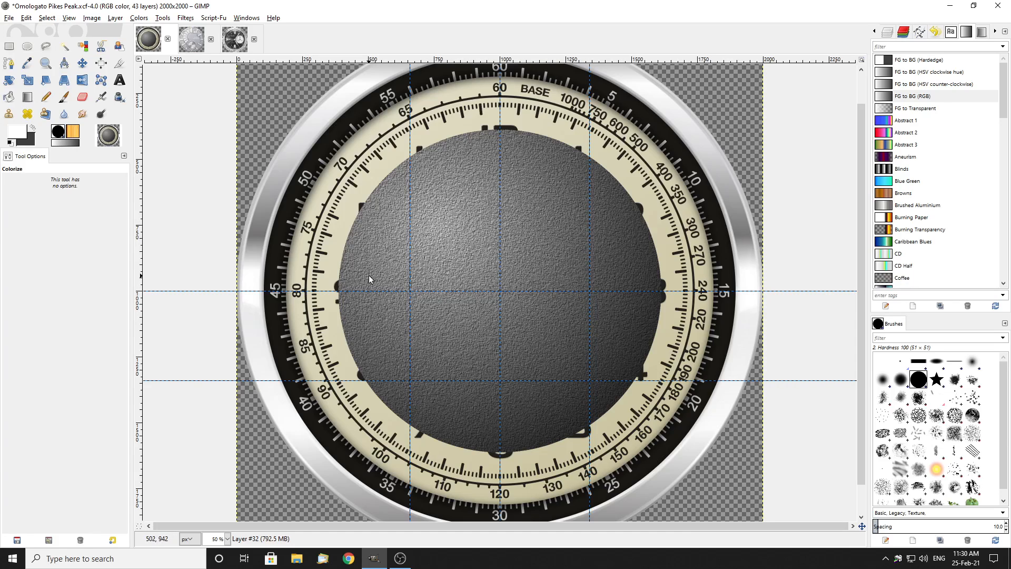
{"action": "key", "text": "ctrl+z"}
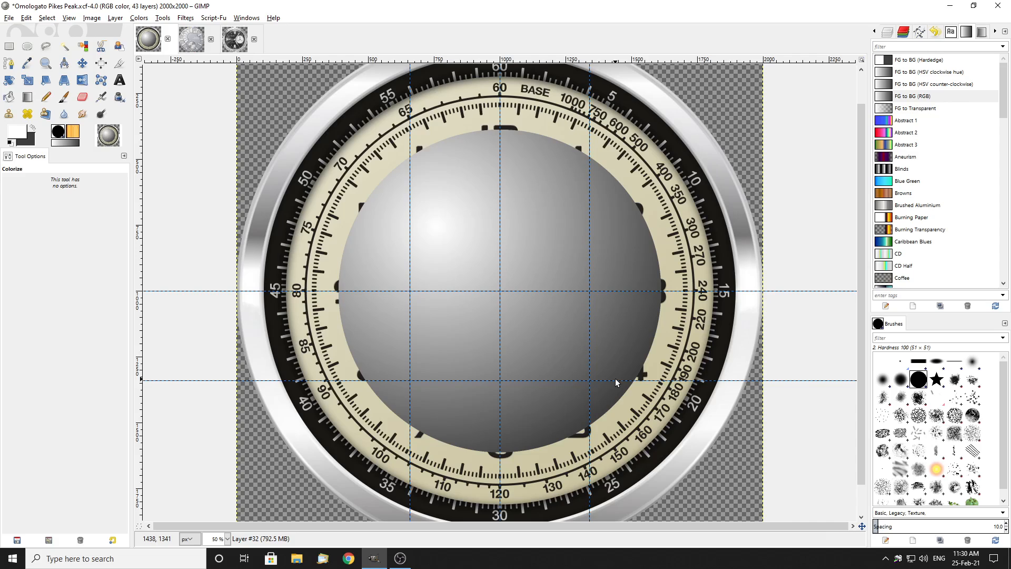
Look through the Bevel and Emboss layer effect's settings for the circle layer and close them without applying
{"action": "scroll", "coordinate": [484, 166], "scroll_direction": "down", "scroll_amount": 1}
{"action": "scroll", "coordinate": [491, 171], "scroll_direction": "up", "scroll_amount": 2}
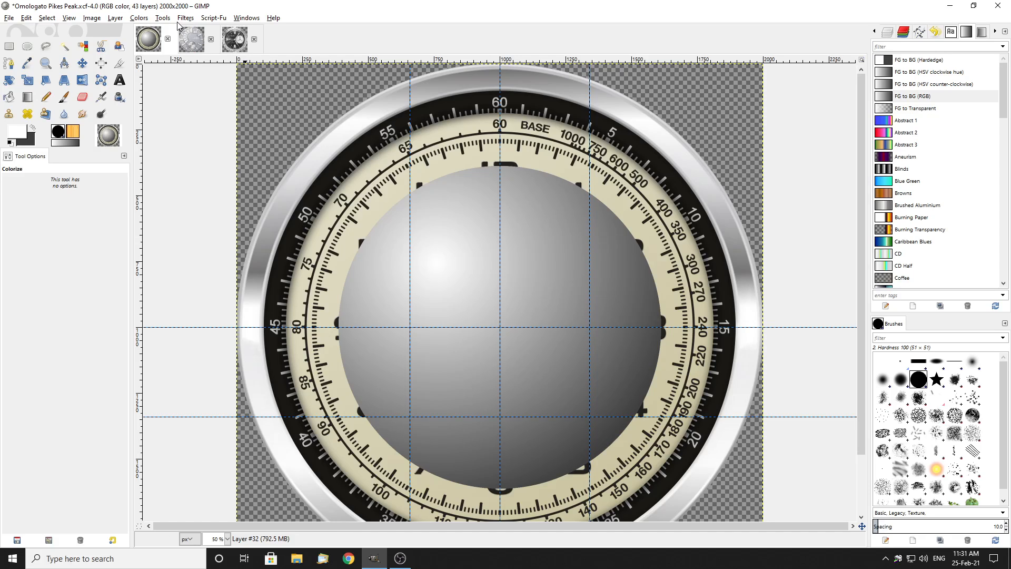
{"action": "left_click", "coordinate": [116, 19]}
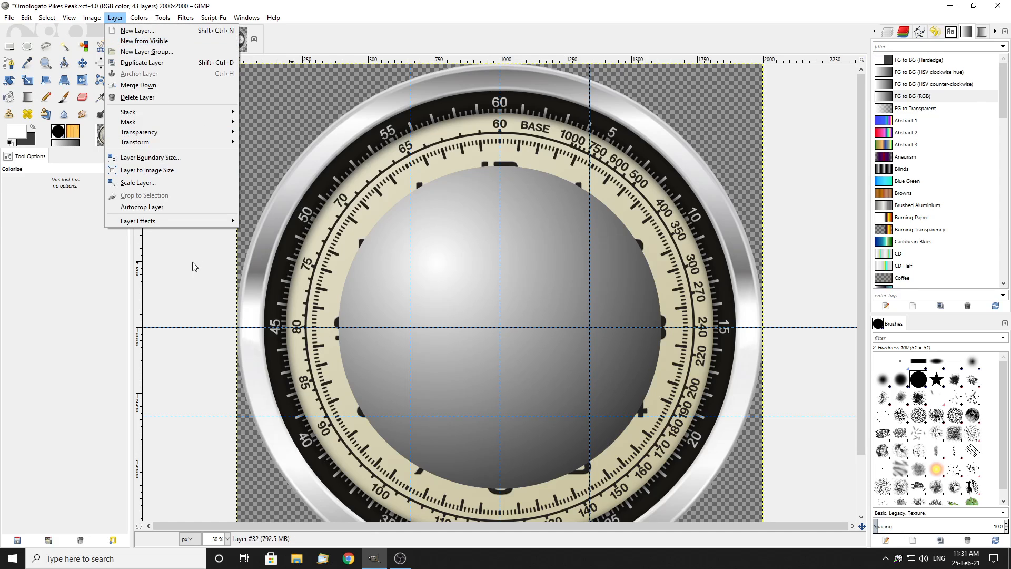
{"action": "mouse_move", "coordinate": [151, 223]}
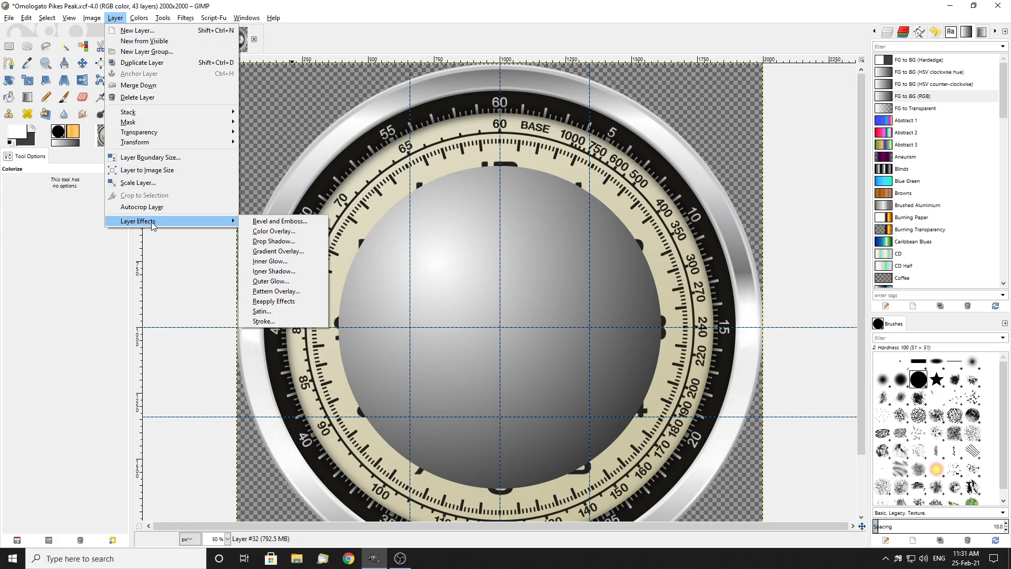
{"action": "left_click", "coordinate": [274, 217]}
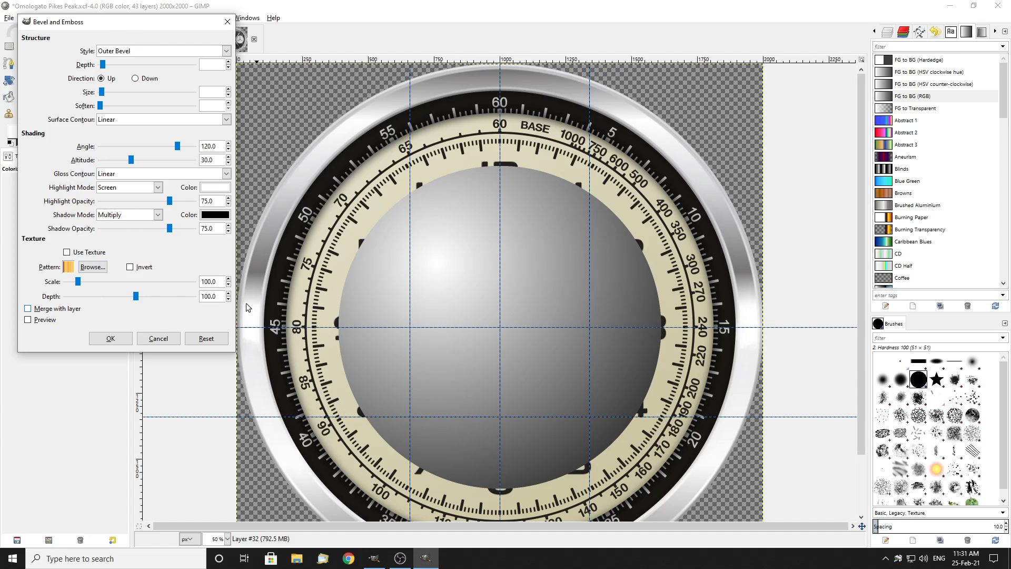
{"action": "left_click", "coordinate": [158, 338]}
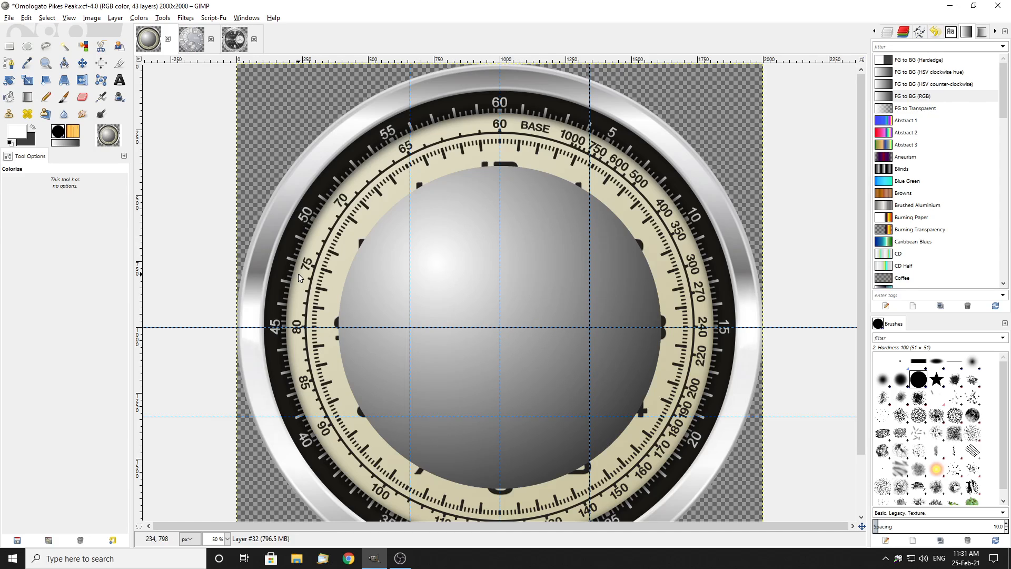
Restore the circular selection and try radial gradients from its centre outward, from bottom to top, and from upper left to lower right
{"action": "key", "text": "ctrl+z"}
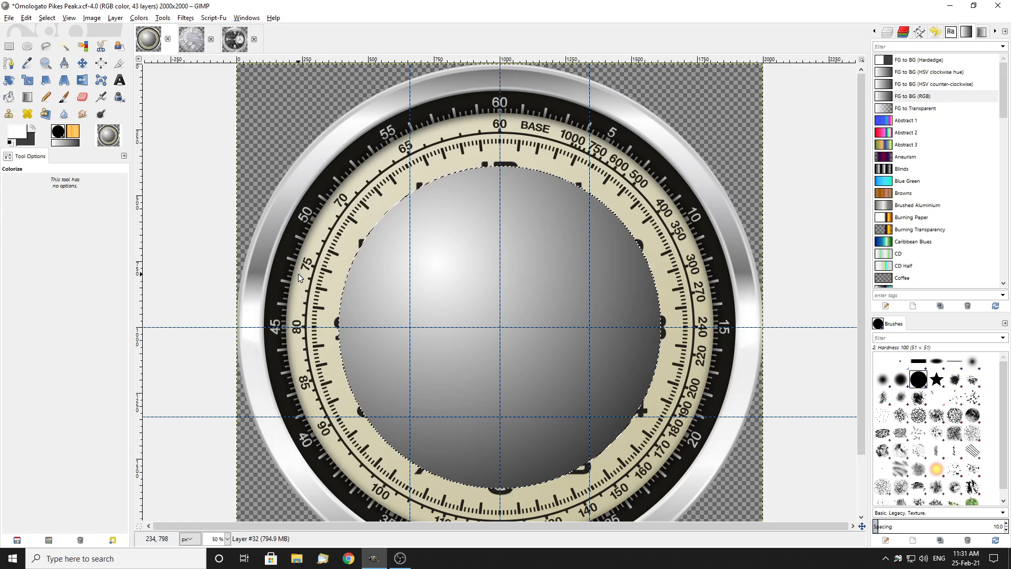
{"action": "left_click", "coordinate": [27, 96]}
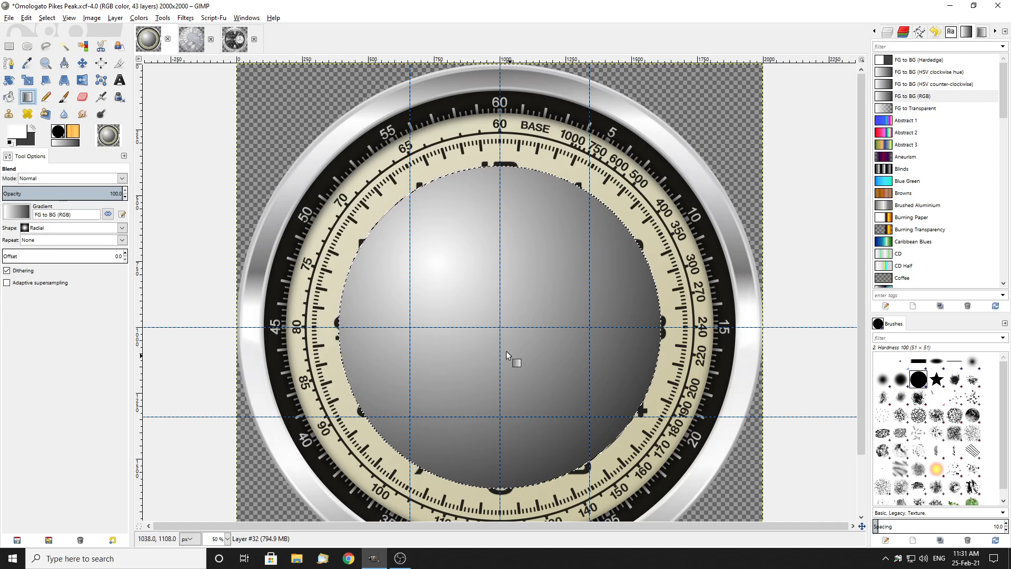
{"action": "left_click_drag", "start_coordinate": [501, 327], "coordinate": [337, 328]}
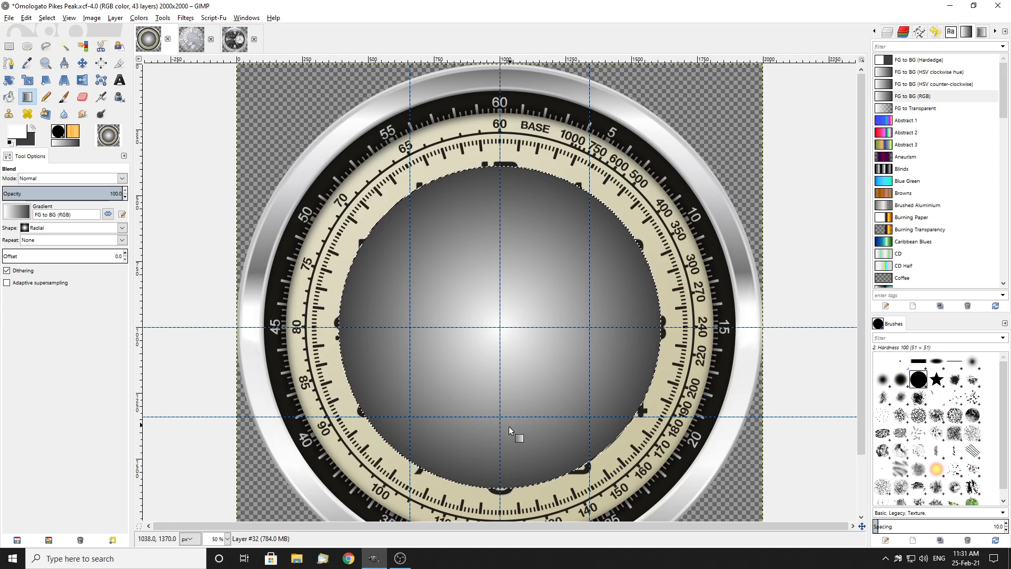
{"action": "left_click_drag", "start_coordinate": [508, 425], "coordinate": [501, 166]}
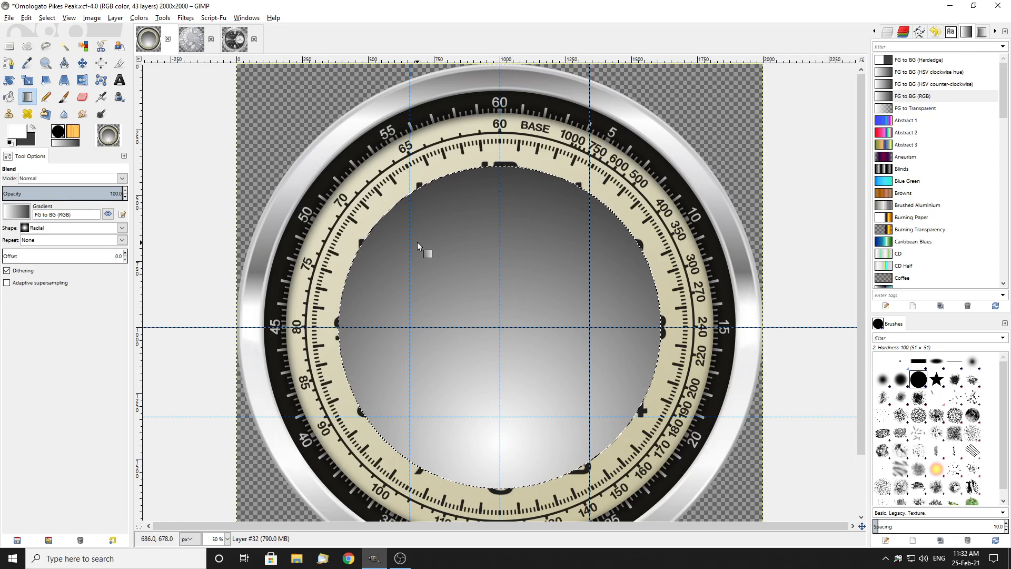
{"action": "left_click_drag", "start_coordinate": [417, 242], "coordinate": [602, 454]}
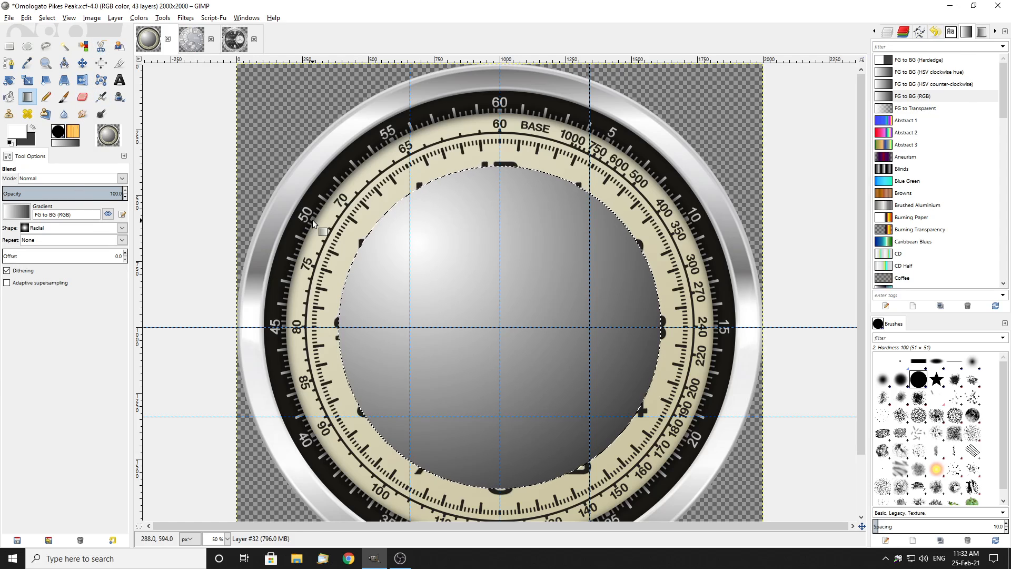
Undo the trial radial gradients on the dial's circle
{"action": "key", "text": "ctrl+z"}
{"action": "key", "text": "ctrl+z"}
{"action": "key", "text": "ctrl+z"}
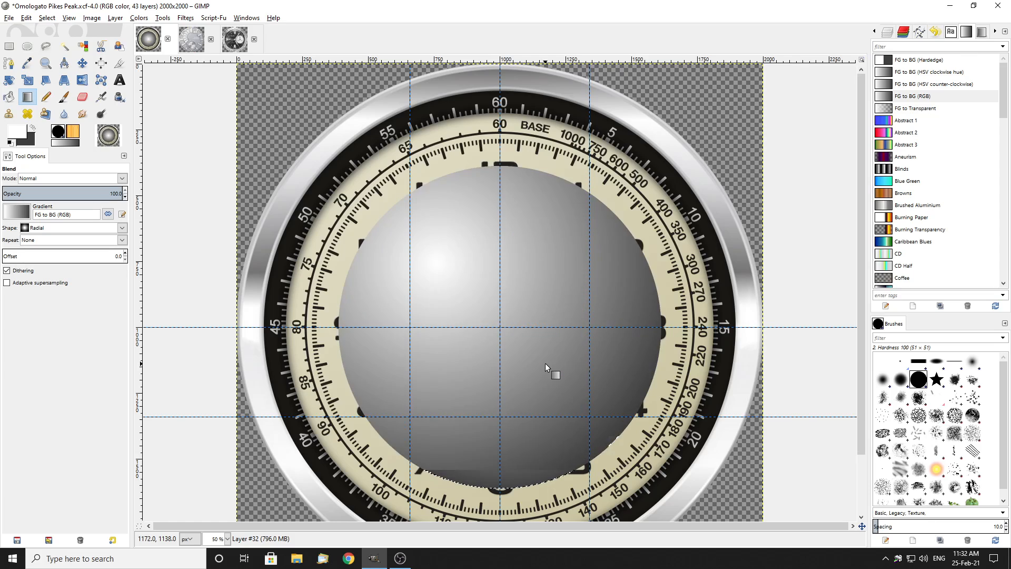
Undo the last radial gradient on Layer #32 and clear the circular selection with the Rectangle Select tool
{"action": "left_click", "coordinate": [935, 31]}
{"action": "left_click", "coordinate": [887, 32]}
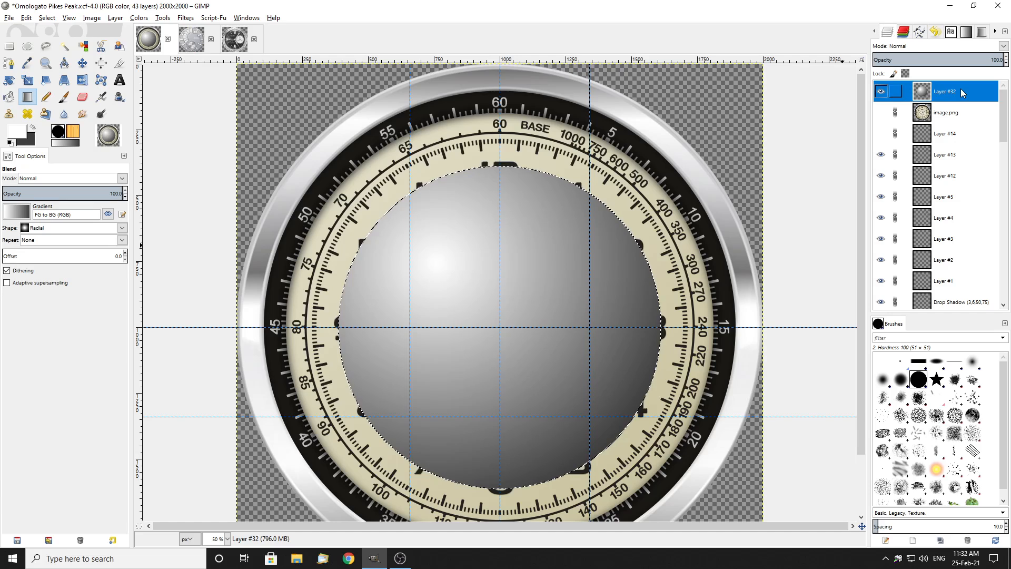
{"action": "key", "text": "ctrl+z"}
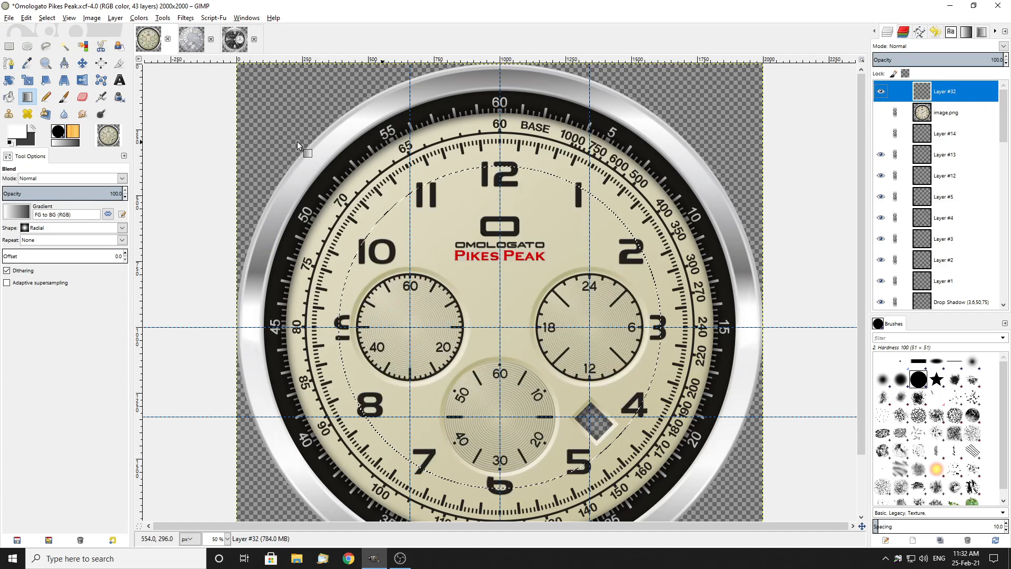
{"action": "left_click", "coordinate": [11, 46]}
{"action": "left_click", "coordinate": [245, 191]}
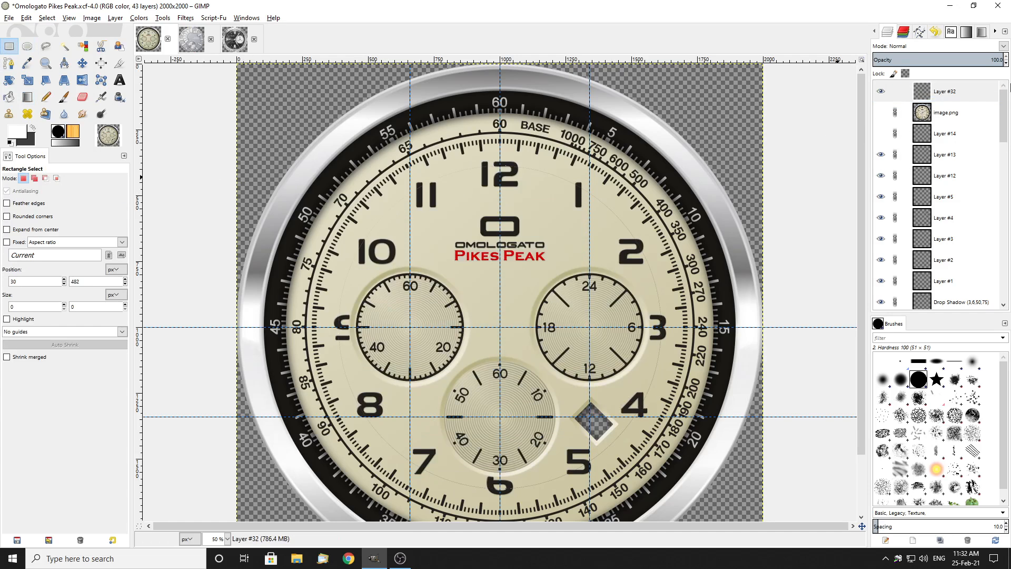
Look through the gradient list, gradient editor, open images, patterns, brush editor, tool preset editor and error console
{"action": "left_click", "coordinate": [965, 33]}
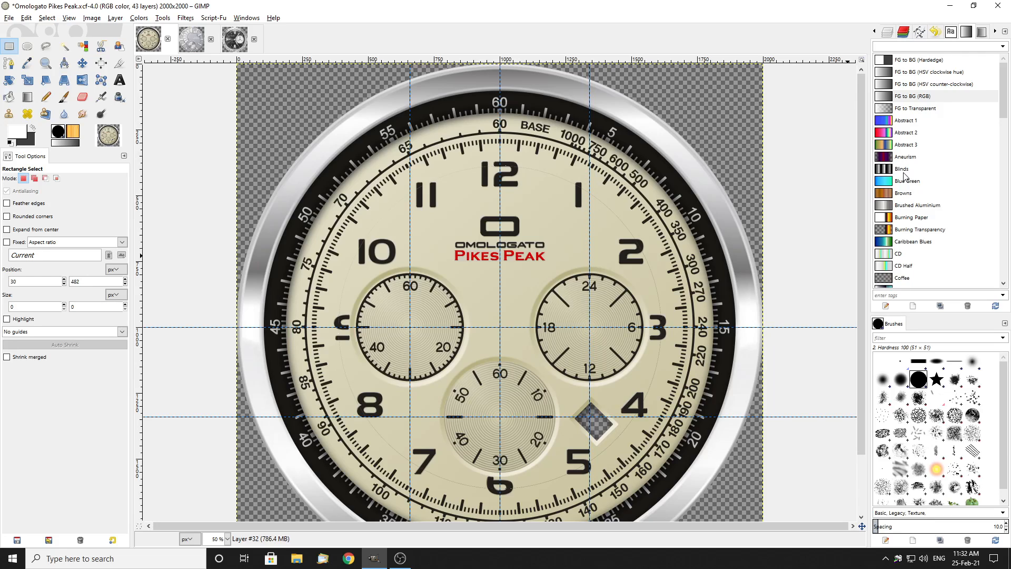
{"action": "left_click", "coordinate": [979, 34]}
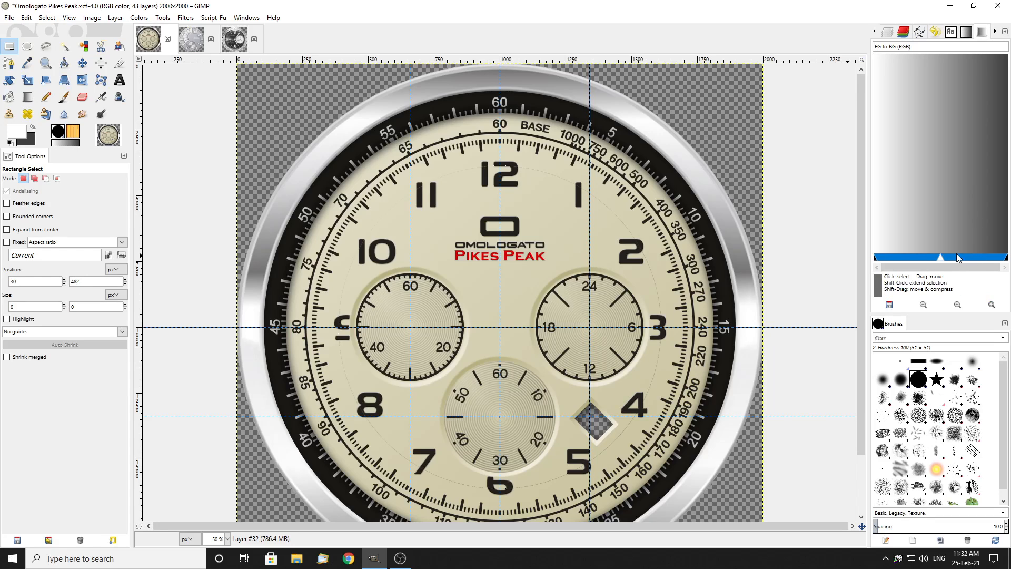
{"action": "left_click", "coordinate": [997, 33]}
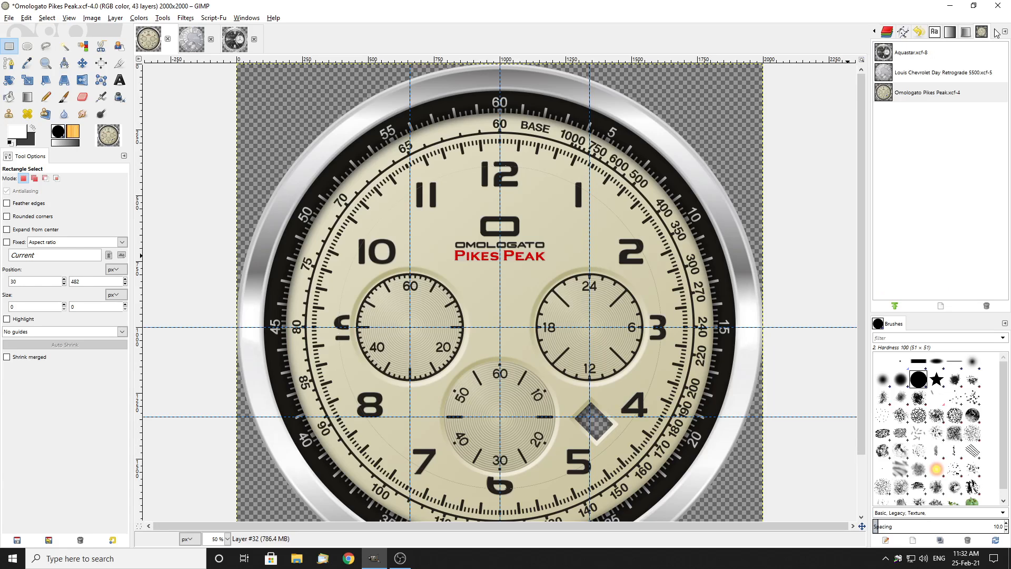
{"action": "left_click", "coordinate": [996, 33]}
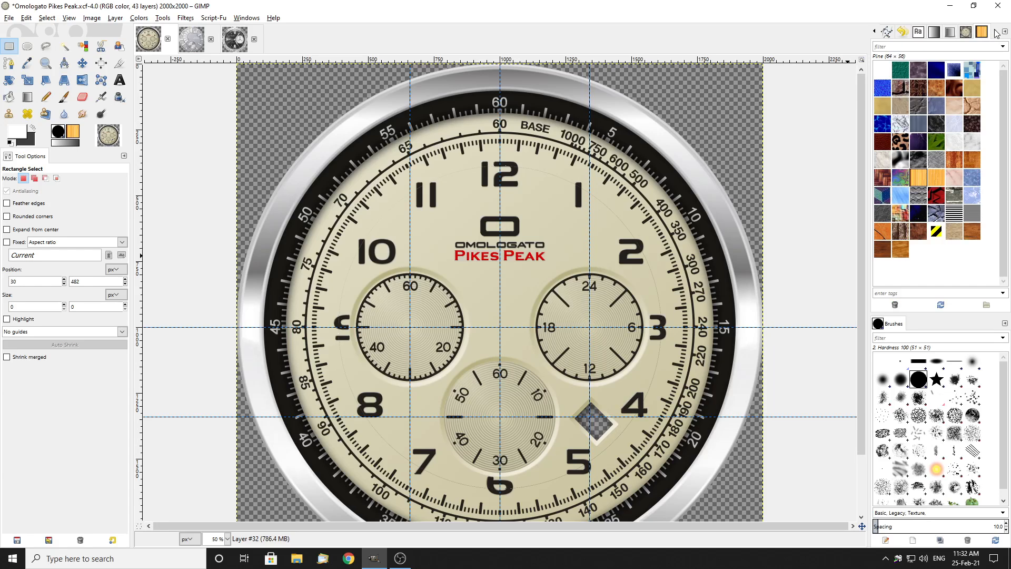
{"action": "left_click", "coordinate": [996, 33]}
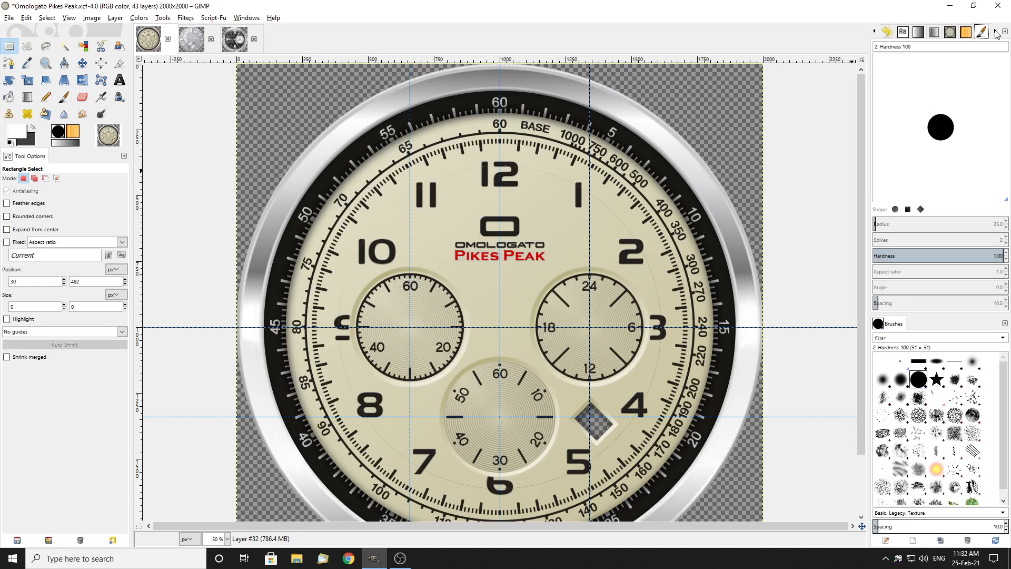
{"action": "left_click", "coordinate": [996, 33]}
{"action": "left_click", "coordinate": [996, 33]}
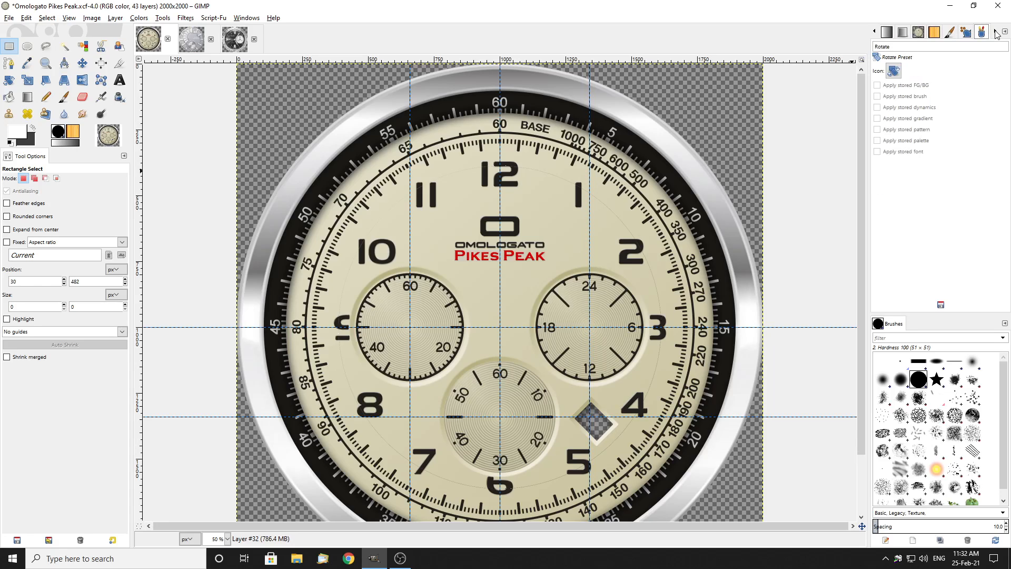
{"action": "left_click", "coordinate": [997, 33]}
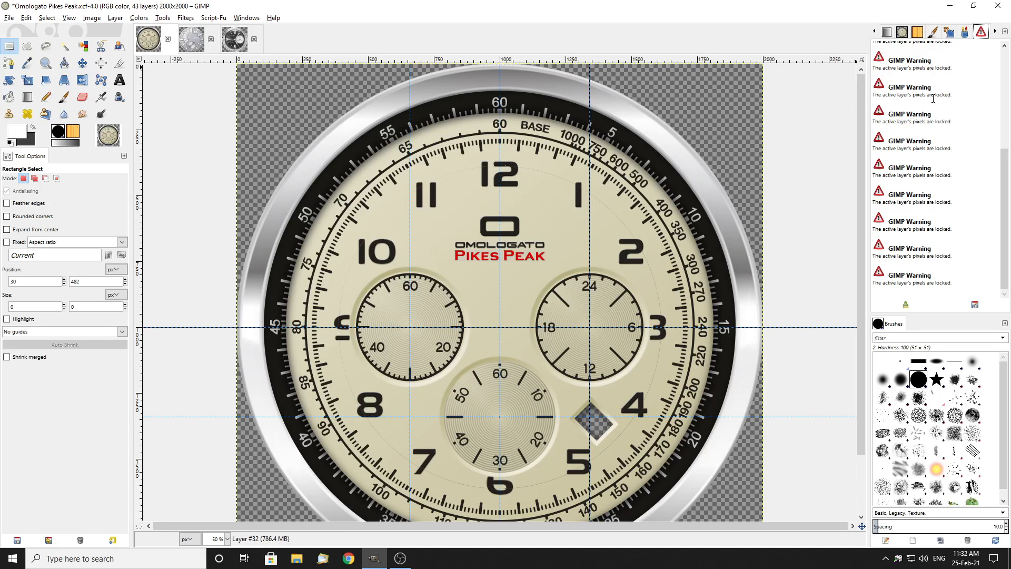
{"action": "left_click_drag", "start_coordinate": [1009, 175], "coordinate": [901, 53]}
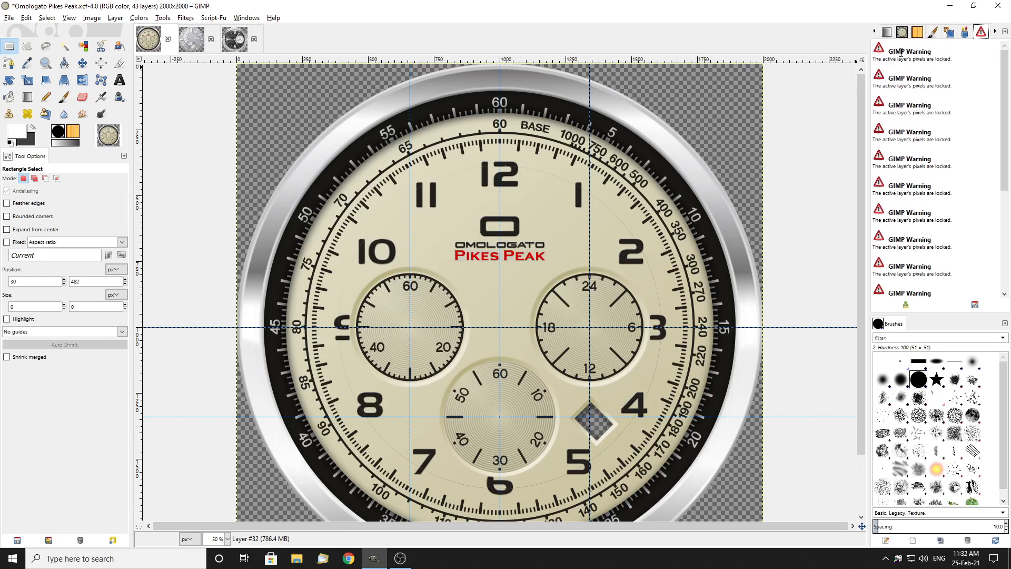
Go back through the docked dialogs to the layer list of the Omologato watch face
{"action": "left_click", "coordinate": [875, 32]}
{"action": "left_click", "coordinate": [876, 32]}
{"action": "left_click", "coordinate": [875, 32]}
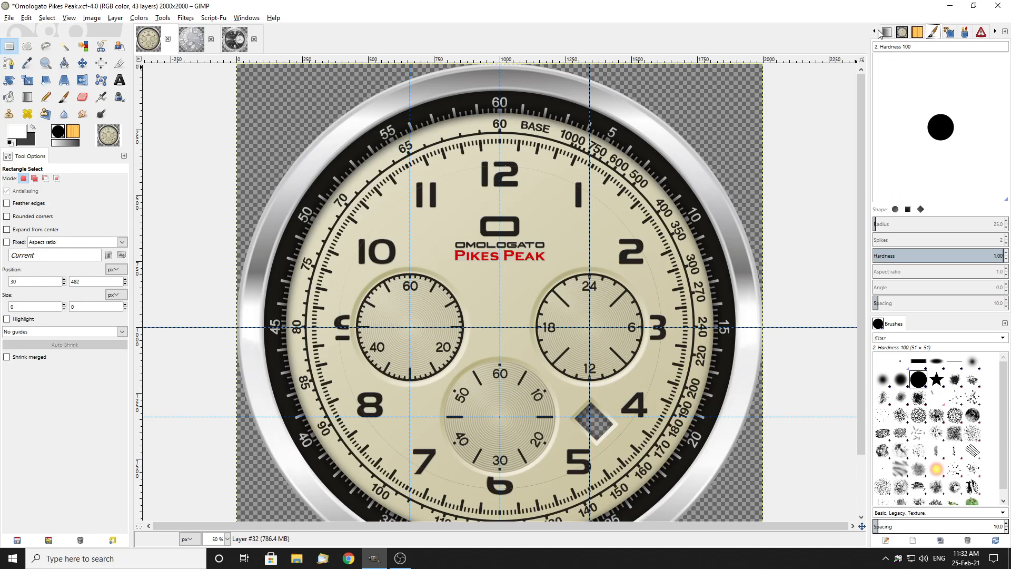
{"action": "left_click", "coordinate": [875, 32]}
{"action": "left_click", "coordinate": [876, 32]}
{"action": "left_click", "coordinate": [875, 32]}
{"action": "left_click", "coordinate": [876, 32]}
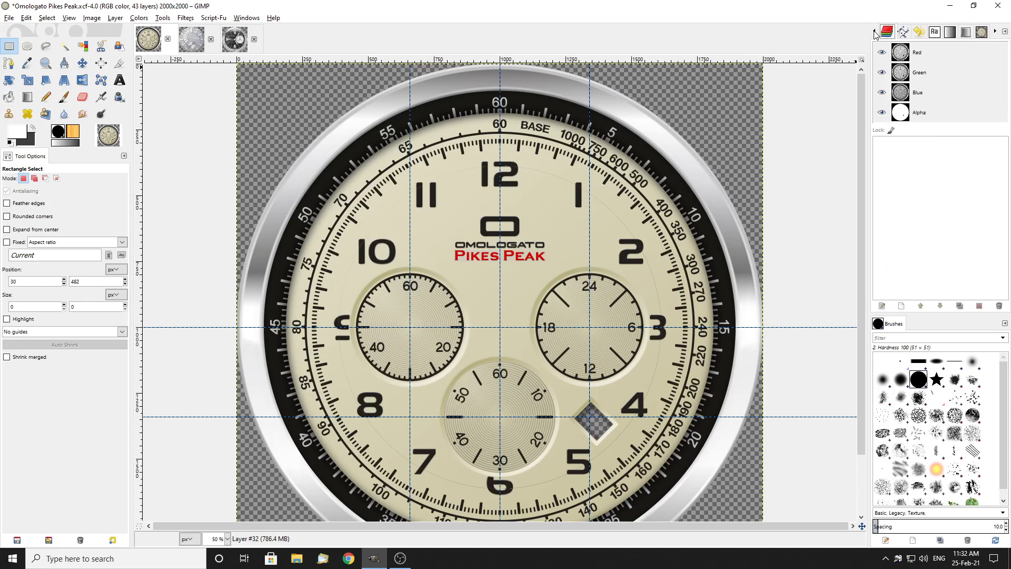
{"action": "left_click", "coordinate": [876, 32]}
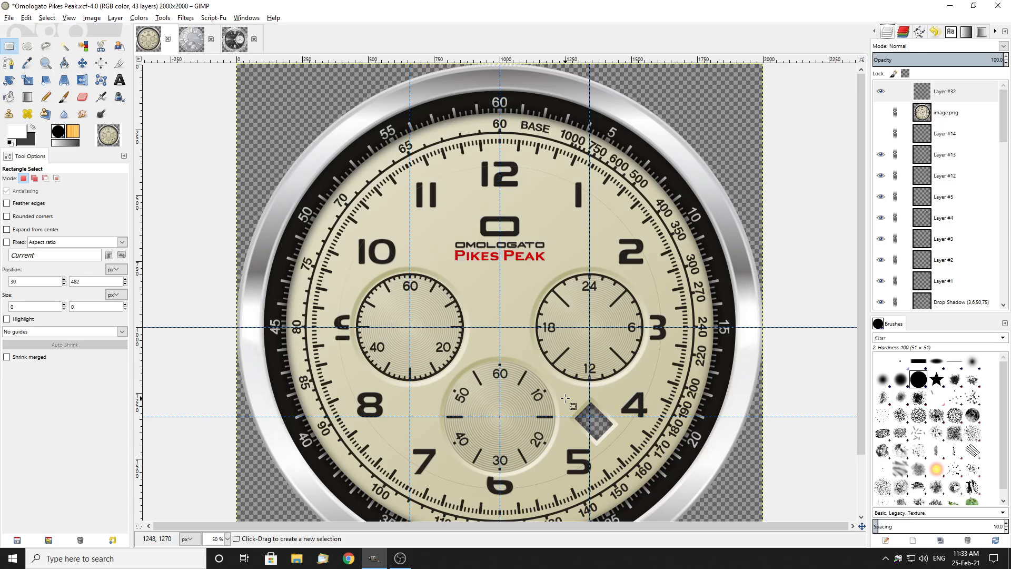
Switch to the Louis Chevrolet Day Retrograde image and show its base image 3.png reference layer
{"action": "left_click", "coordinate": [192, 45]}
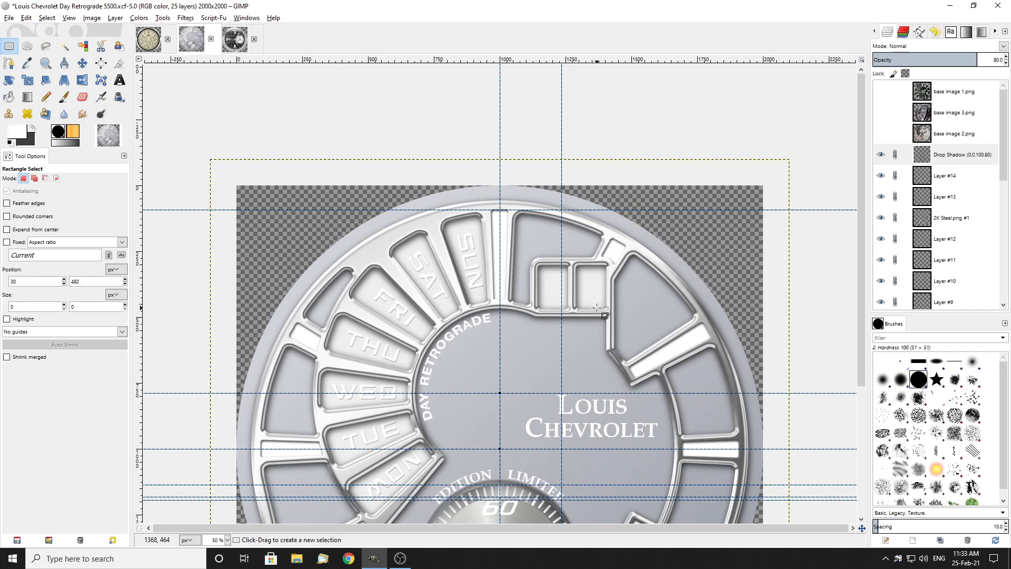
{"action": "scroll", "coordinate": [545, 254], "scroll_direction": "up", "scroll_amount": 3}
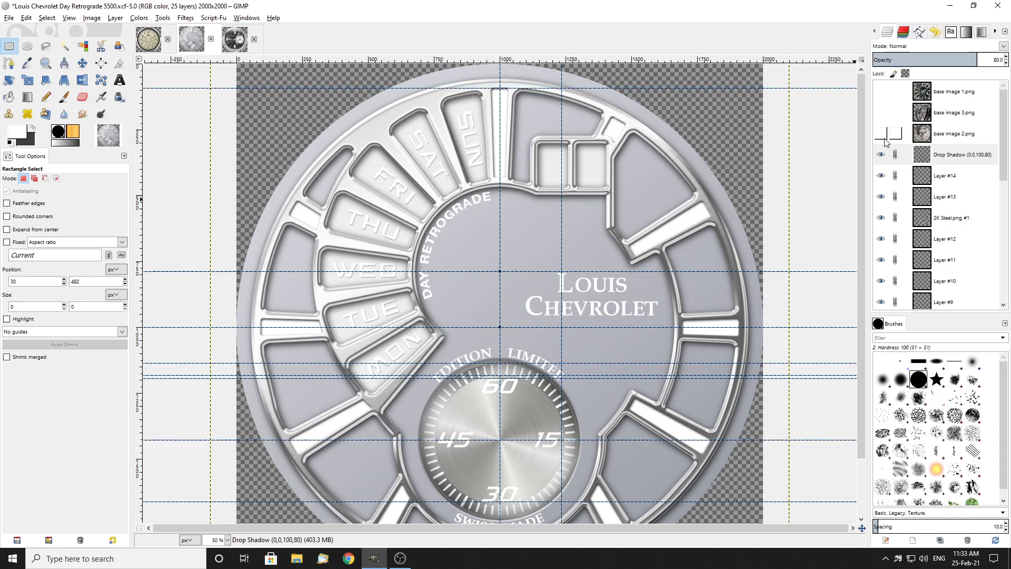
{"action": "left_click", "coordinate": [882, 113]}
Hide the upper dial layers from Drop Shadow (0,0,100,80) down to the plain Layer #8
{"action": "left_click", "coordinate": [880, 155]}
{"action": "left_click", "coordinate": [884, 177]}
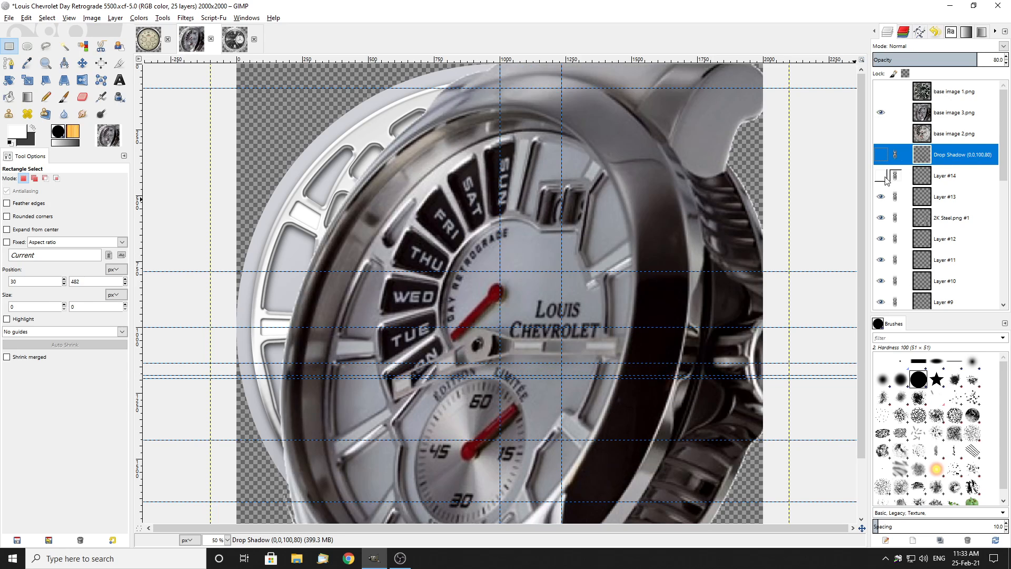
{"action": "left_click", "coordinate": [883, 197]}
{"action": "left_click", "coordinate": [881, 218]}
{"action": "left_click", "coordinate": [881, 239]}
{"action": "scroll", "coordinate": [881, 244], "scroll_direction": "down", "scroll_amount": 3}
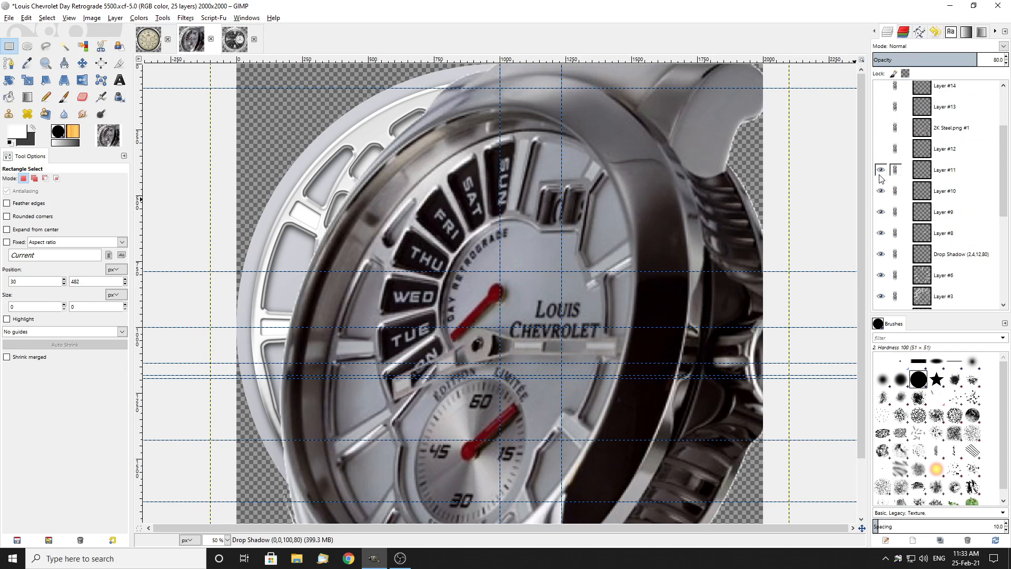
{"action": "left_click", "coordinate": [880, 169]}
{"action": "left_click", "coordinate": [881, 191]}
{"action": "left_click", "coordinate": [880, 212]}
{"action": "left_click", "coordinate": [880, 233]}
Hide the remaining dial layers from Drop Shadow (2,4,12,80) down to Layer #7, leaving only the reference photo
{"action": "scroll", "coordinate": [880, 250], "scroll_direction": "down", "scroll_amount": 3}
{"action": "left_click", "coordinate": [882, 164]}
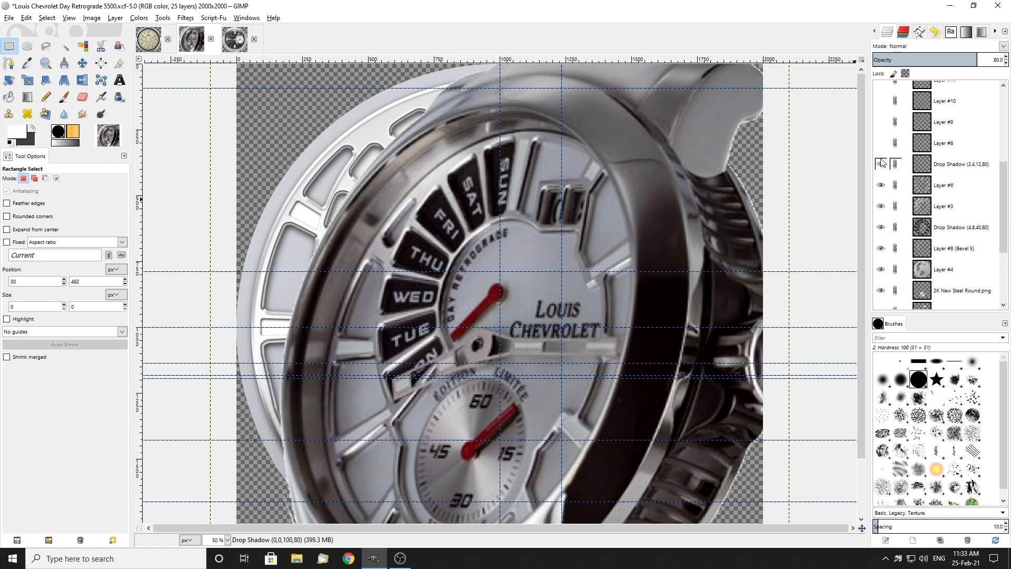
{"action": "left_click", "coordinate": [880, 184]}
{"action": "left_click", "coordinate": [880, 205]}
{"action": "left_click", "coordinate": [881, 226]}
{"action": "left_click", "coordinate": [880, 248]}
{"action": "scroll", "coordinate": [884, 257], "scroll_direction": "down", "scroll_amount": 3}
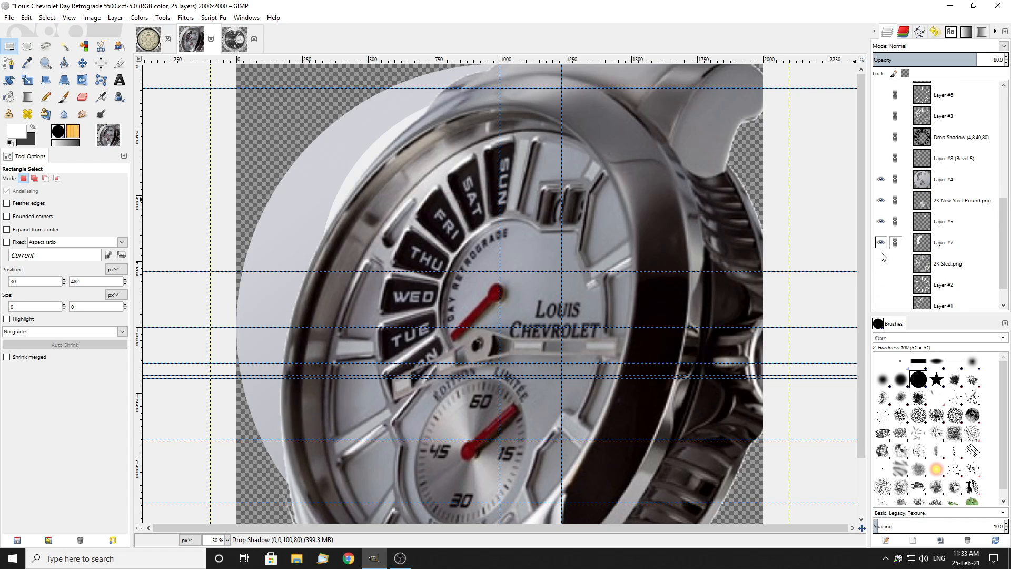
{"action": "left_click", "coordinate": [880, 242]}
{"action": "left_click", "coordinate": [880, 179]}
{"action": "left_click", "coordinate": [880, 201]}
{"action": "left_click", "coordinate": [881, 221]}
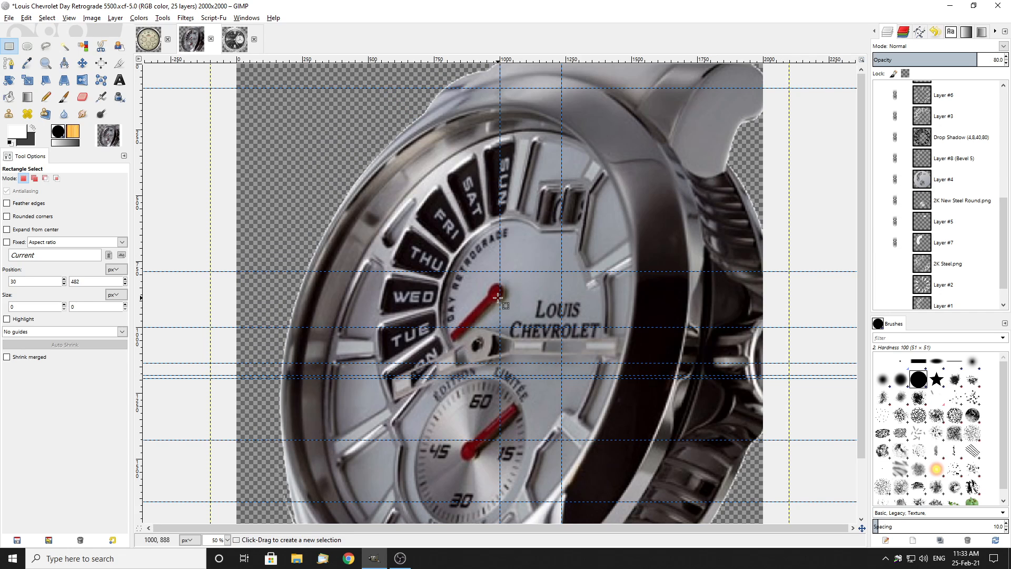
Examine the whole reference photo at 25% zoom, toggling Layer #4 and base image 3.png to compare the canvas with and without them
{"action": "scroll", "coordinate": [496, 293], "scroll_direction": "down", "scroll_amount": 2}
{"action": "scroll", "coordinate": [531, 288], "scroll_direction": "down", "scroll_amount": 3}
{"action": "scroll", "coordinate": [543, 305], "scroll_direction": "up", "scroll_amount": 3}
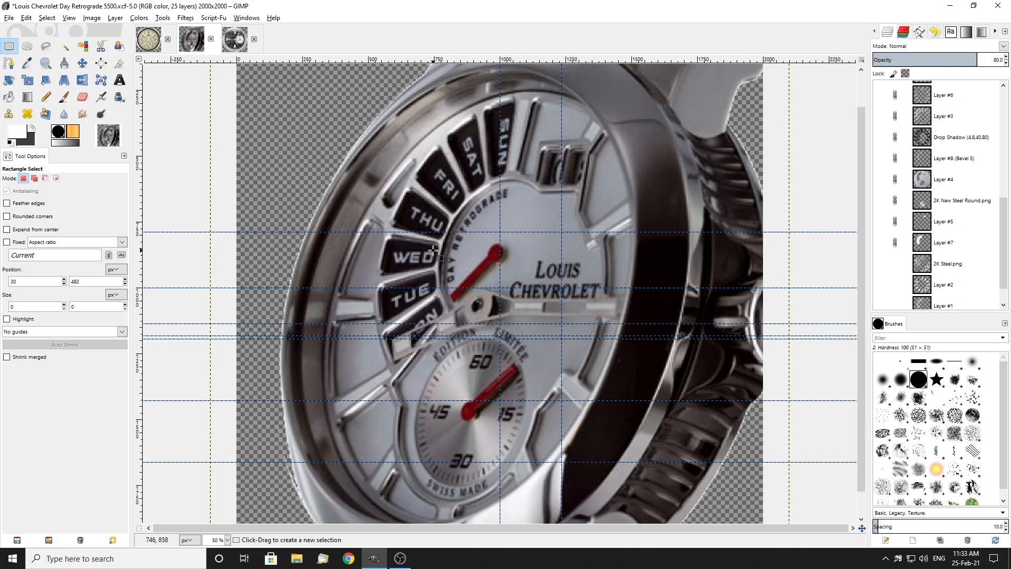
{"action": "scroll", "coordinate": [433, 251], "scroll_direction": "down", "scroll_amount": 2}
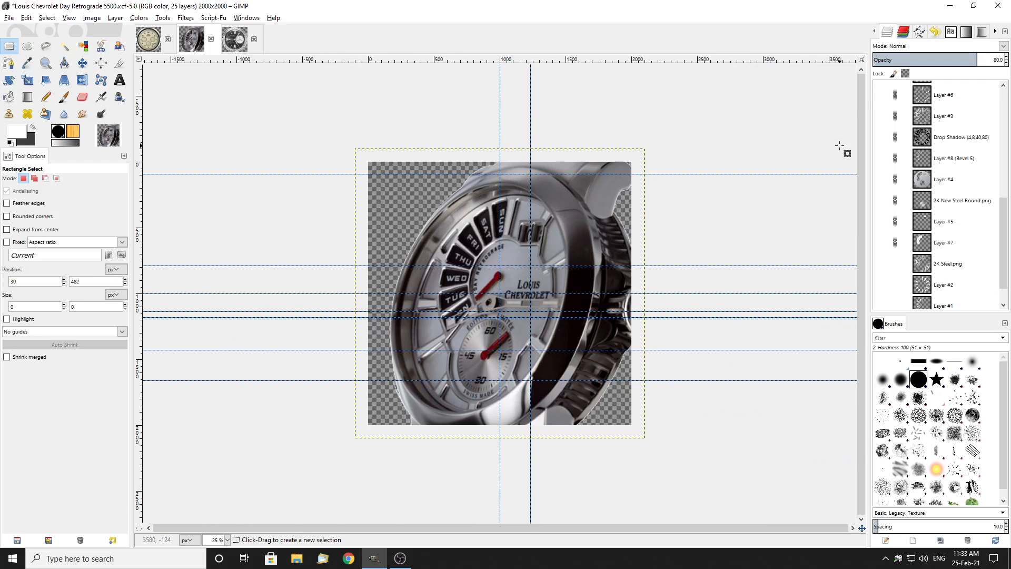
{"action": "scroll", "coordinate": [908, 120], "scroll_direction": "up", "scroll_amount": 5}
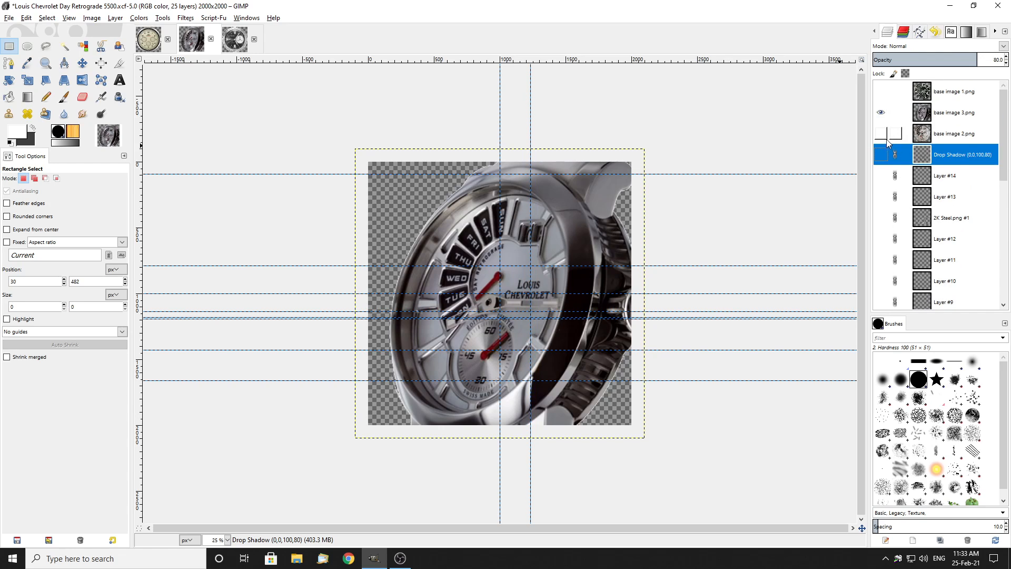
{"action": "scroll", "coordinate": [899, 131], "scroll_direction": "down", "scroll_amount": 5}
{"action": "left_click", "coordinate": [881, 208]}
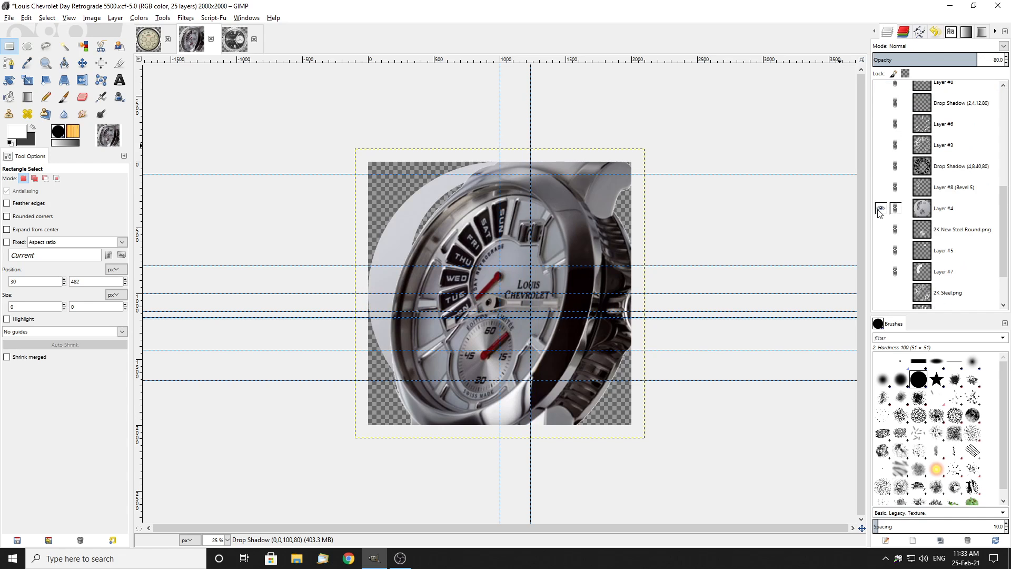
{"action": "left_click", "coordinate": [880, 208]}
{"action": "scroll", "coordinate": [881, 158], "scroll_direction": "up", "scroll_amount": 5}
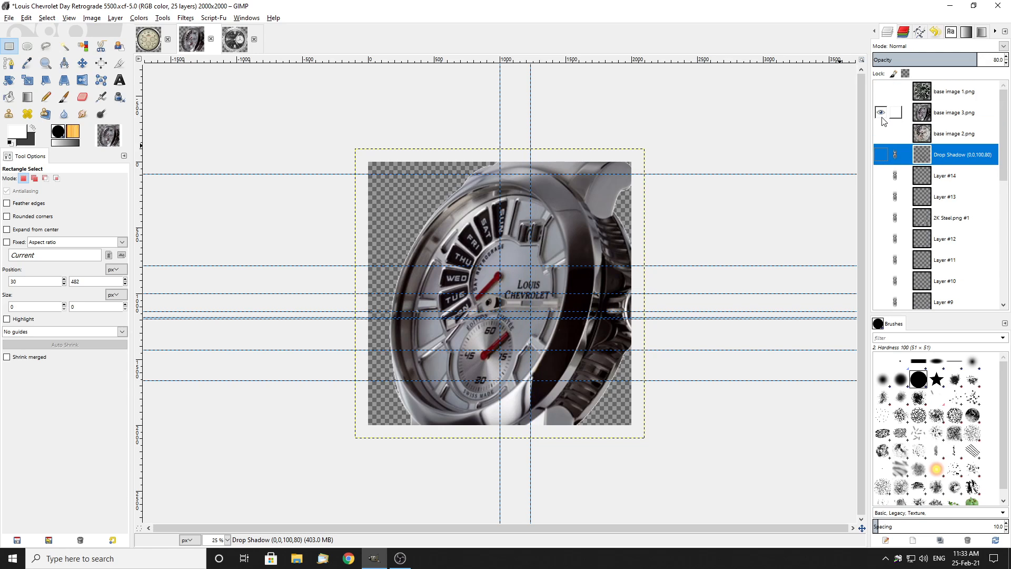
{"action": "left_click", "coordinate": [881, 112]}
{"action": "scroll", "coordinate": [881, 117], "scroll_direction": "down", "scroll_amount": 5}
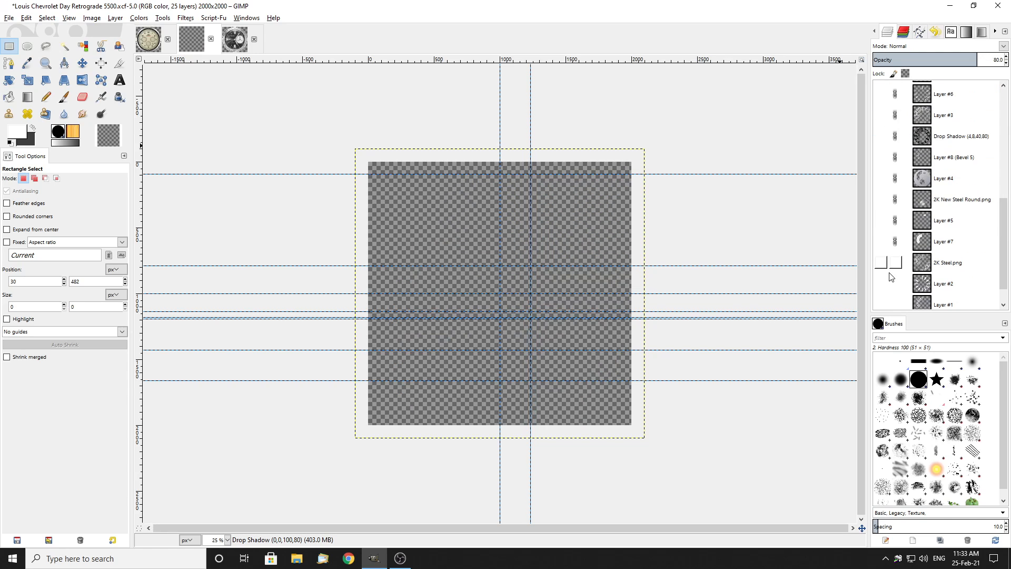
Show the lower dial layers again from Layer #7 up to Layer #8 (Bevel 5)
{"action": "left_click", "coordinate": [880, 242]}
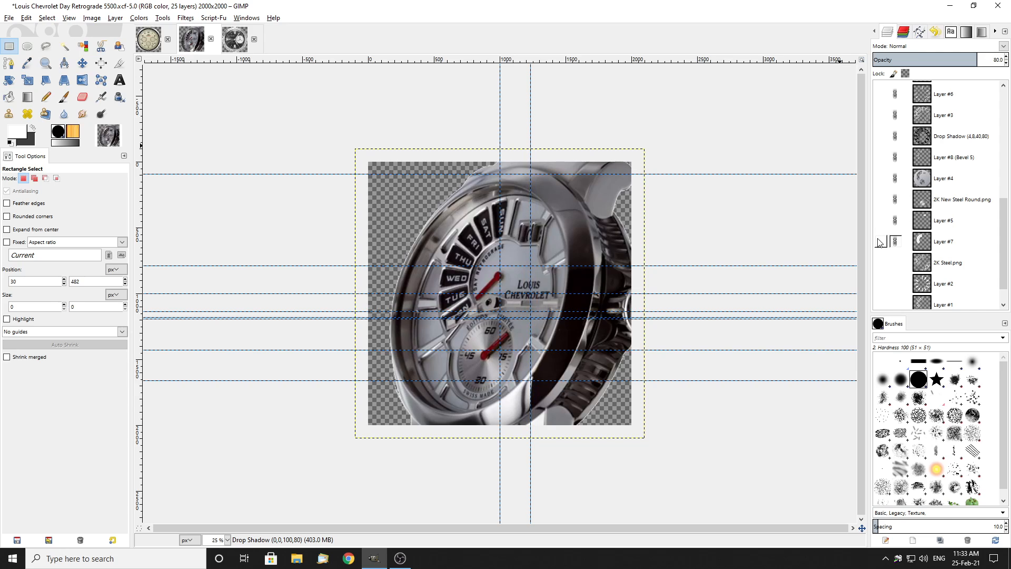
{"action": "left_click", "coordinate": [880, 220]}
{"action": "left_click", "coordinate": [881, 199]}
{"action": "left_click", "coordinate": [881, 178]}
{"action": "left_click", "coordinate": [880, 157]}
Restore the visibility of the remaining dial layers up to Drop Shadow (0,0,100,80)
{"action": "scroll", "coordinate": [916, 211], "scroll_direction": "up", "scroll_amount": 3}
{"action": "scroll", "coordinate": [919, 212], "scroll_direction": "up", "scroll_amount": 1}
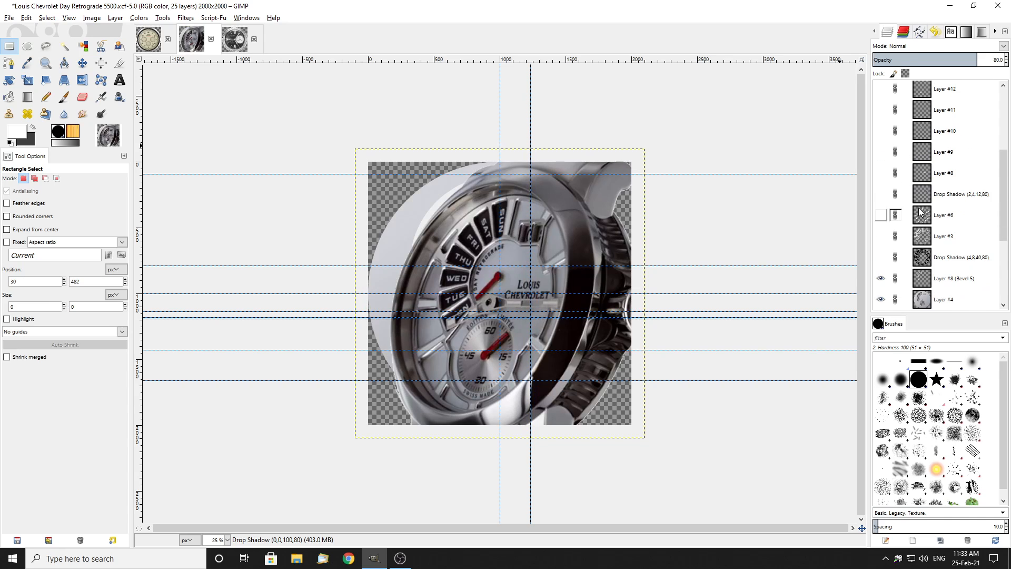
{"action": "key", "text": "ctrl+z"}
{"action": "key", "text": "ctrl+z"}
{"action": "key", "text": "ctrl+z"}
{"action": "key", "text": "ctrl+z"}
{"action": "key", "text": "ctrl+z"}
{"action": "scroll", "coordinate": [919, 212], "scroll_direction": "up", "scroll_amount": 5}
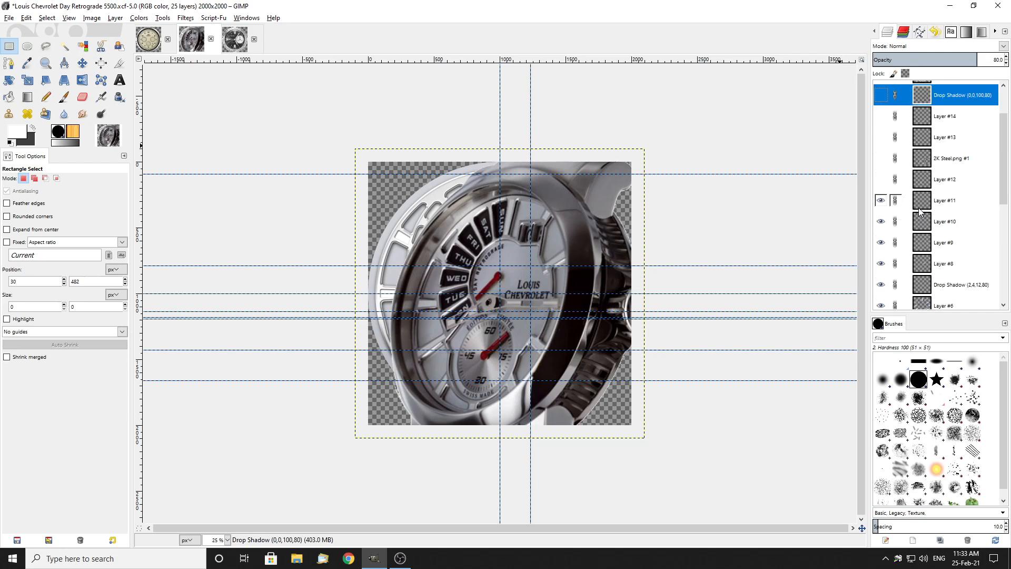
{"action": "key", "text": "ctrl+z"}
{"action": "key", "text": "ctrl+z"}
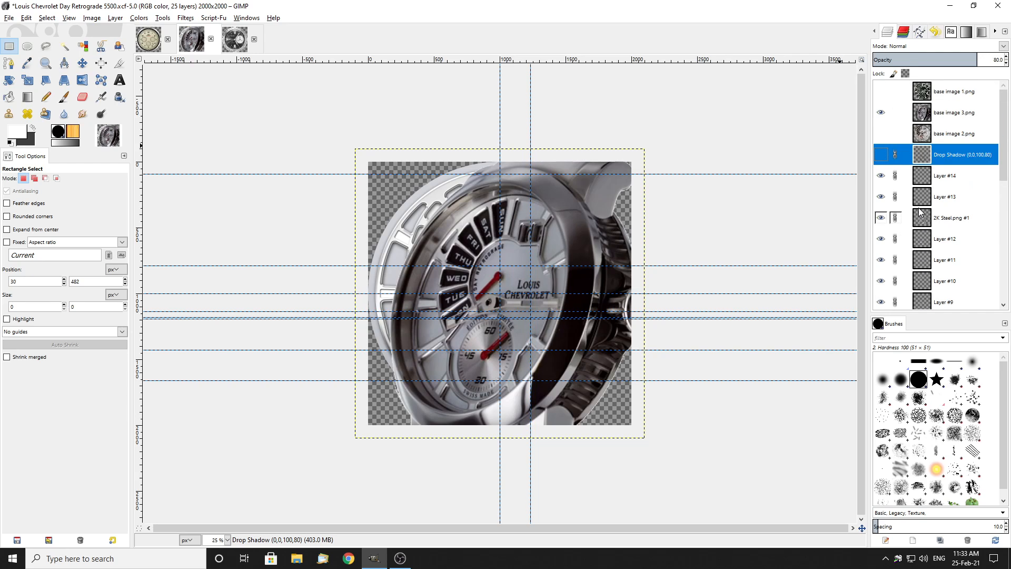
{"action": "key", "text": "ctrl+z"}
Compare the finished dial with the reference photo by toggling the visibility of base image 3.png
{"action": "left_click", "coordinate": [880, 113]}
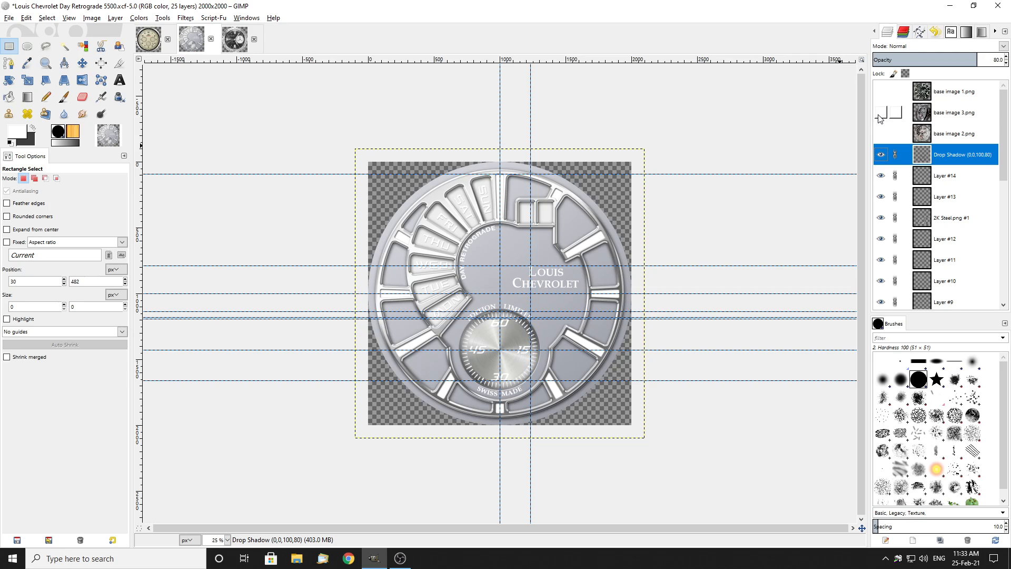
{"action": "left_click", "coordinate": [880, 112]}
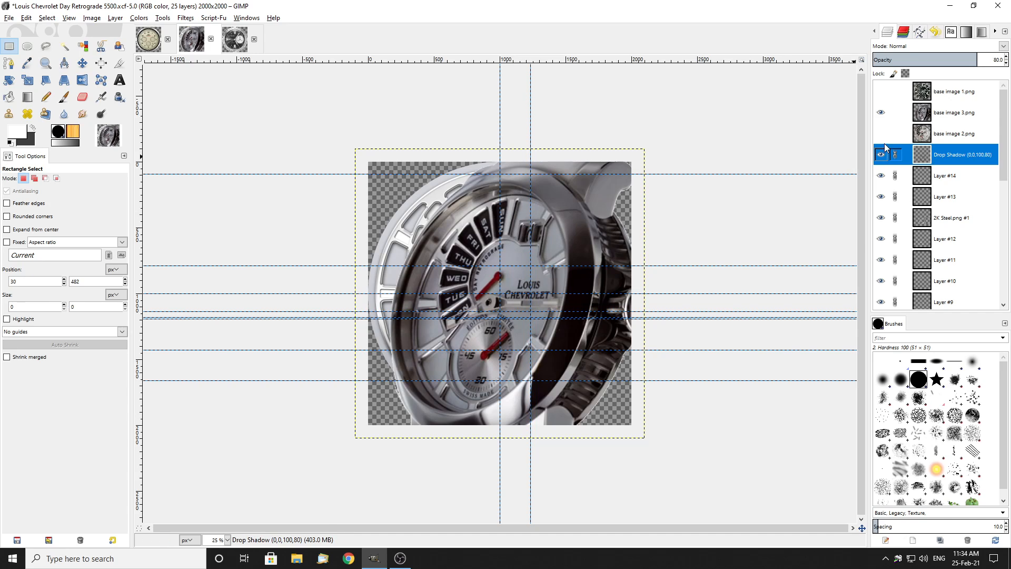
{"action": "left_click", "coordinate": [880, 112]}
{"action": "left_click", "coordinate": [880, 113]}
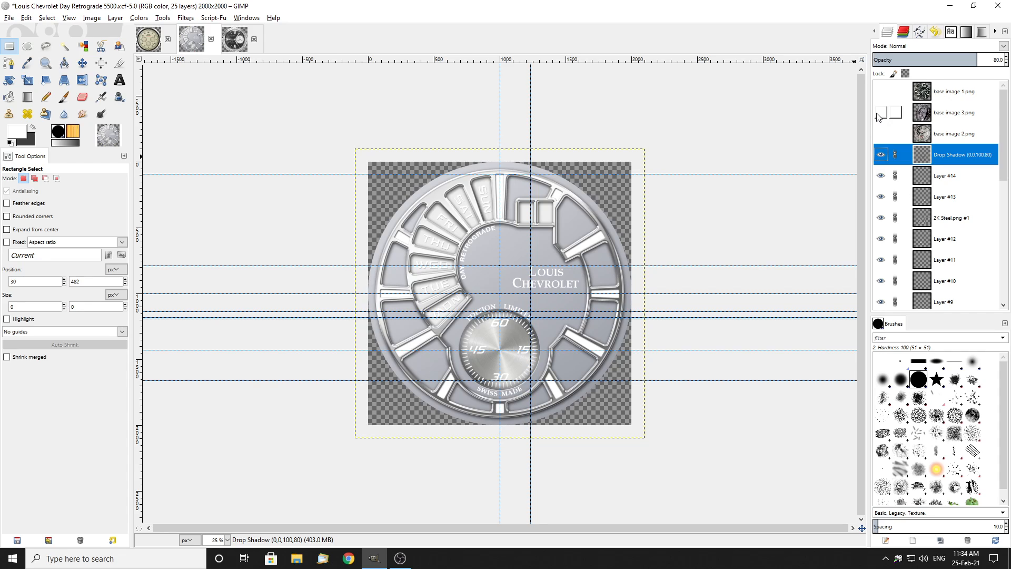
{"action": "left_click", "coordinate": [880, 113]}
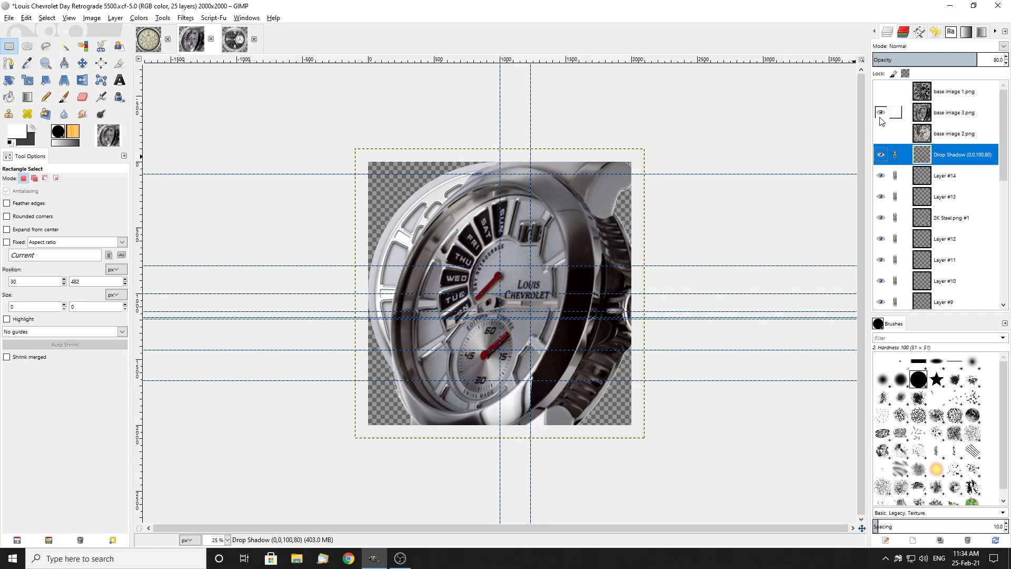
{"action": "left_click", "coordinate": [880, 117]}
{"action": "left_click", "coordinate": [880, 117]}
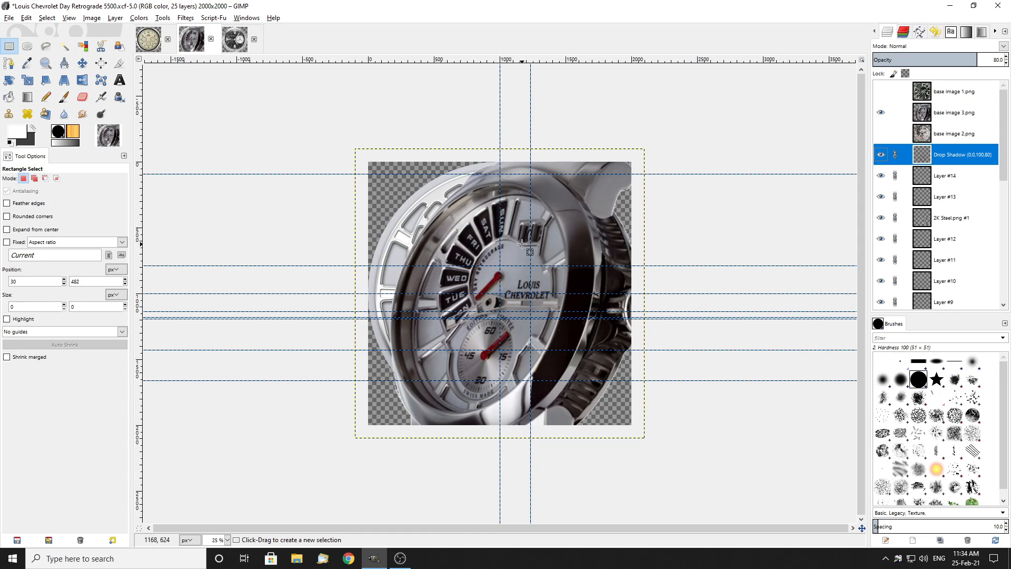
Hide the Drop Shadow (0,0,100,80) layer and the base image 3.png reference photo
{"action": "left_click", "coordinate": [880, 155]}
{"action": "left_click", "coordinate": [880, 113]}
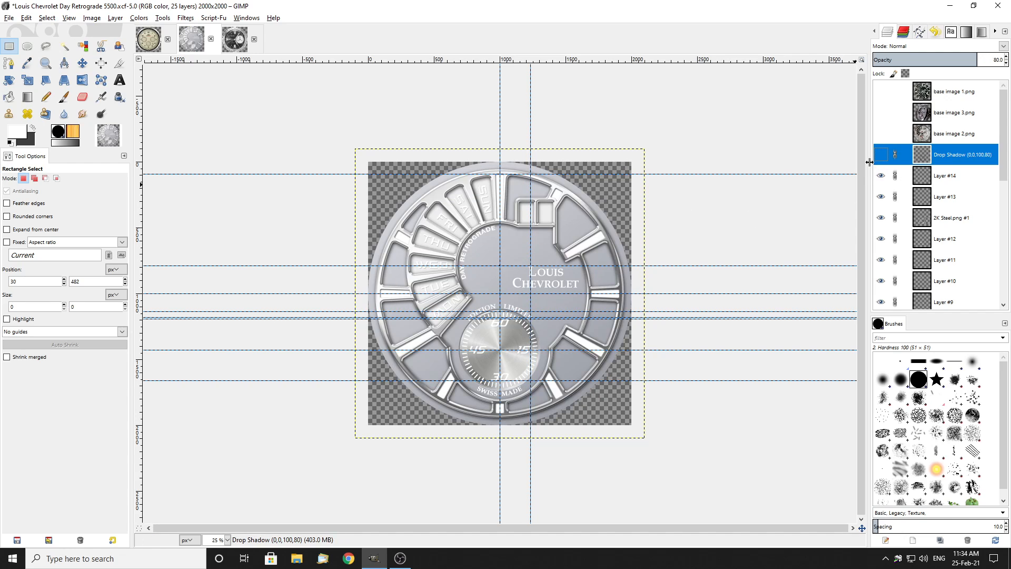